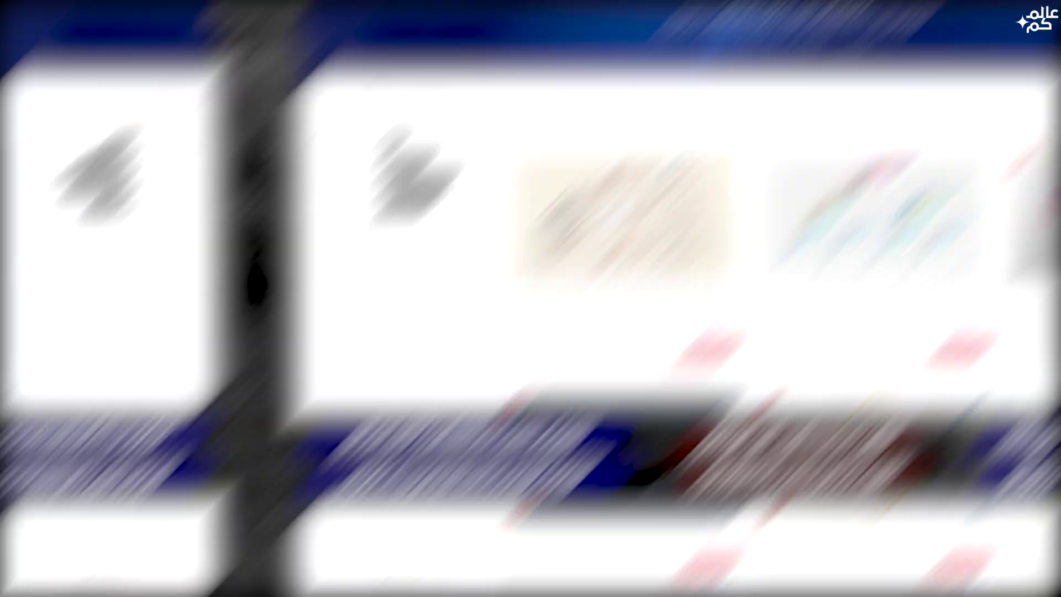
Scroll the Chrome PowerPoint Templates page down to the free infographic designs
{"action": "scroll", "coordinate": [528, 298], "scroll_direction": "down", "scroll_amount": 3}
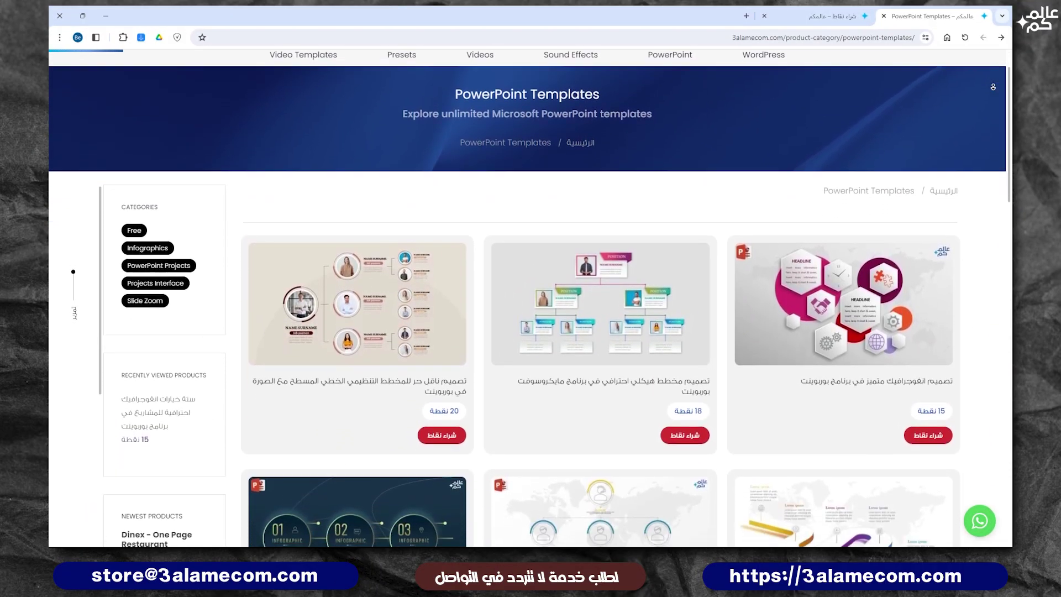
{"action": "scroll", "coordinate": [527, 299], "scroll_direction": "down", "scroll_amount": 3}
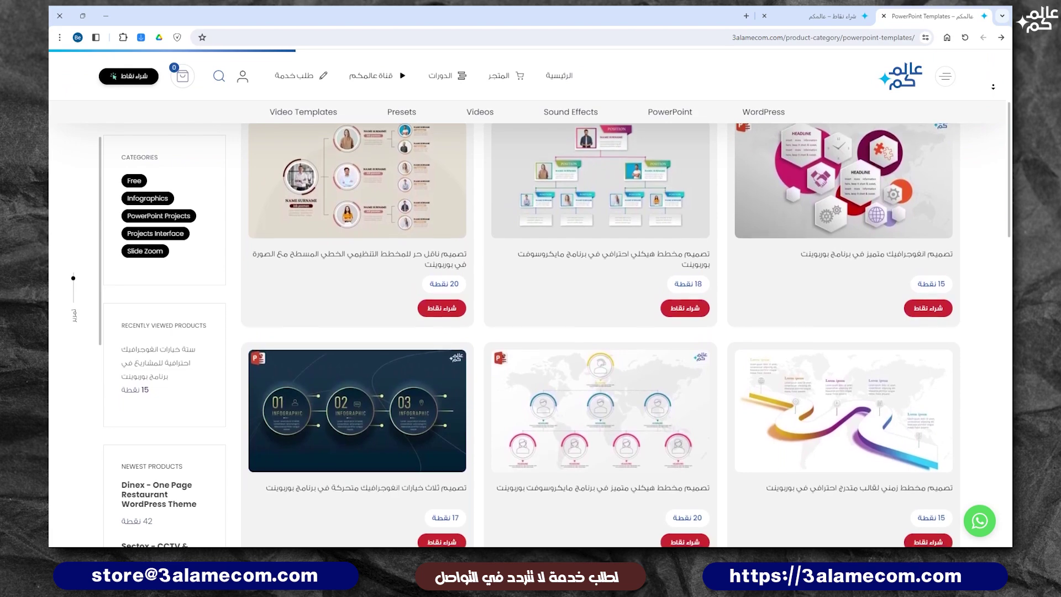
{"action": "scroll", "coordinate": [527, 298], "scroll_direction": "down", "scroll_amount": 1}
{"action": "scroll", "coordinate": [527, 298], "scroll_direction": "down", "scroll_amount": 1}
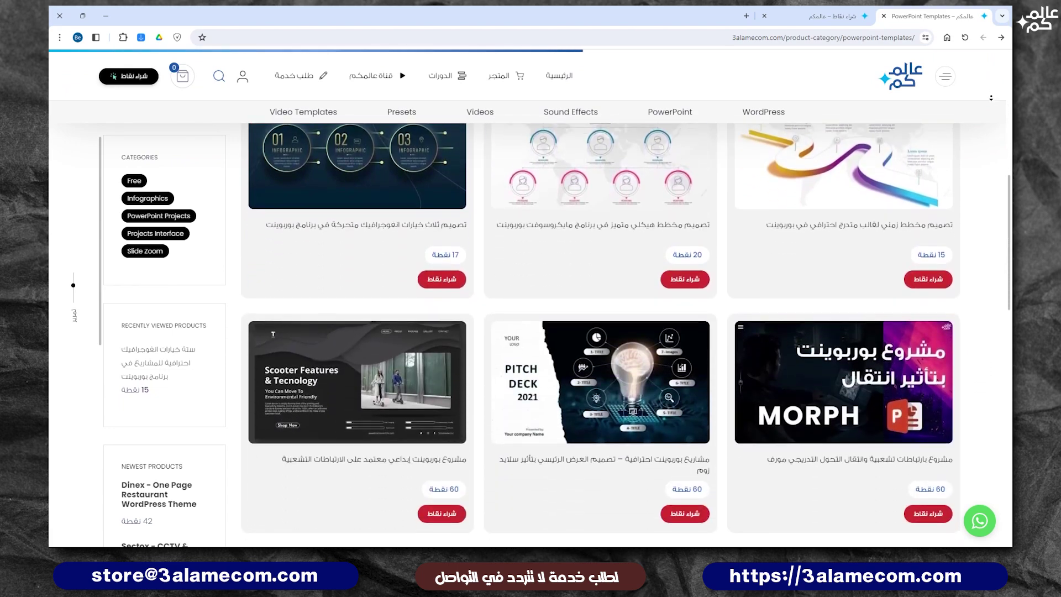
{"action": "scroll", "coordinate": [527, 298], "scroll_direction": "down", "scroll_amount": 1}
{"action": "scroll", "coordinate": [527, 298], "scroll_direction": "down", "scroll_amount": 1}
{"action": "scroll", "coordinate": [527, 298], "scroll_direction": "down", "scroll_amount": 1}
{"action": "scroll", "coordinate": [527, 299], "scroll_direction": "down", "scroll_amount": 2}
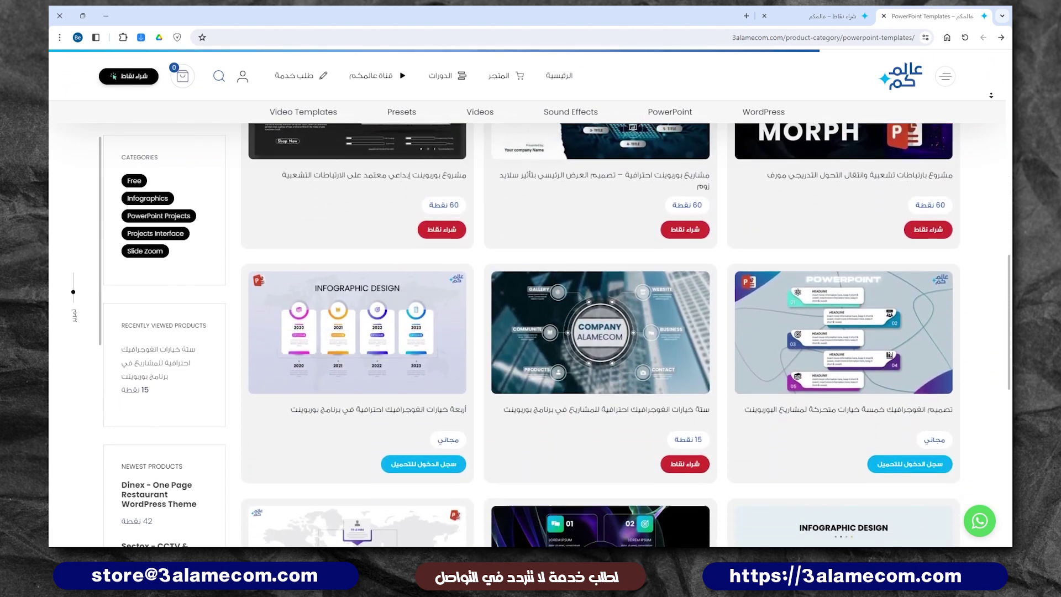
{"action": "scroll", "coordinate": [527, 299], "scroll_direction": "down", "scroll_amount": 1}
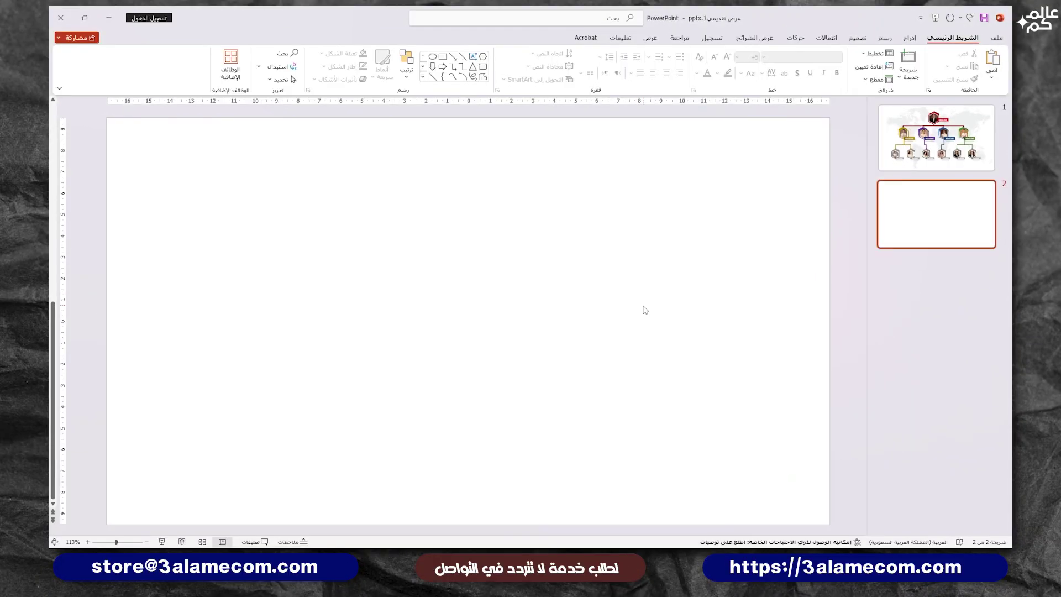
Draw a hexagon rotated 90° onto a point, centre it horizontally and raise it near the top
{"action": "left_click", "coordinate": [910, 38]}
{"action": "left_click", "coordinate": [841, 74]}
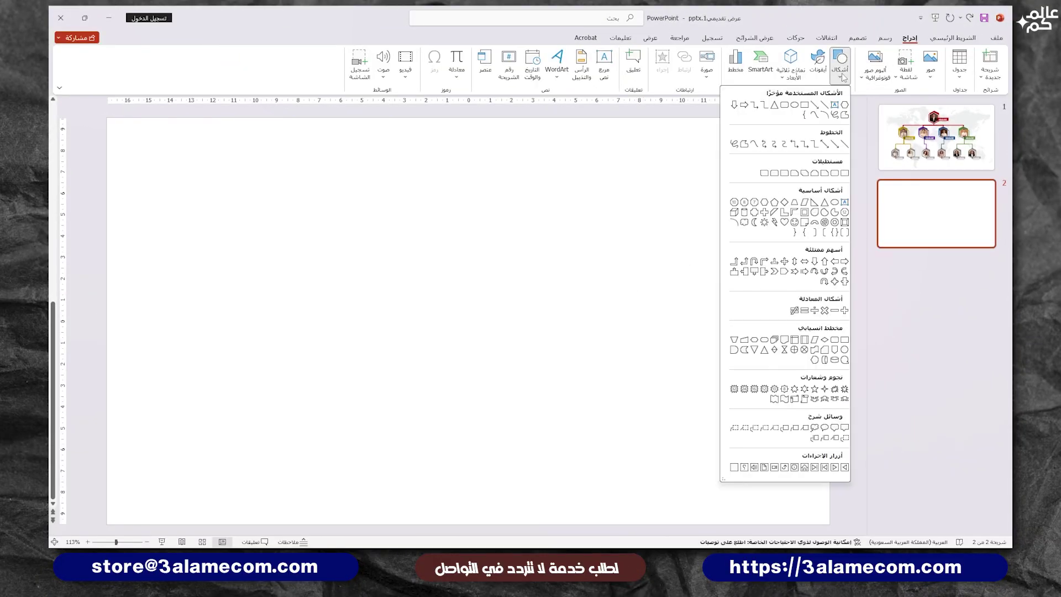
{"action": "left_click", "coordinate": [765, 202]}
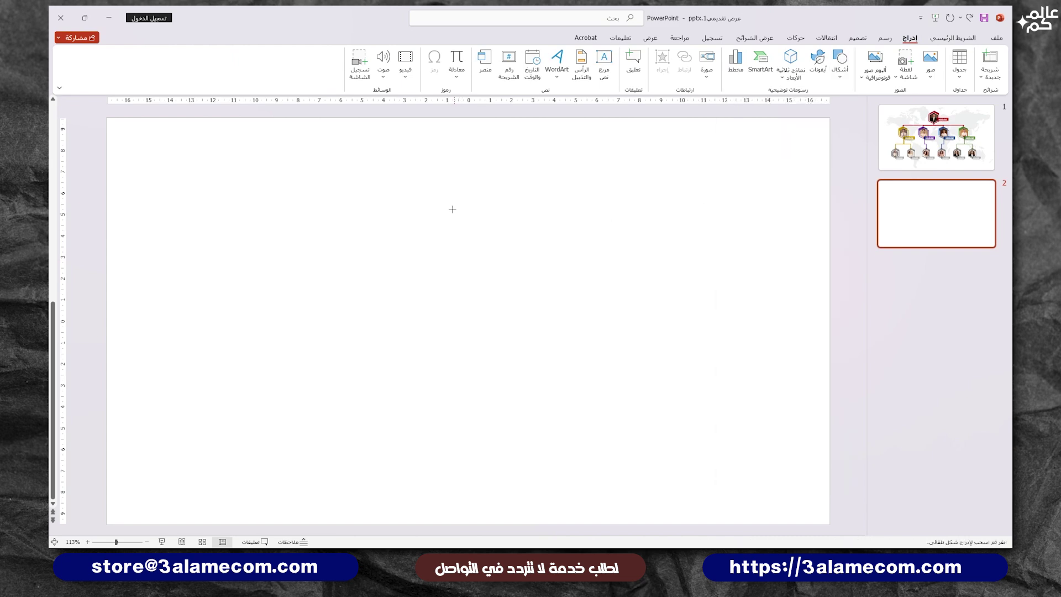
{"action": "left_click", "coordinate": [451, 204]}
{"action": "left_click_drag", "start_coordinate": [476, 226], "coordinate": [472, 208]}
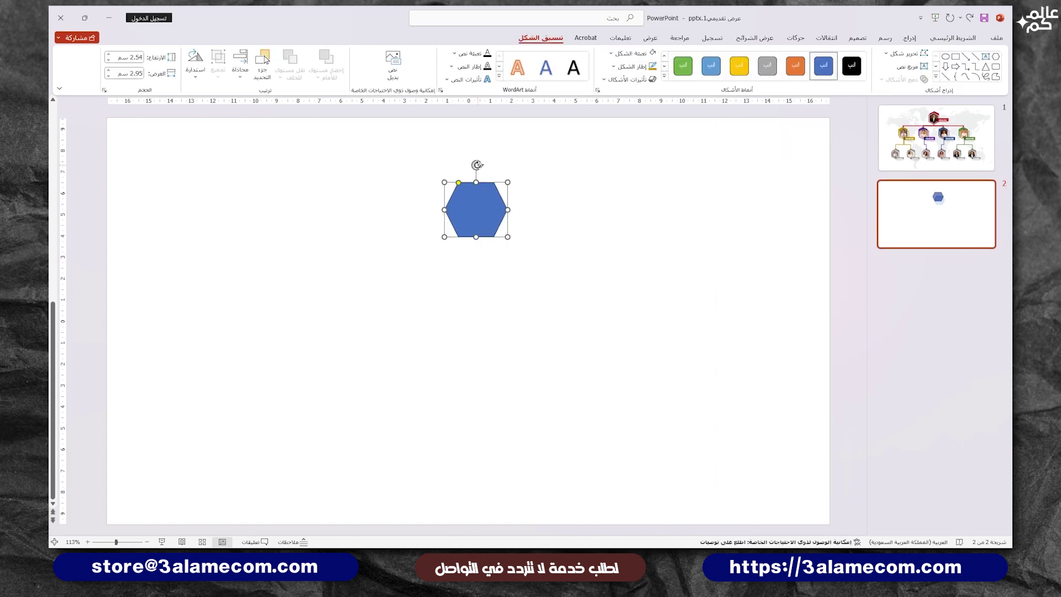
{"action": "mouse_move", "coordinate": [476, 163]}
{"action": "left_mouse_down"}
{"action": "mouse_move", "coordinate": [539, 212]}
{"action": "mouse_move", "coordinate": [513, 247]}
{"action": "left_mouse_up"}
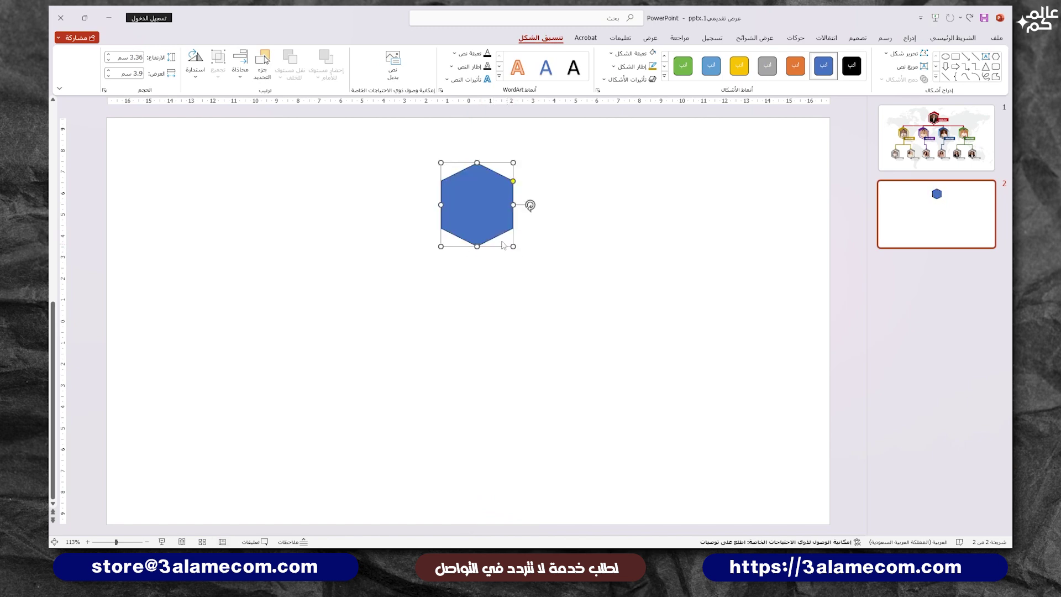
{"action": "left_click", "coordinate": [240, 65]}
{"action": "left_click", "coordinate": [223, 106]}
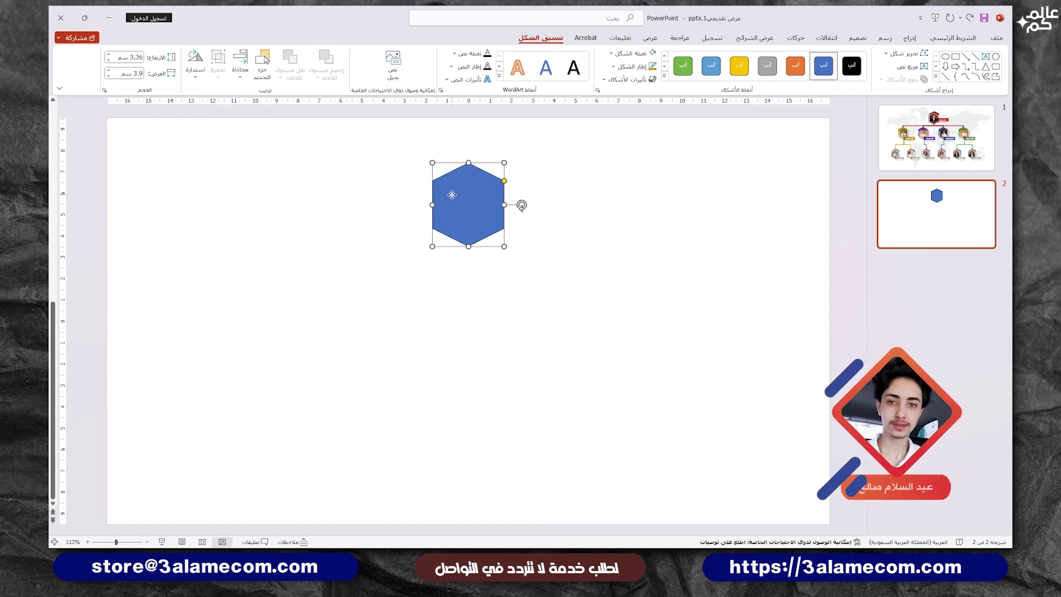
{"action": "left_click_drag", "start_coordinate": [453, 199], "coordinate": [452, 188]}
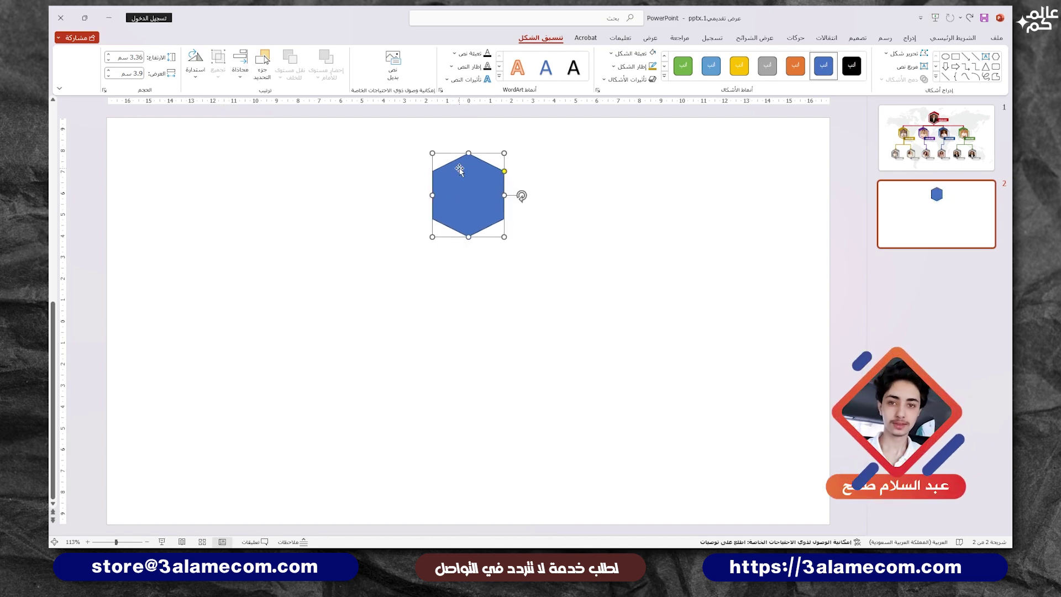
Give the hexagon a dark-red 1.5 pt outline and no fill
{"action": "left_click", "coordinate": [630, 66]}
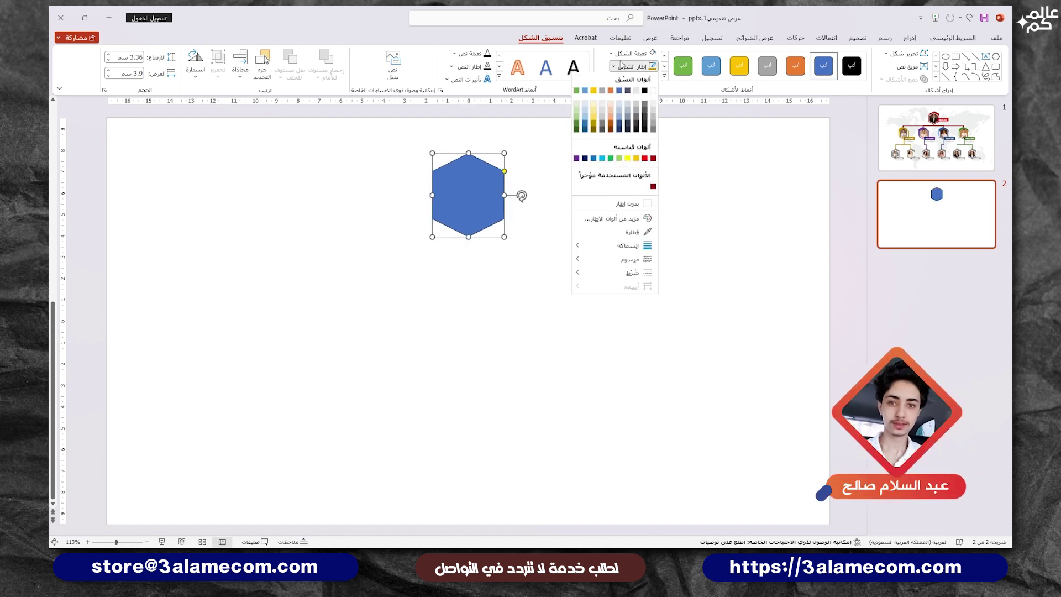
{"action": "left_click", "coordinate": [652, 159]}
{"action": "left_click", "coordinate": [630, 55]}
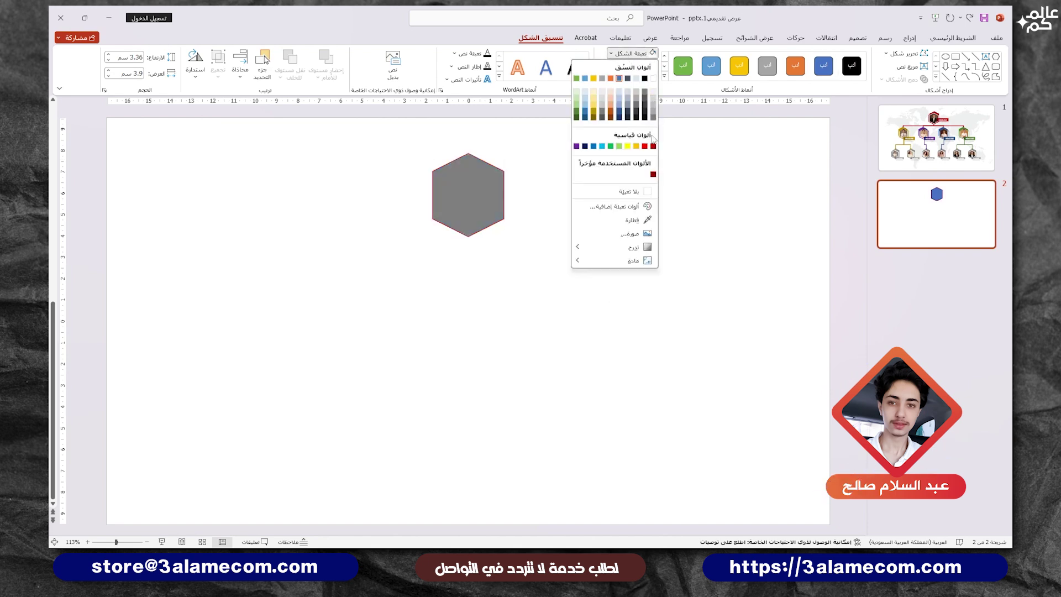
{"action": "left_click", "coordinate": [630, 191]}
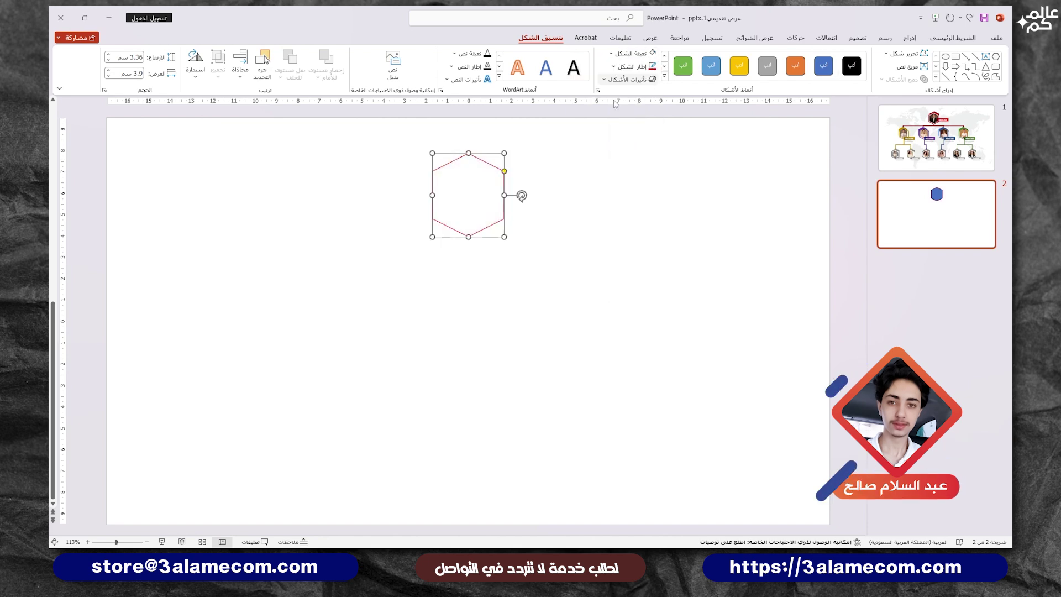
{"action": "left_click", "coordinate": [630, 66]}
{"action": "mouse_move", "coordinate": [618, 247]}
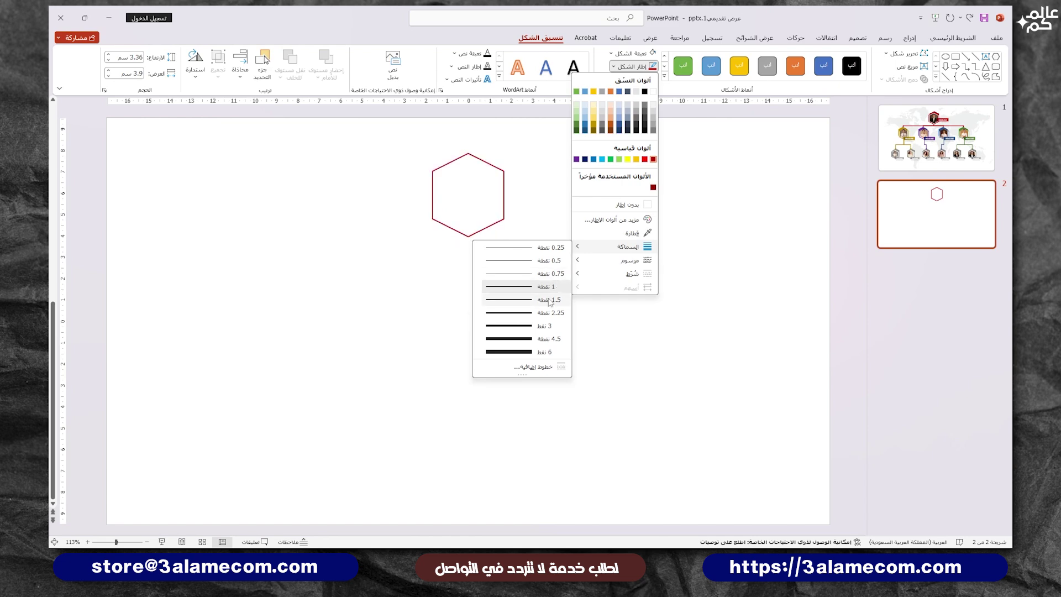
{"action": "left_click", "coordinate": [549, 300]}
Duplicate the hexagon offset up-right, fill the copy white, and open its Format Shape settings
{"action": "left_click_drag", "start_coordinate": [477, 205], "coordinate": [486, 196]}
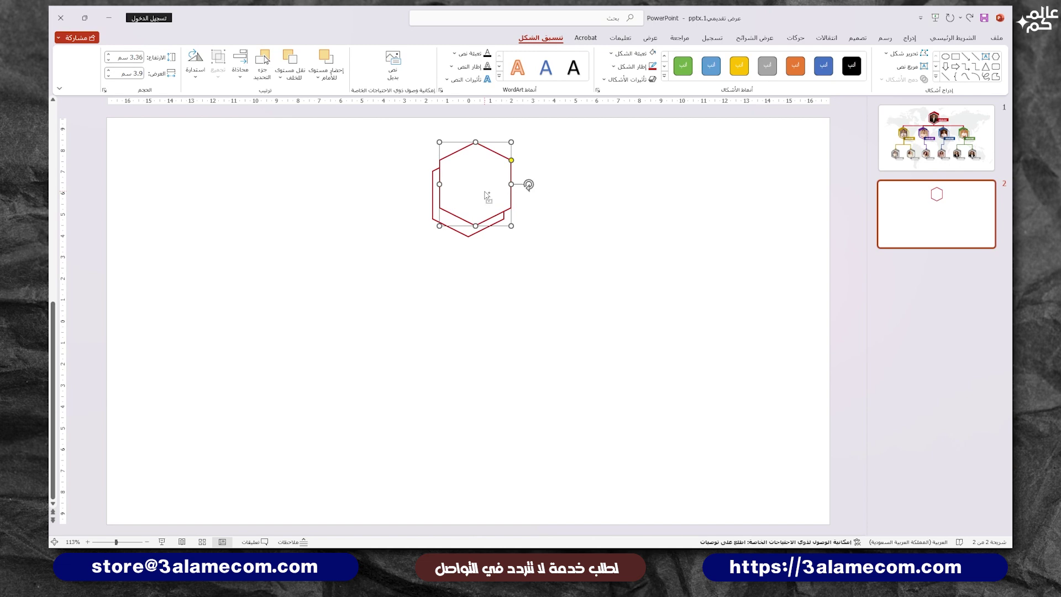
{"action": "left_click", "coordinate": [626, 54]}
{"action": "left_click", "coordinate": [646, 78]}
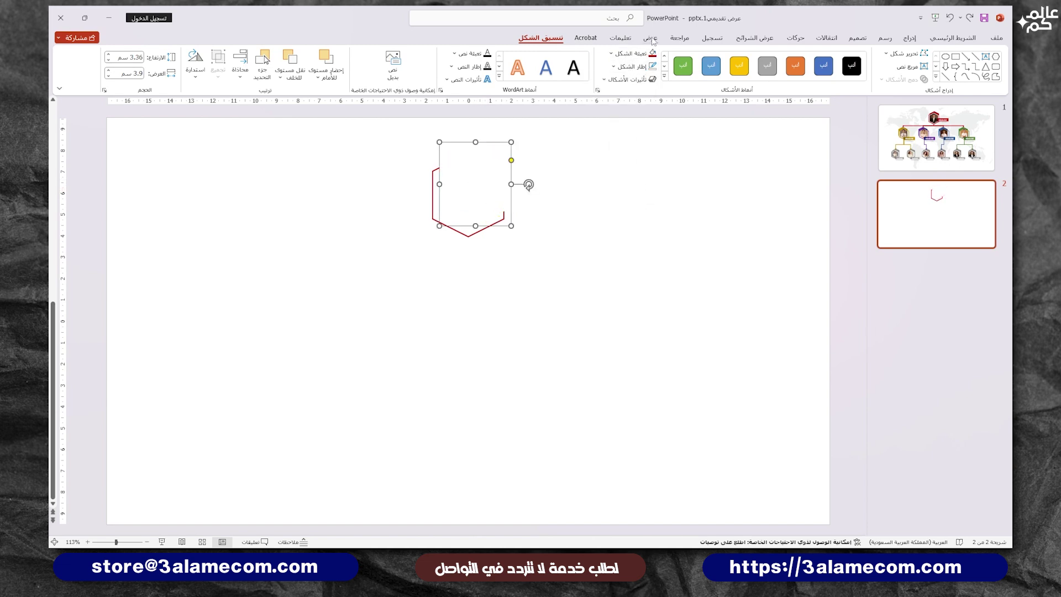
{"action": "right_click", "coordinate": [486, 165]}
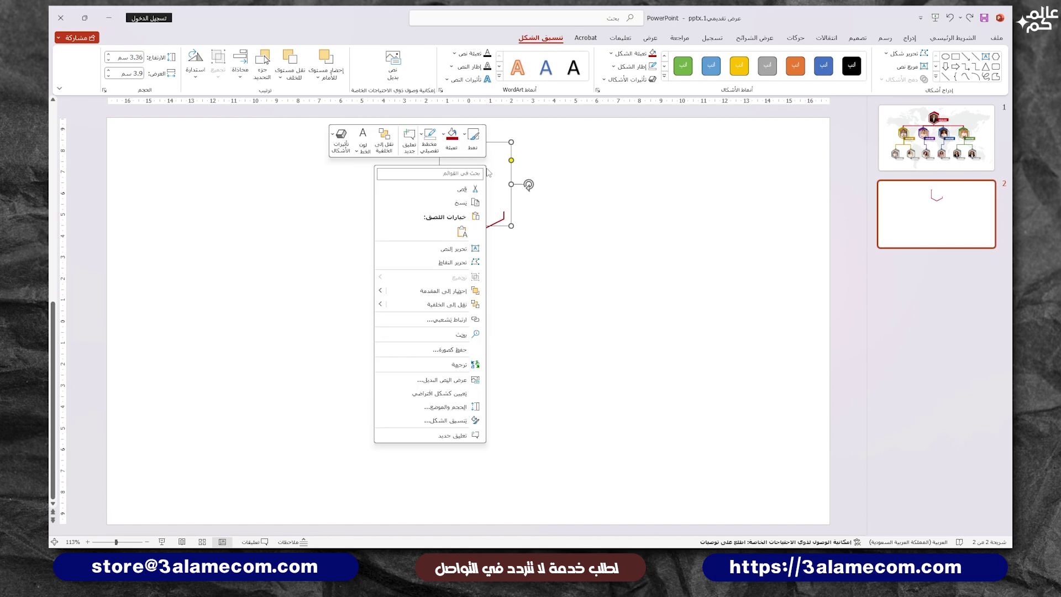
{"action": "left_click", "coordinate": [452, 420]}
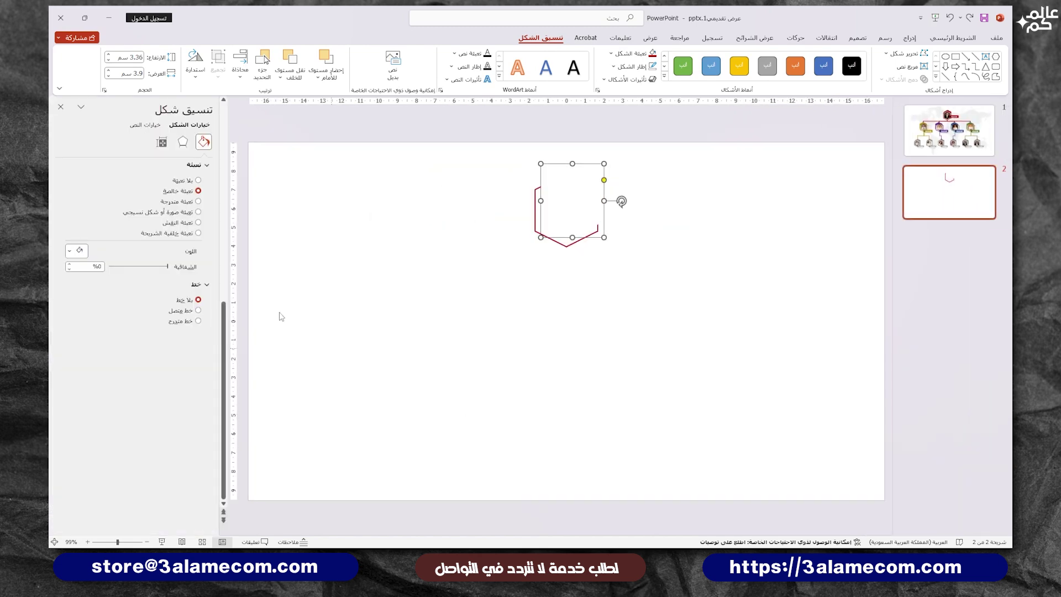
Give the front hexagon a gradient fill with a dark-red gradient stop
{"action": "left_click", "coordinate": [187, 202]}
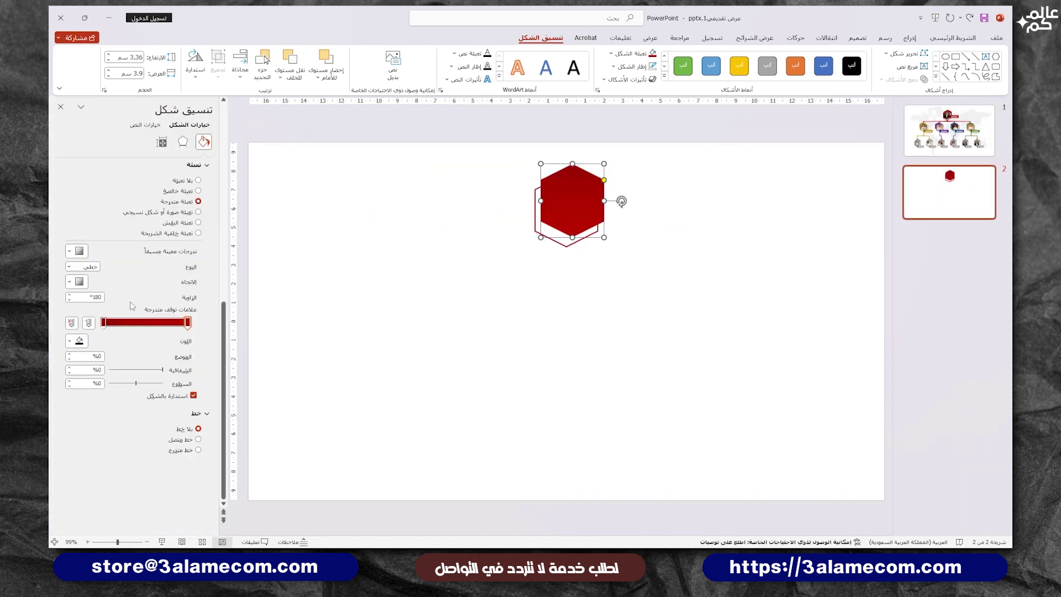
{"action": "left_click", "coordinate": [79, 341]}
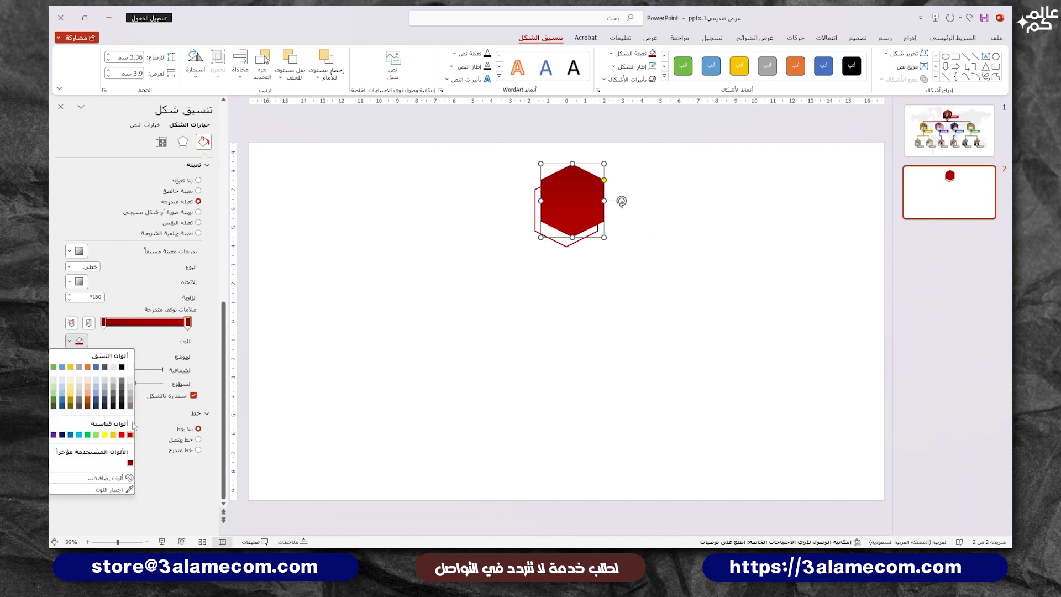
{"action": "left_click", "coordinate": [131, 436]}
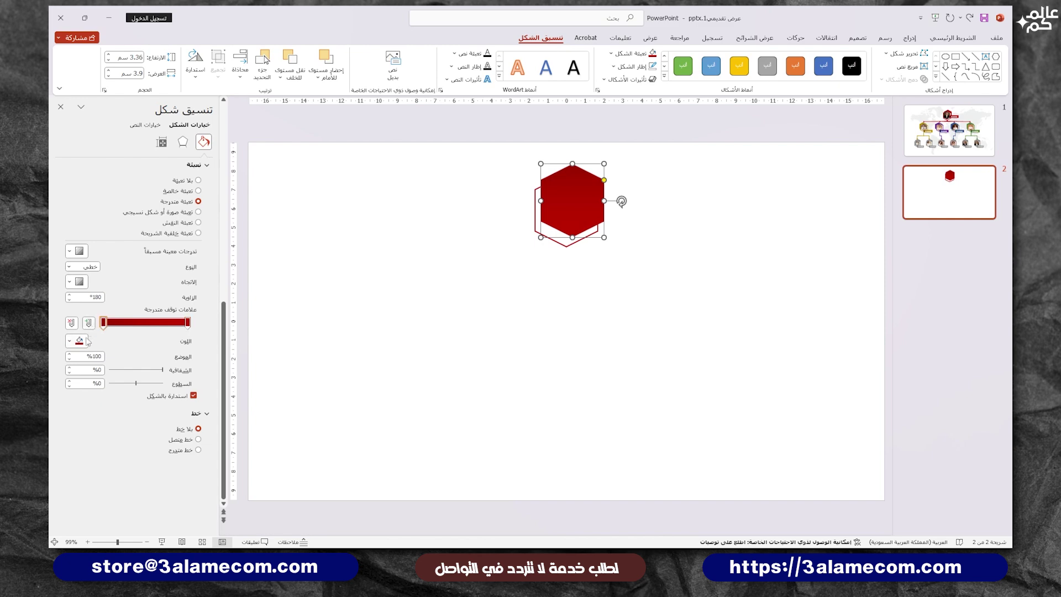
{"action": "left_click", "coordinate": [82, 341]}
{"action": "left_click", "coordinate": [132, 438]}
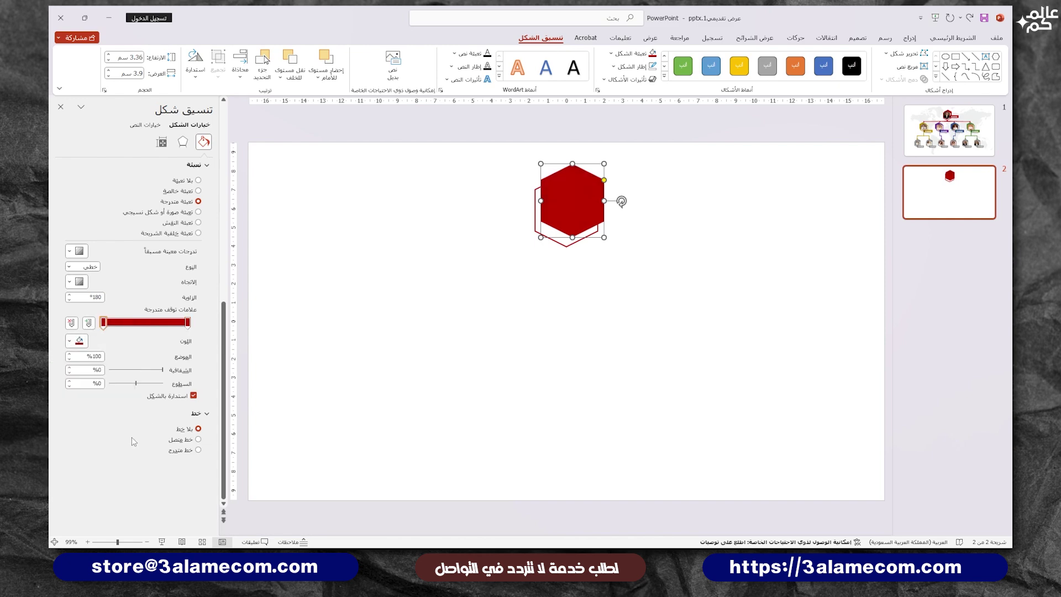
{"action": "left_click", "coordinate": [80, 341]}
{"action": "left_click", "coordinate": [110, 478]}
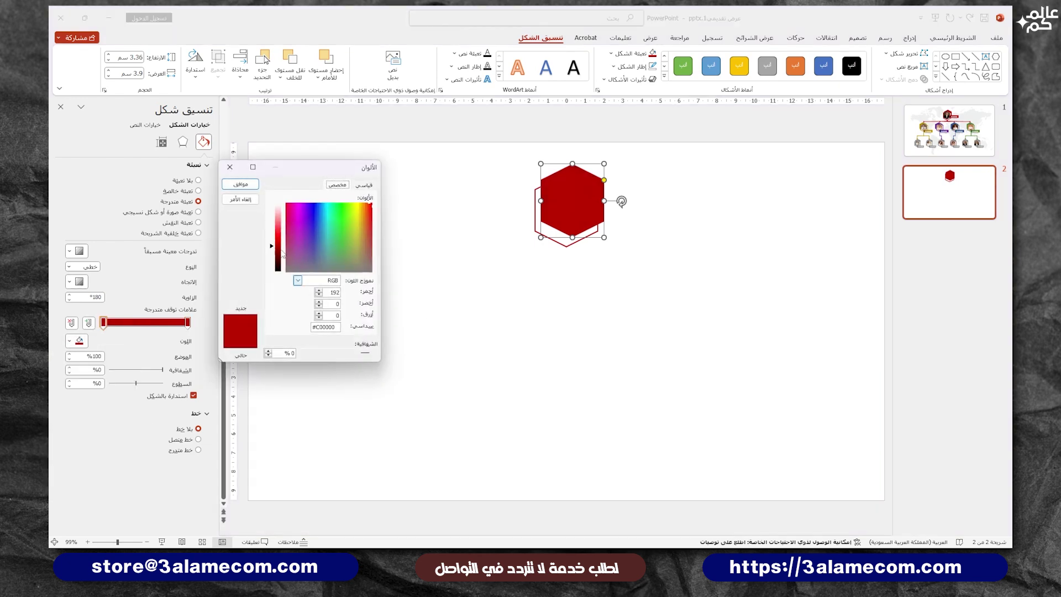
{"action": "left_click", "coordinate": [246, 200]}
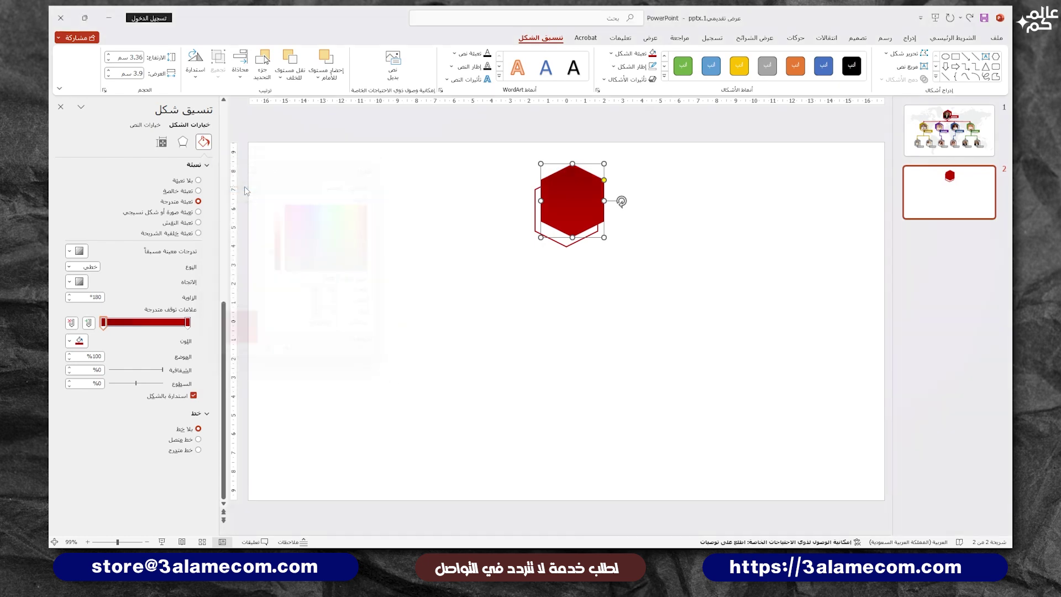
Set the gradient angle to 90° and send the red hexagon behind the outlined one
{"action": "left_click", "coordinate": [70, 282]}
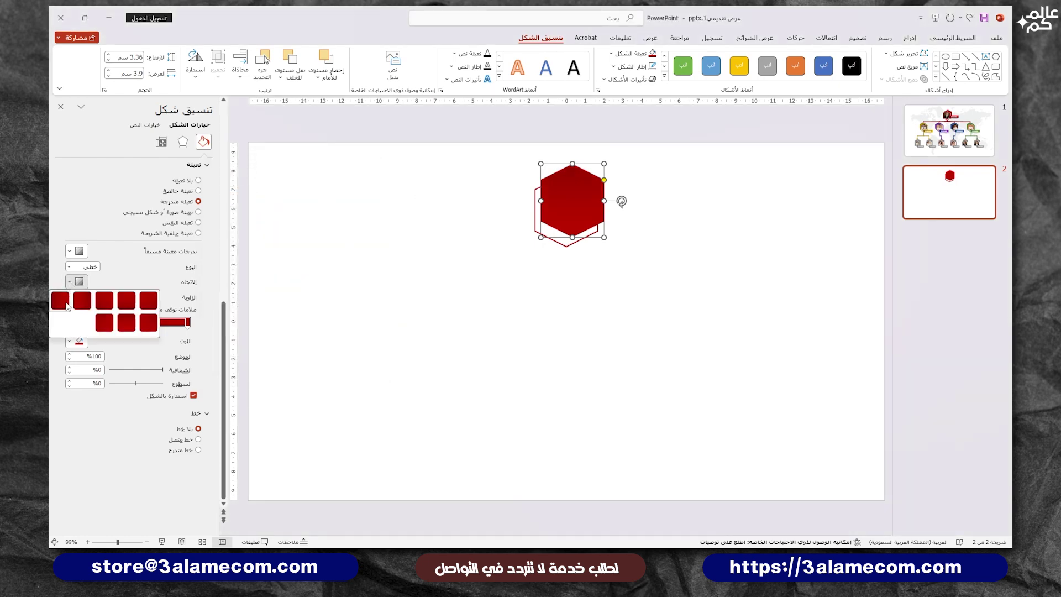
{"action": "left_click", "coordinate": [69, 281]}
{"action": "left_click", "coordinate": [86, 283]}
{"action": "left_click", "coordinate": [126, 321]}
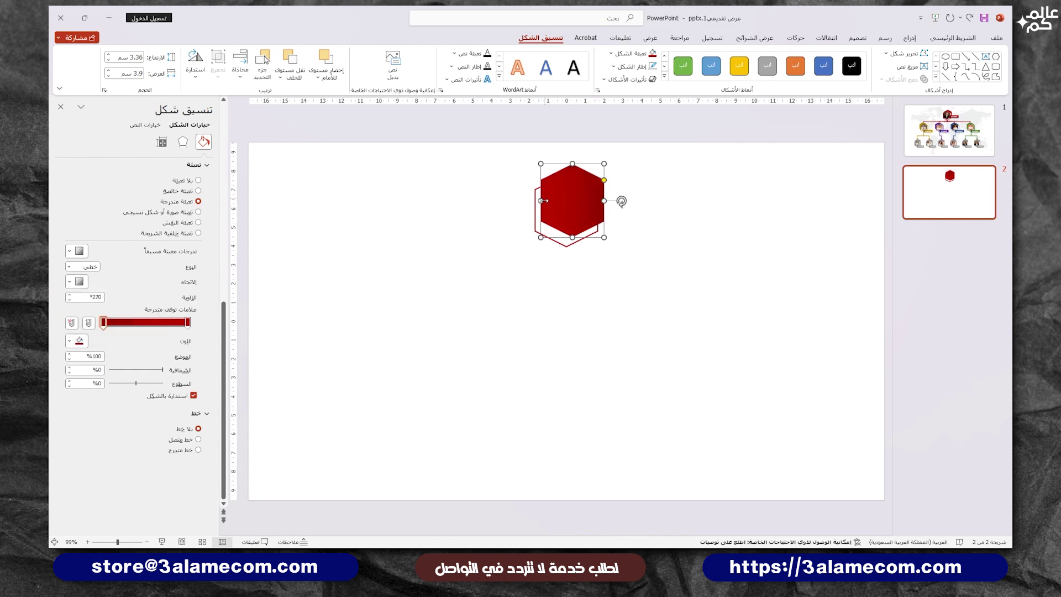
{"action": "left_click", "coordinate": [76, 282]}
{"action": "left_click", "coordinate": [121, 299]}
{"action": "right_click", "coordinate": [575, 187]}
{"action": "left_click", "coordinate": [540, 327]}
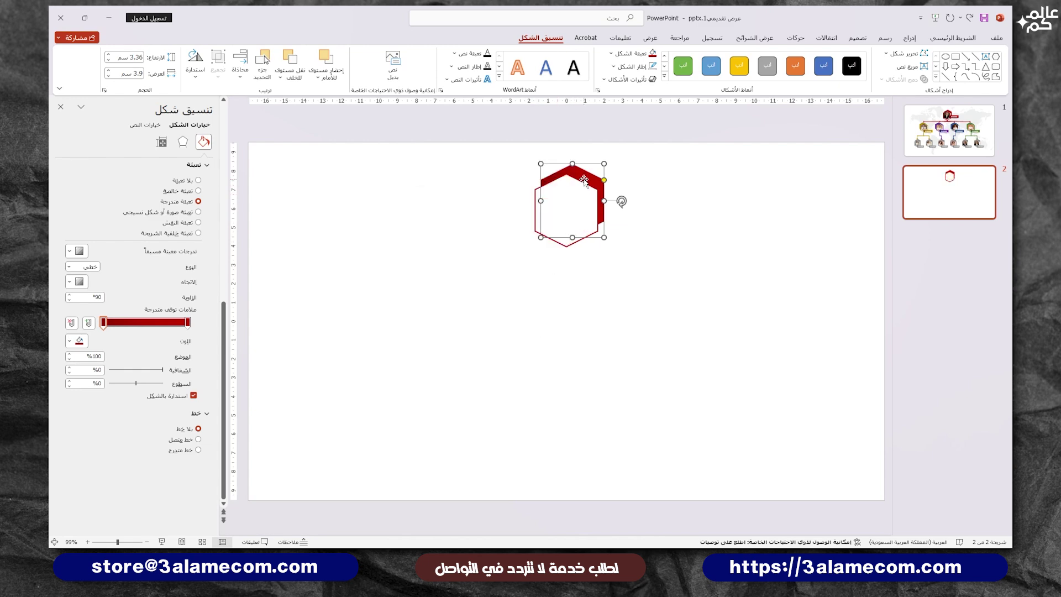
Offset the red hexagon slightly up-right behind the outlined hexagon to form a red edge
{"action": "left_click_drag", "start_coordinate": [584, 180], "coordinate": [586, 169]}
{"action": "scroll", "coordinate": [586, 169], "scroll_direction": "up", "scroll_amount": 5}
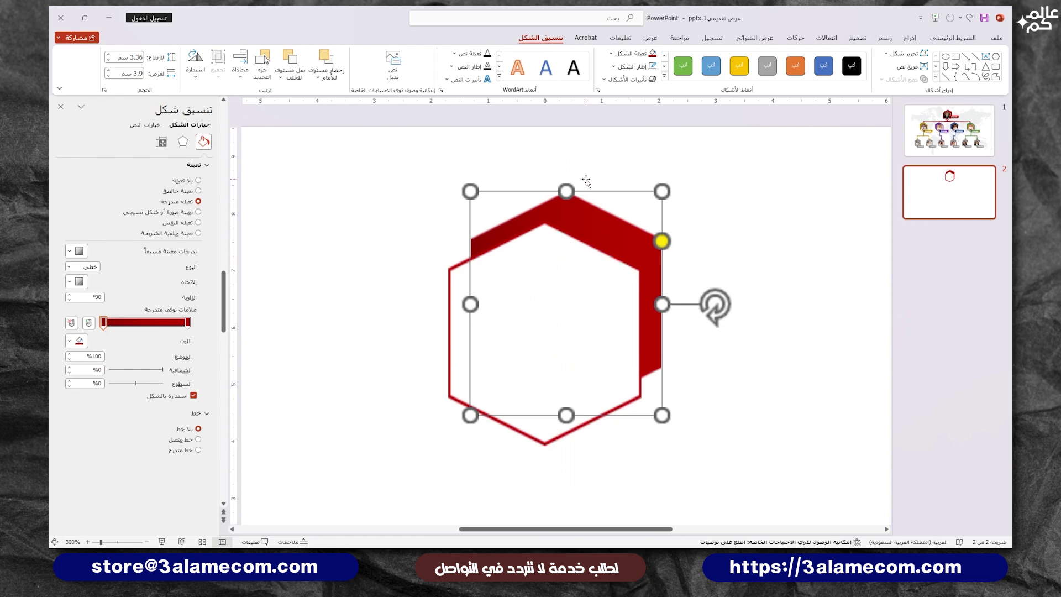
{"action": "left_click_drag", "start_coordinate": [582, 230], "coordinate": [581, 231]}
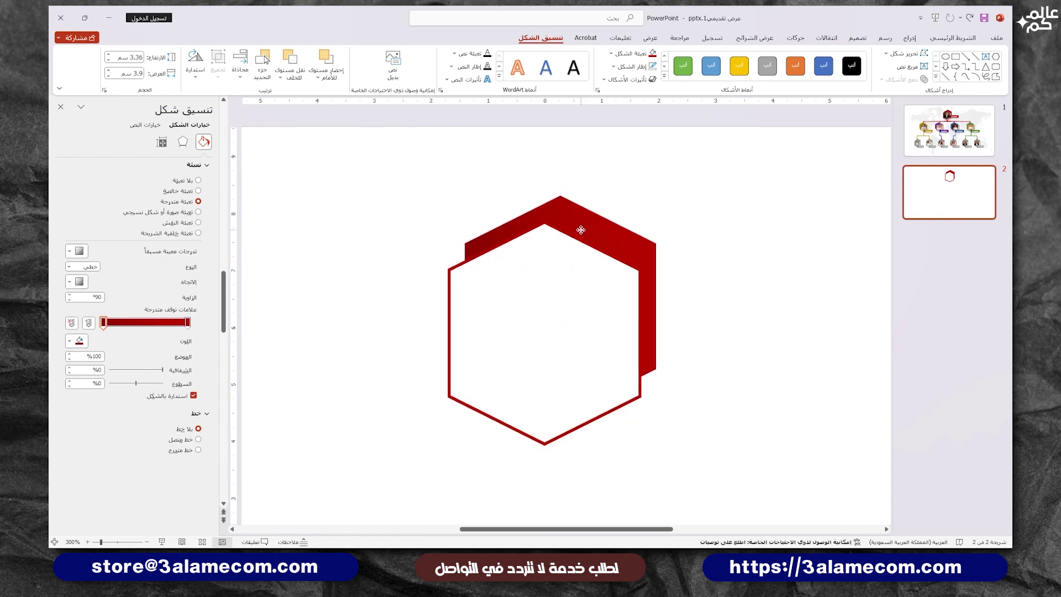
{"action": "scroll", "coordinate": [580, 230], "scroll_direction": "down", "scroll_amount": 5}
{"action": "scroll", "coordinate": [613, 199], "scroll_direction": "down", "scroll_amount": 5}
{"action": "left_click", "coordinate": [640, 214]}
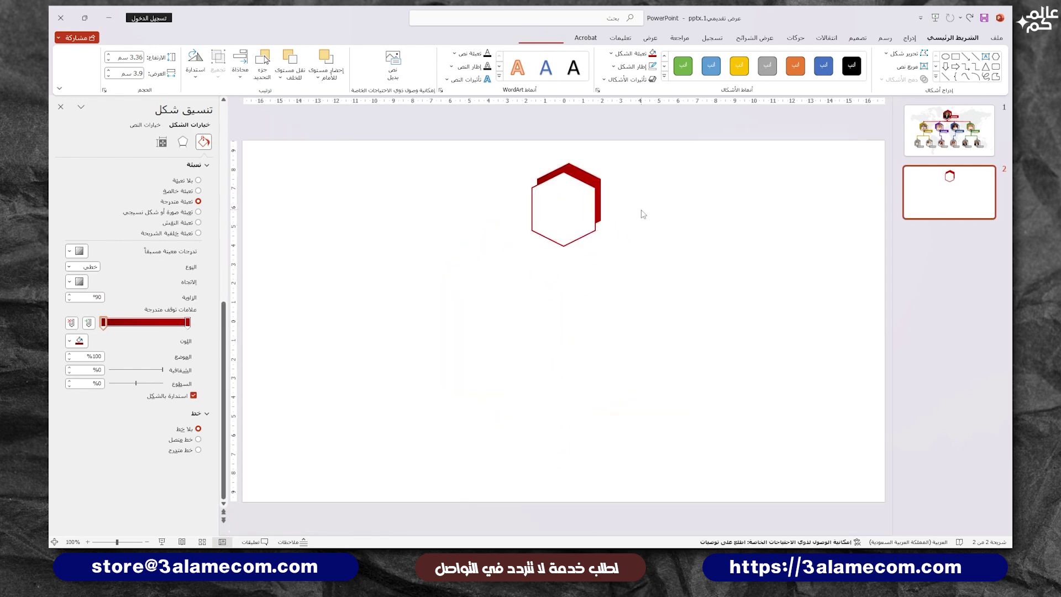
{"action": "left_click", "coordinate": [910, 38]}
Draw a rectangle bar from the hexagon's right side with no outline and a 180° red gradient
{"action": "left_click", "coordinate": [840, 61]}
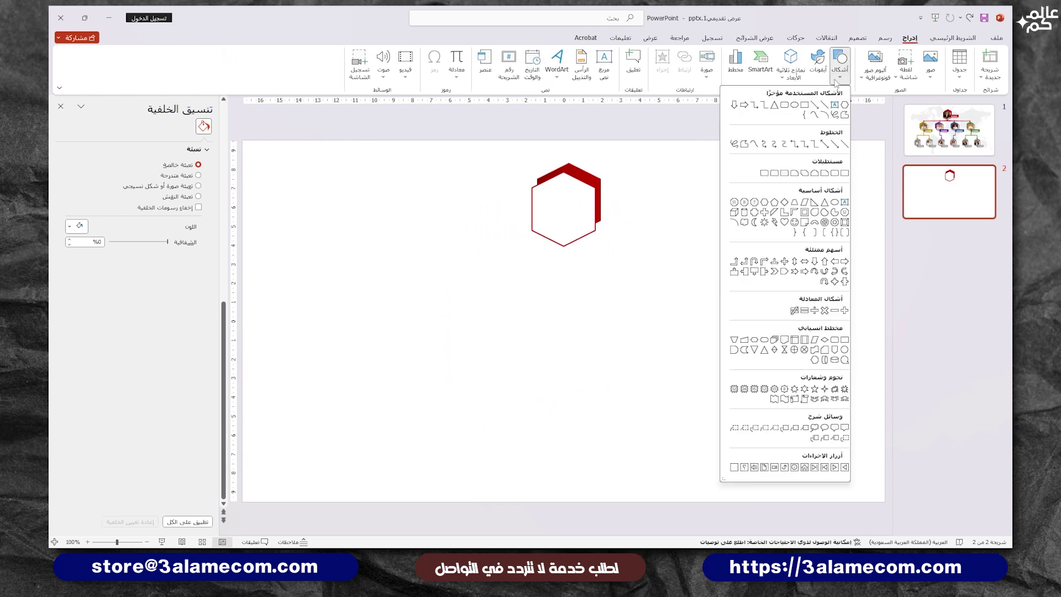
{"action": "left_click", "coordinate": [793, 108]}
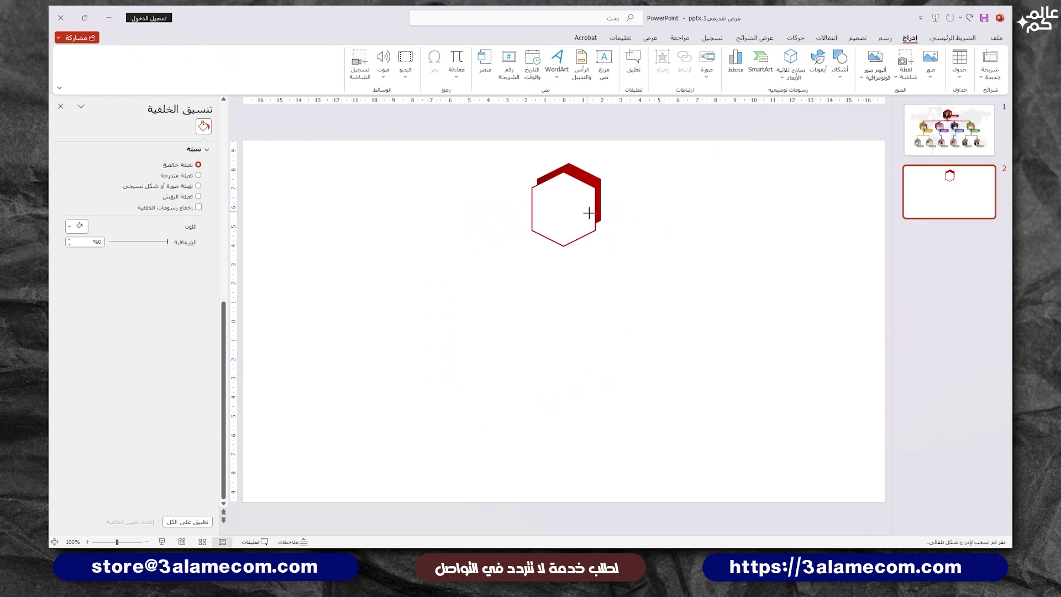
{"action": "left_click_drag", "start_coordinate": [585, 209], "coordinate": [685, 231]}
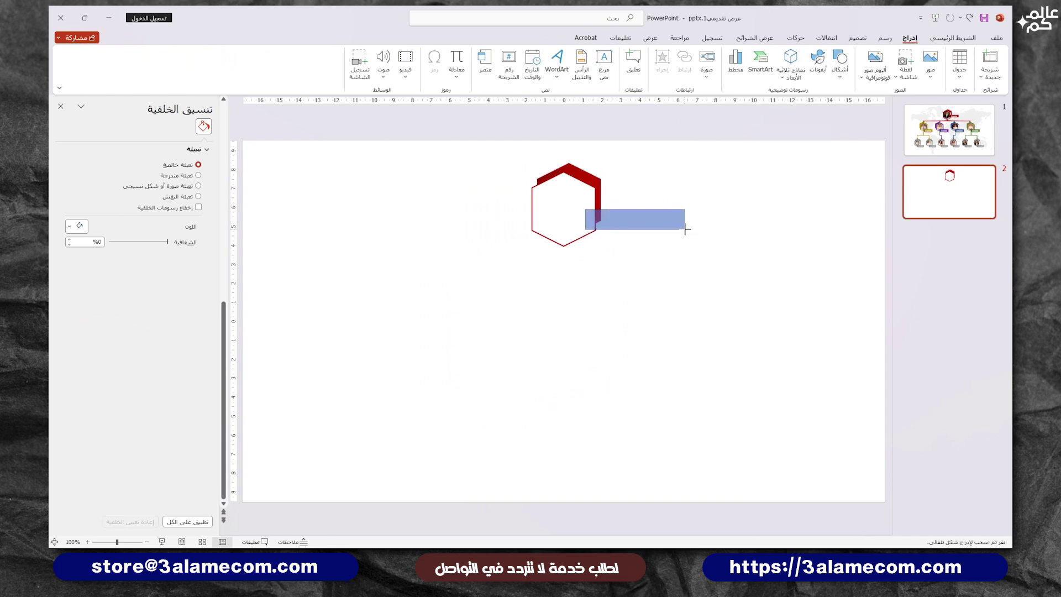
{"action": "left_click_drag", "start_coordinate": [685, 231], "coordinate": [653, 220]}
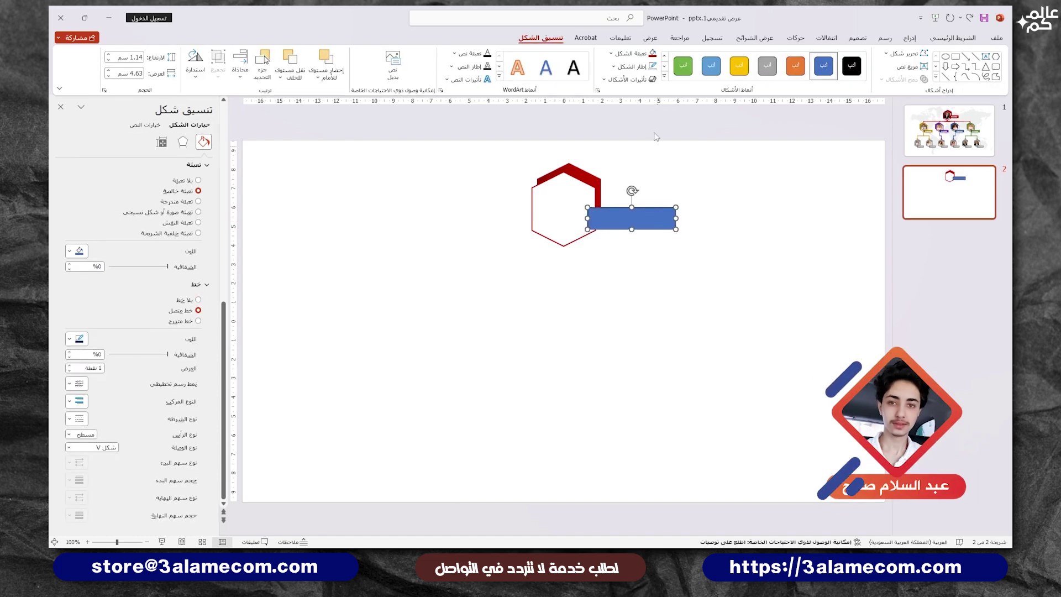
{"action": "left_click", "coordinate": [633, 69]}
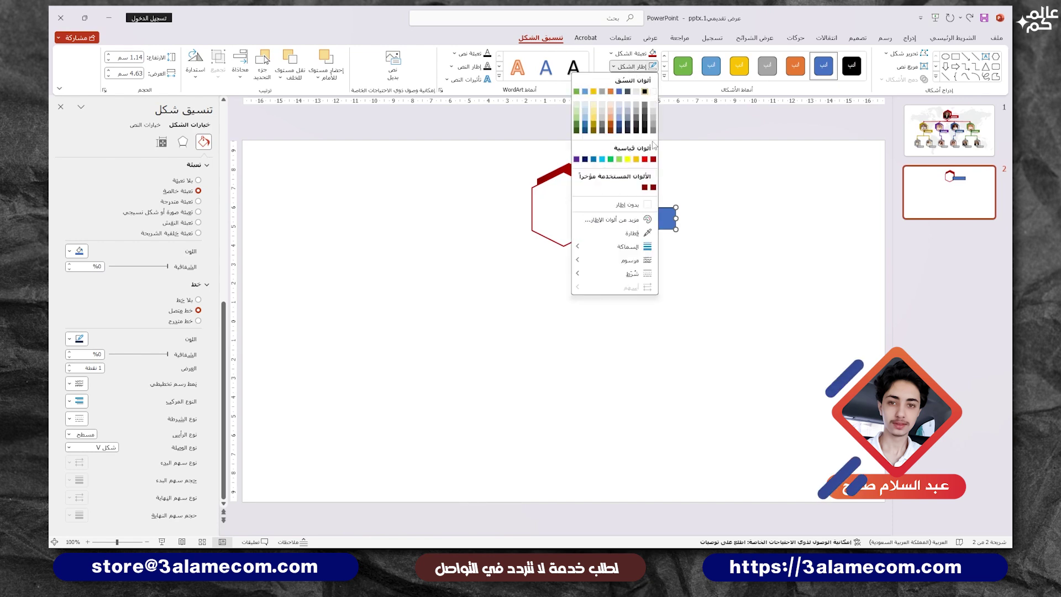
{"action": "left_click", "coordinate": [630, 204]}
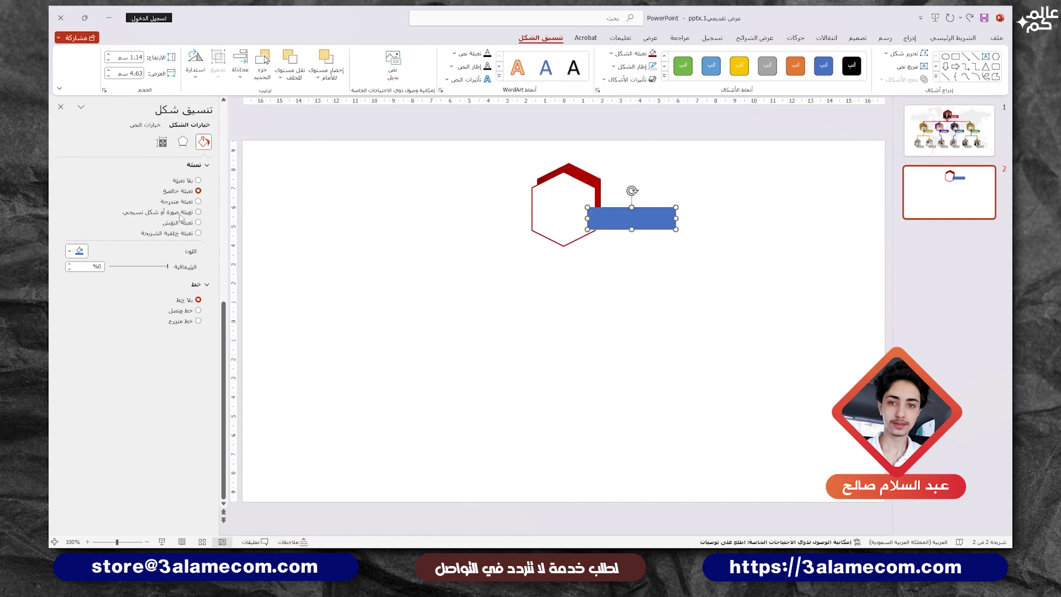
{"action": "left_click", "coordinate": [198, 201]}
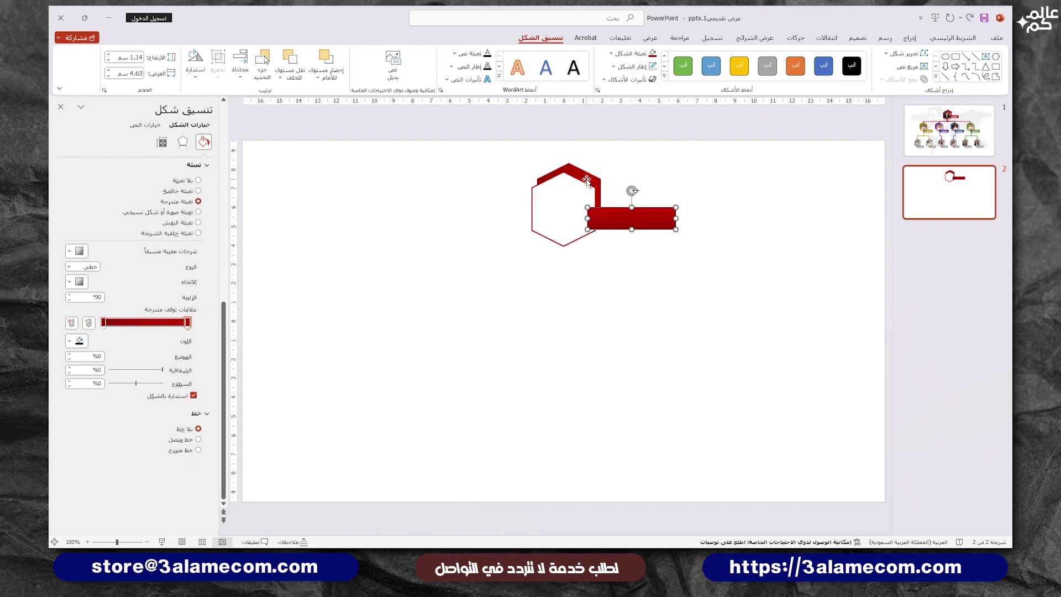
{"action": "left_click", "coordinate": [69, 282]}
{"action": "left_click", "coordinate": [72, 300]}
{"action": "left_click", "coordinate": [599, 312]}
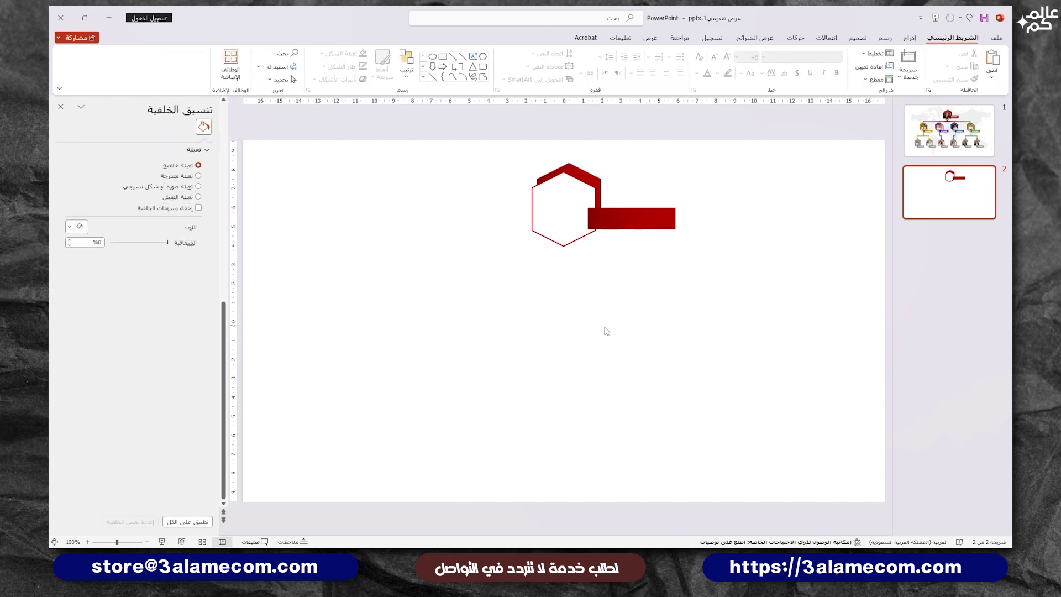
Duplicate the hexagon with Ctrl+D, shrink it inside the original, remove its outline and fill it grey
{"action": "left_click", "coordinate": [561, 214]}
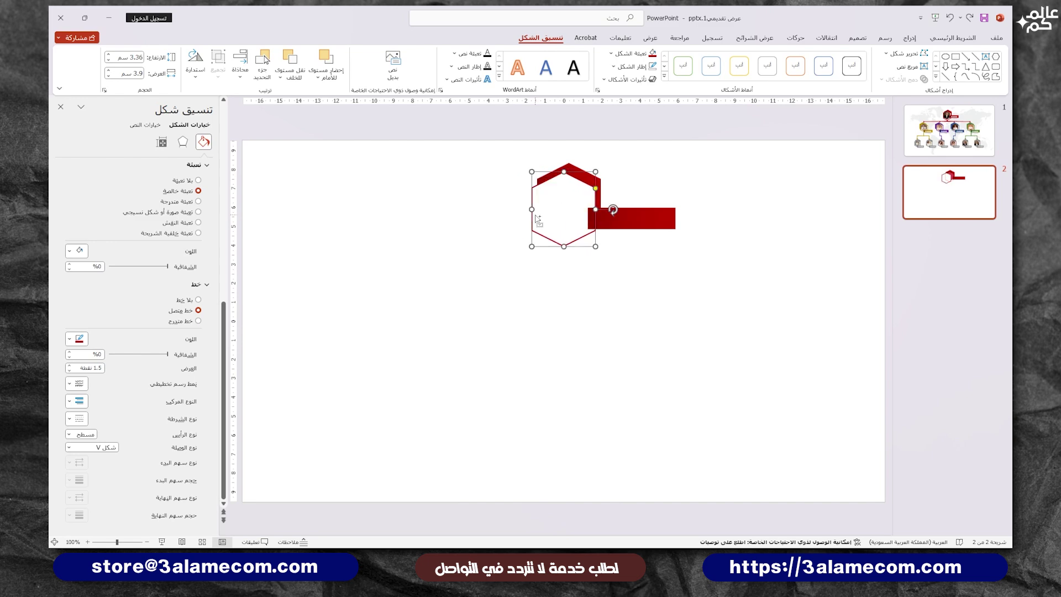
{"action": "key", "text": "ctrl+d"}
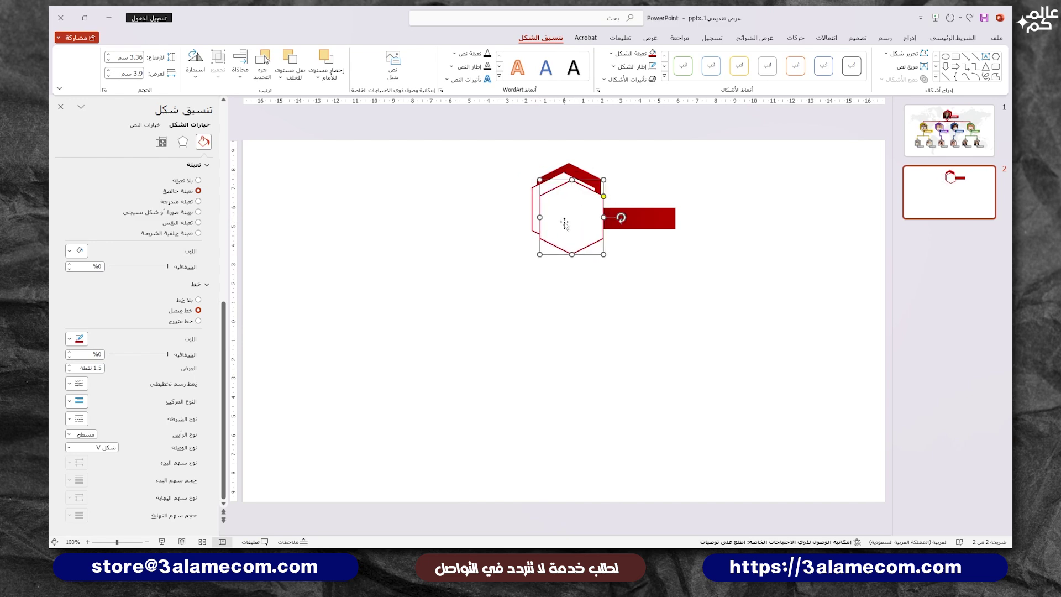
{"action": "left_click_drag", "start_coordinate": [564, 222], "coordinate": [558, 216]}
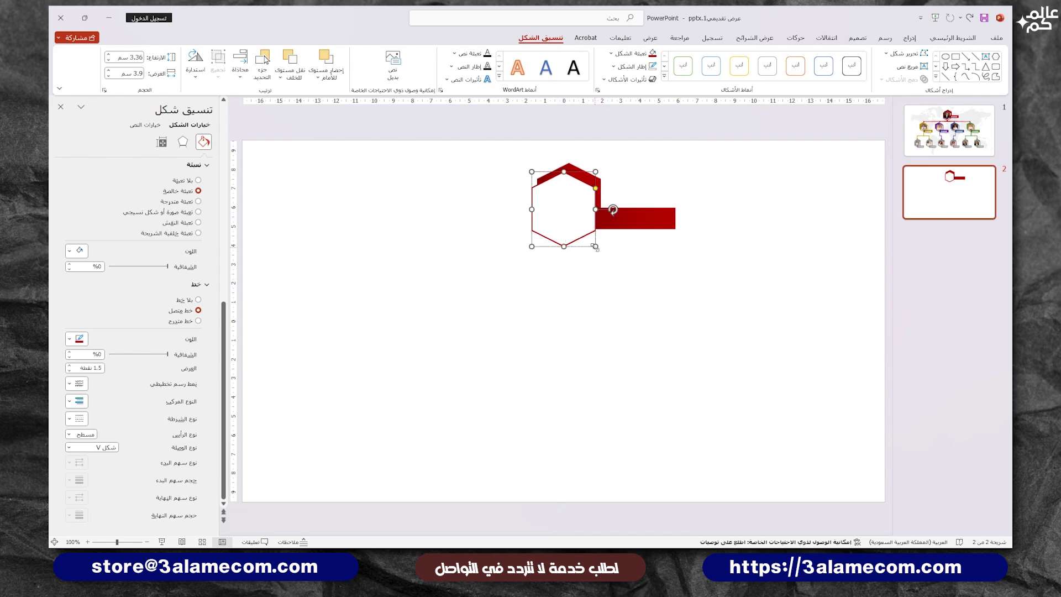
{"action": "left_click_drag", "start_coordinate": [595, 246], "coordinate": [587, 239]}
{"action": "scroll", "coordinate": [588, 239], "scroll_direction": "up", "scroll_amount": 10}
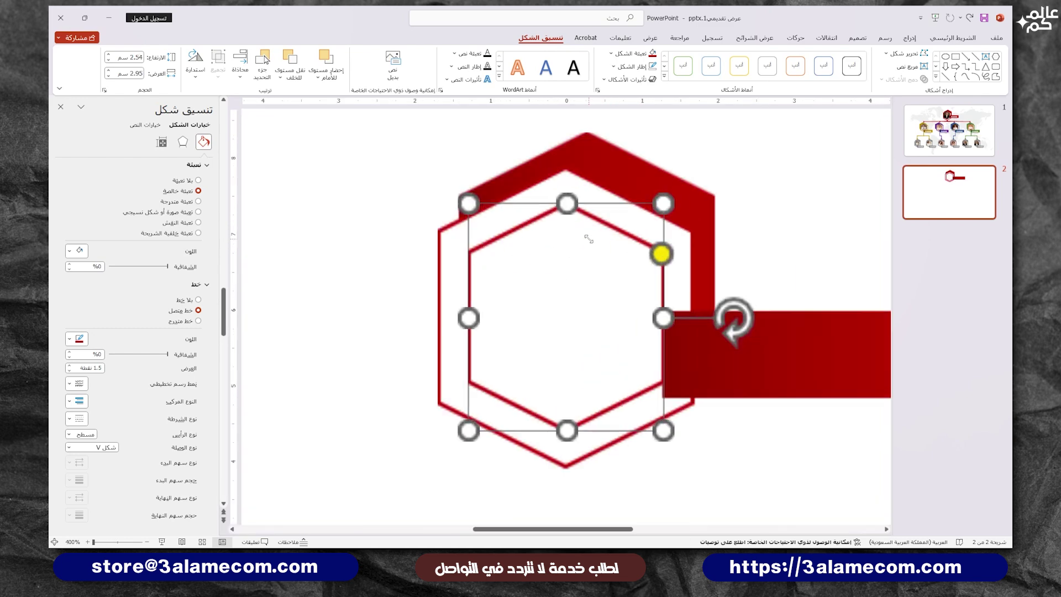
{"action": "left_click_drag", "start_coordinate": [663, 428], "coordinate": [668, 436]}
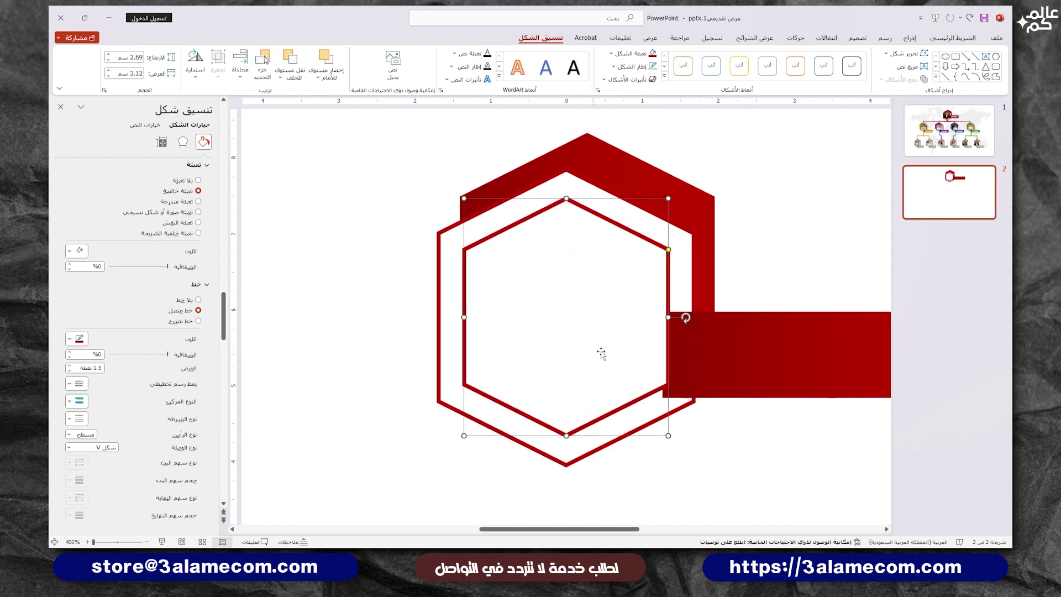
{"action": "left_click", "coordinate": [651, 66]}
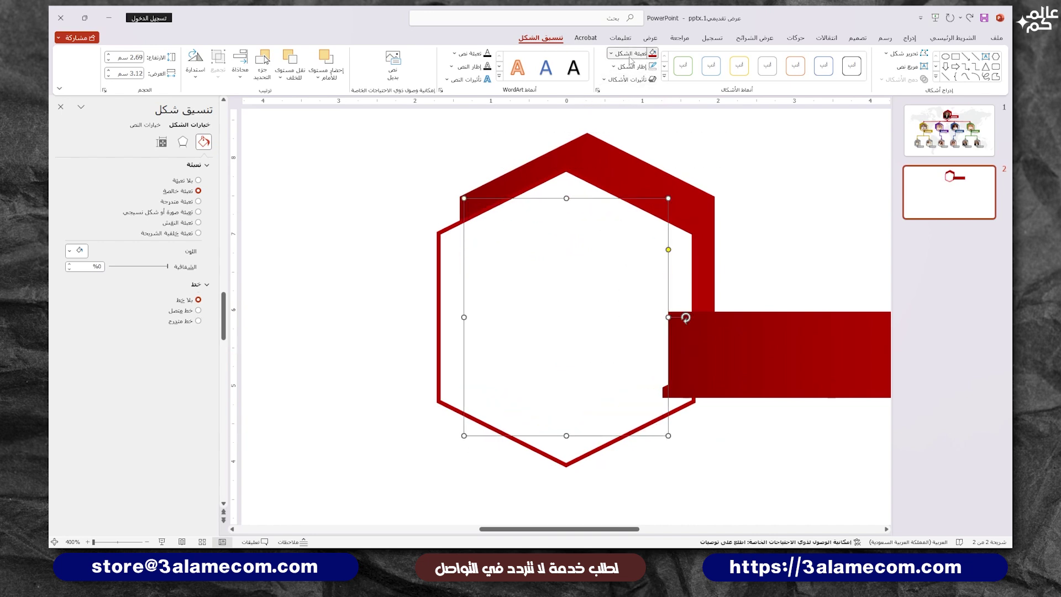
{"action": "left_click", "coordinate": [630, 55]}
{"action": "left_click", "coordinate": [655, 112]}
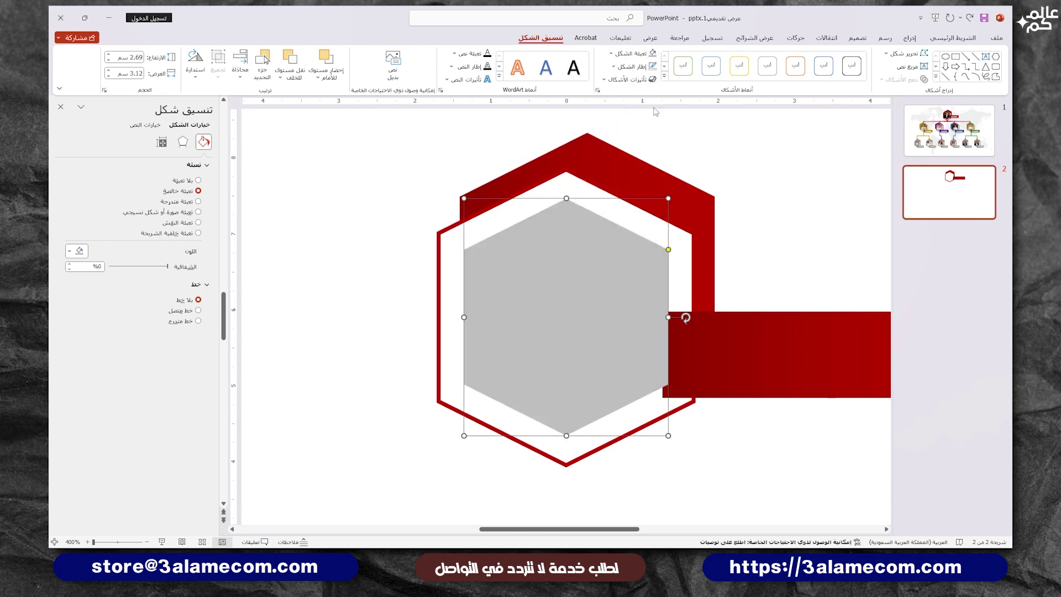
{"action": "left_click", "coordinate": [655, 112]}
{"action": "left_click", "coordinate": [551, 319]}
{"action": "scroll", "coordinate": [576, 323], "scroll_direction": "down", "scroll_amount": 5}
Bring the red bar to front and group it with the hexagons into one unit
{"action": "left_click", "coordinate": [629, 305]}
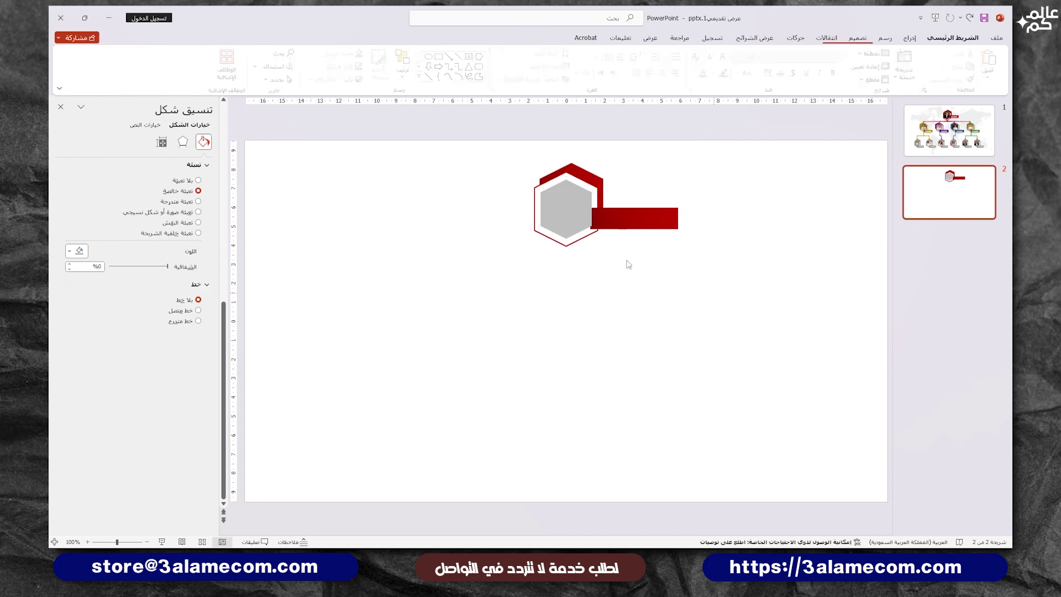
{"action": "left_click_drag", "start_coordinate": [712, 294], "coordinate": [420, 135]}
{"action": "left_click", "coordinate": [632, 249]}
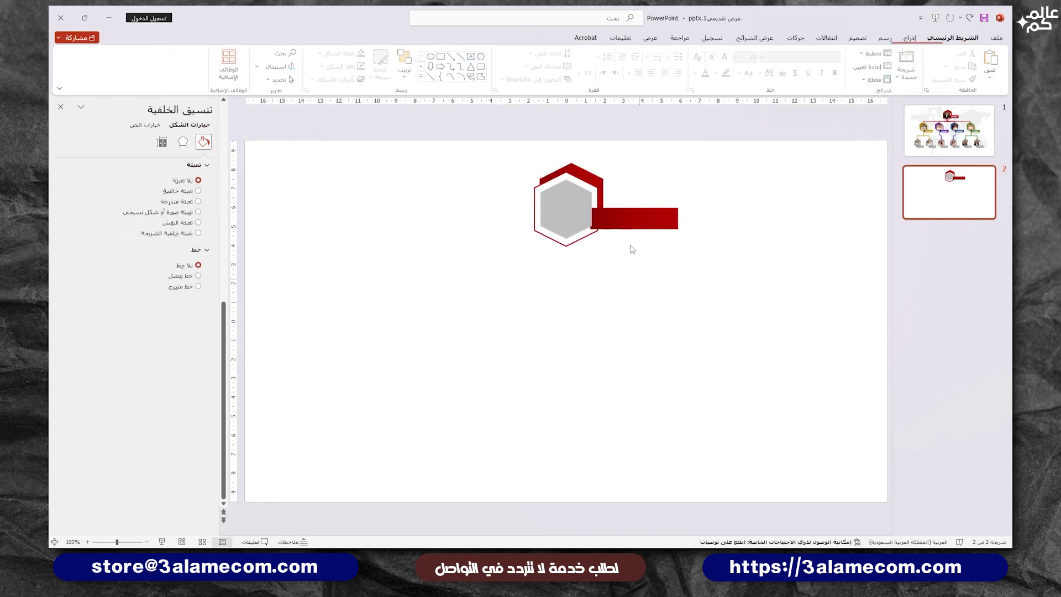
{"action": "left_click", "coordinate": [614, 220]}
{"action": "right_click", "coordinate": [620, 220]}
{"action": "left_click", "coordinate": [578, 351]}
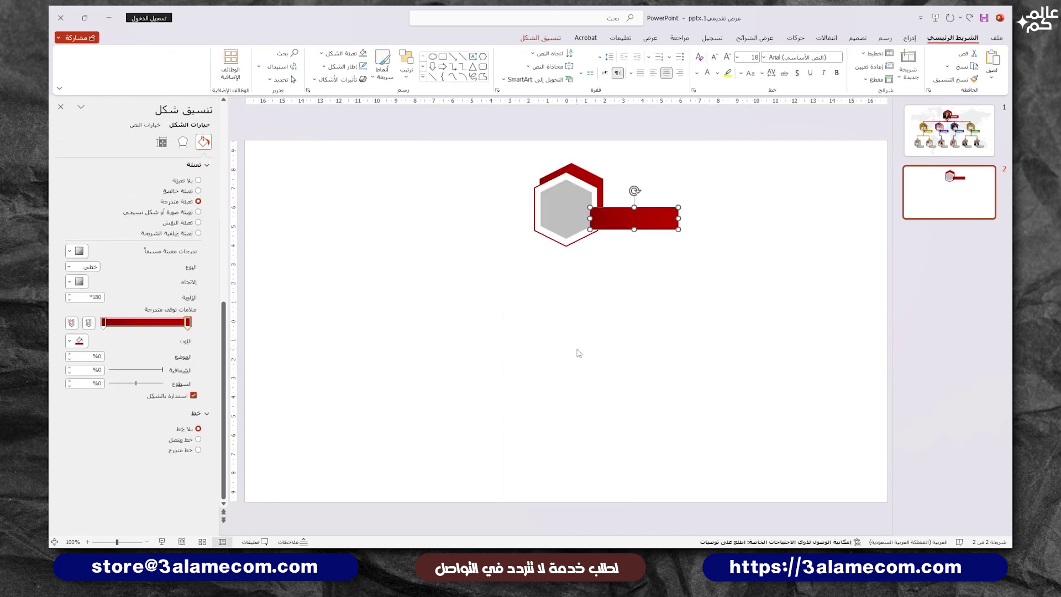
{"action": "left_click_drag", "start_coordinate": [710, 312], "coordinate": [455, 136]}
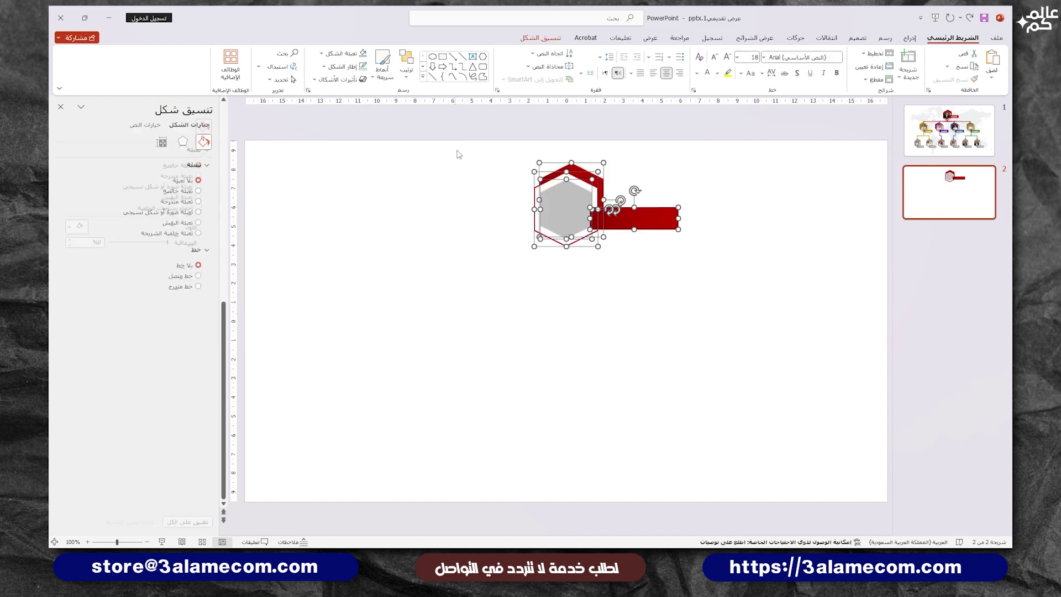
{"action": "right_click", "coordinate": [568, 197]}
{"action": "mouse_move", "coordinate": [530, 281]}
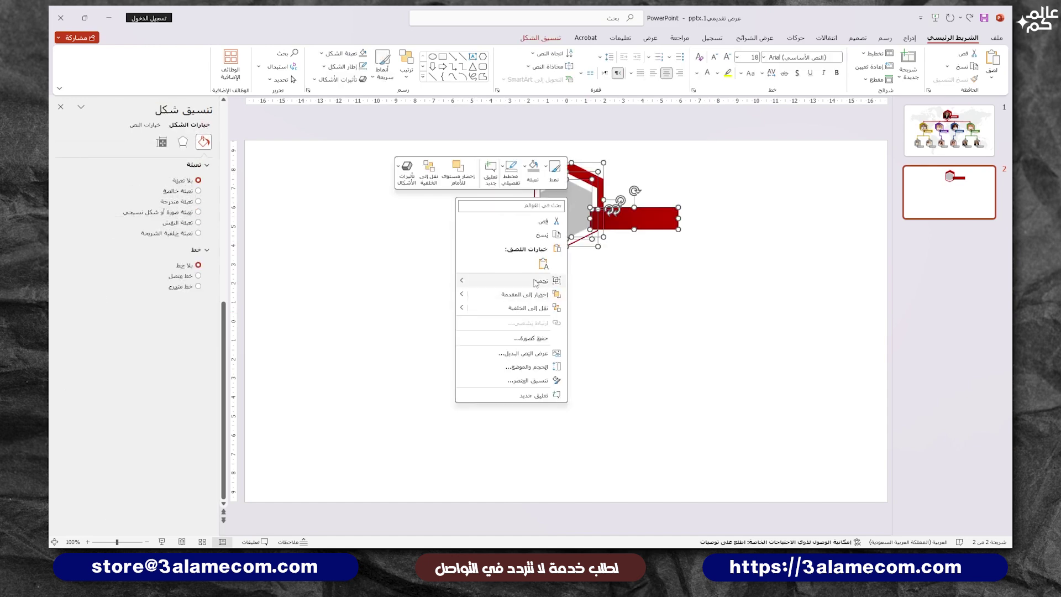
{"action": "left_click", "coordinate": [433, 282]}
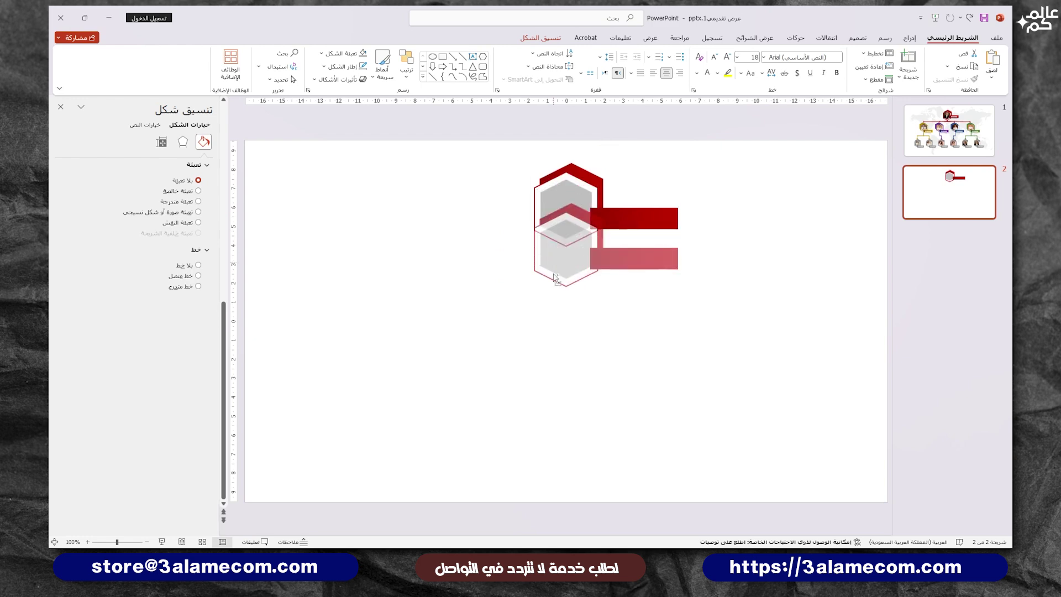
Copy four smaller hexagon-and-bar units into a row beneath the original
{"action": "mouse_move", "coordinate": [552, 222]}
{"action": "left_mouse_down"}
{"action": "mouse_move", "coordinate": [641, 297]}
{"action": "mouse_move", "coordinate": [740, 298]}
{"action": "left_mouse_up"}
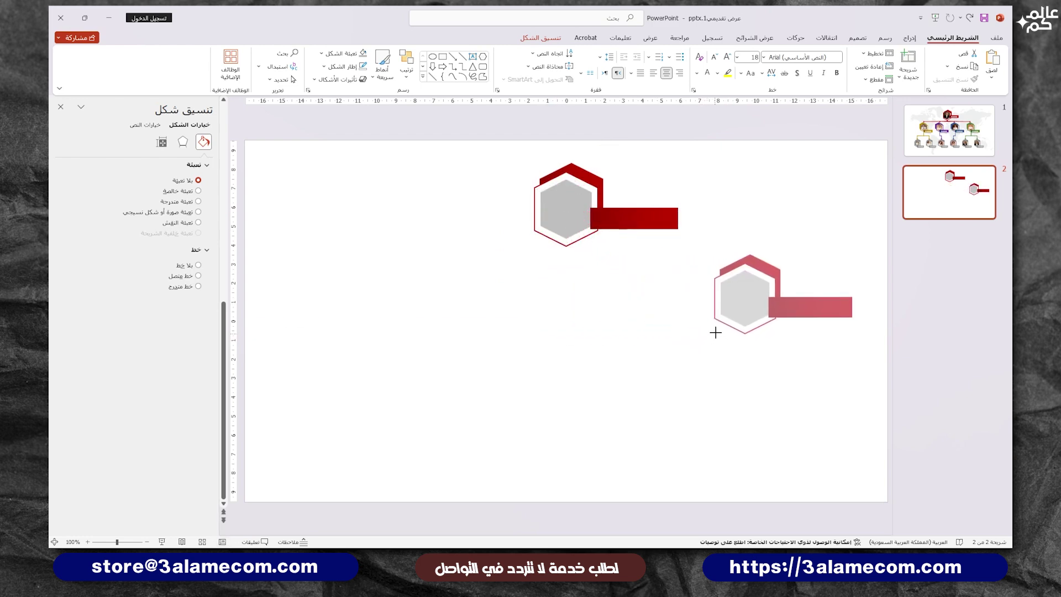
{"action": "left_click_drag", "start_coordinate": [704, 341], "coordinate": [720, 336]}
{"action": "left_click_drag", "start_coordinate": [757, 288], "coordinate": [452, 294]}
{"action": "mouse_move", "coordinate": [452, 294]}
{"action": "left_mouse_down"}
{"action": "mouse_move", "coordinate": [307, 285]}
{"action": "mouse_move", "coordinate": [345, 307]}
{"action": "left_mouse_up"}
{"action": "scroll", "coordinate": [311, 286], "scroll_direction": "down", "scroll_amount": 2, "text": "ctrl"}
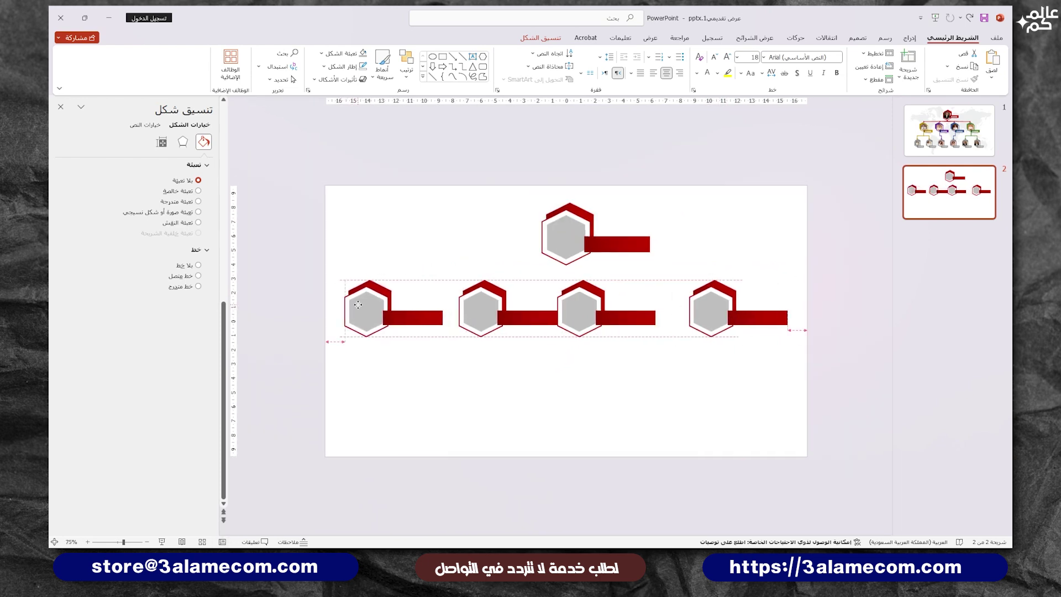
{"action": "left_click", "coordinate": [497, 309], "text": "shift"}
{"action": "left_click", "coordinate": [630, 305], "text": "shift"}
{"action": "left_click", "coordinate": [727, 303], "text": "shift"}
Distribute the four lower units evenly and ungroup them
{"action": "left_click", "coordinate": [406, 72]}
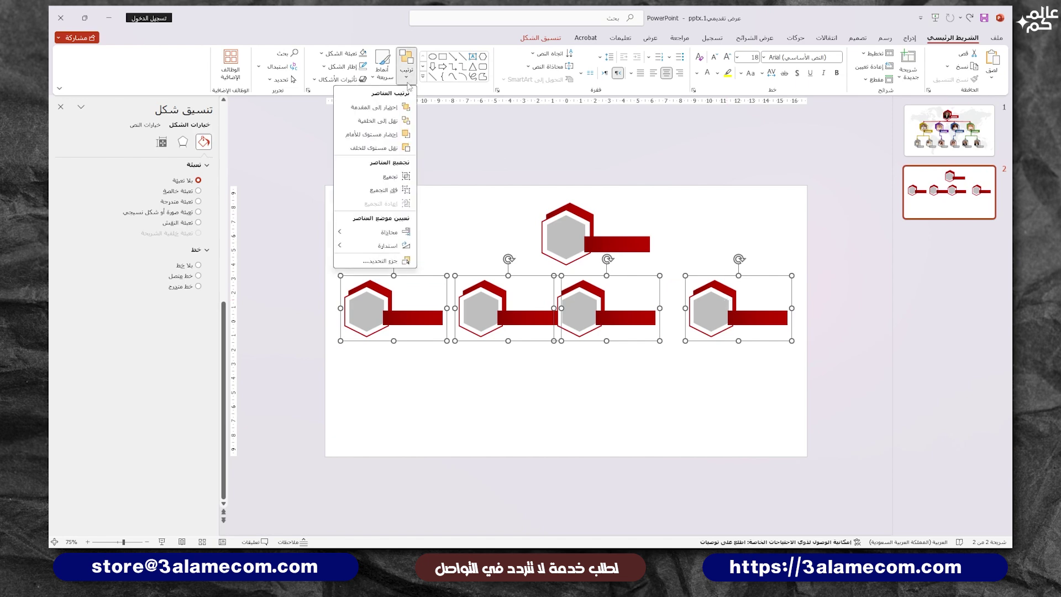
{"action": "mouse_move", "coordinate": [376, 231]}
{"action": "left_click", "coordinate": [303, 319]}
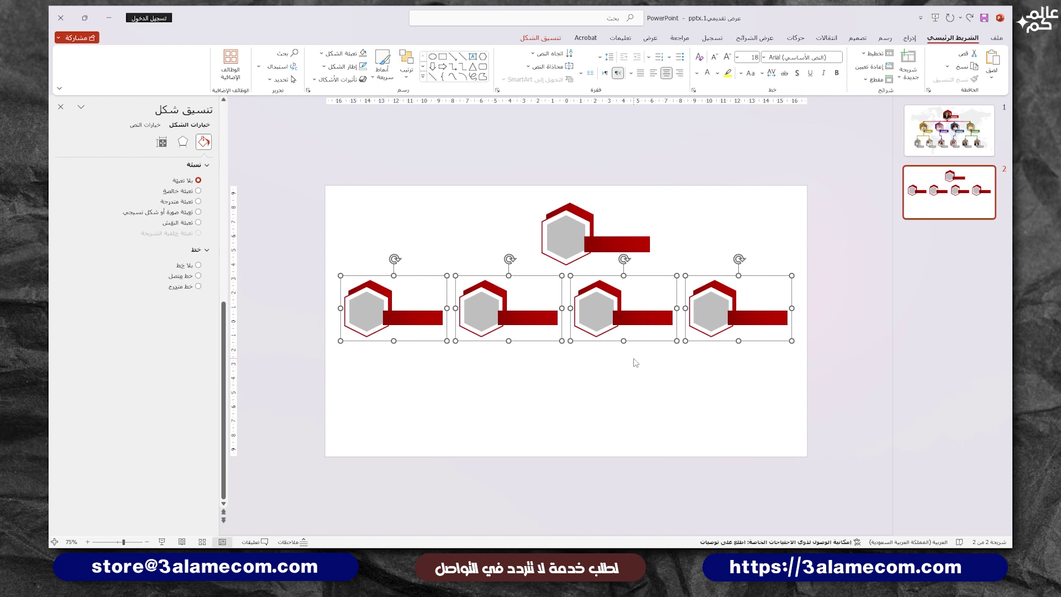
{"action": "left_click", "coordinate": [569, 348]}
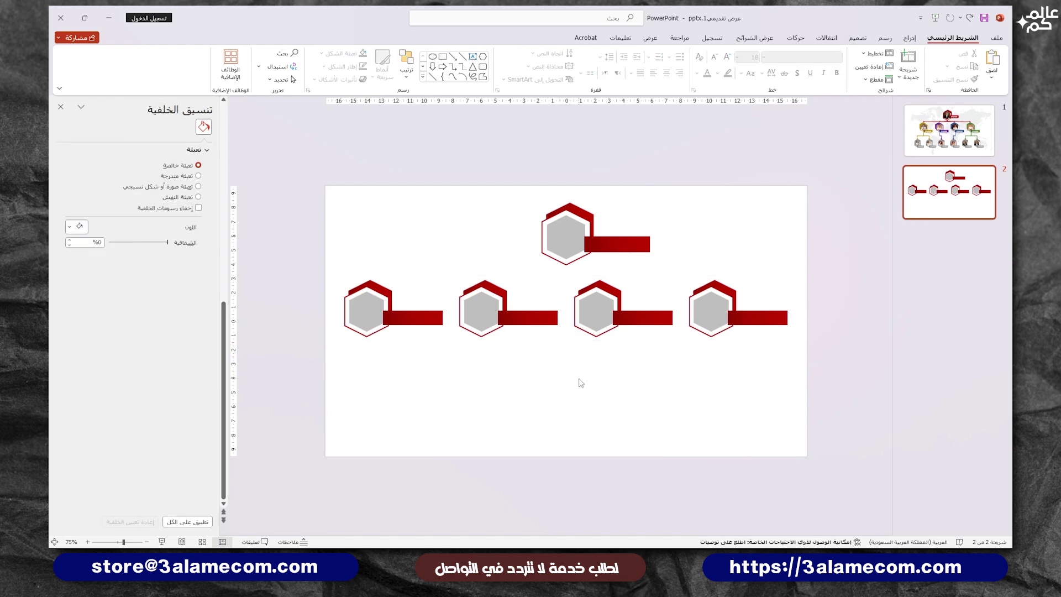
{"action": "scroll", "coordinate": [580, 382], "scroll_direction": "up", "scroll_amount": 3}
{"action": "left_click", "coordinate": [372, 318]}
{"action": "left_click", "coordinate": [459, 308], "text": "shift"}
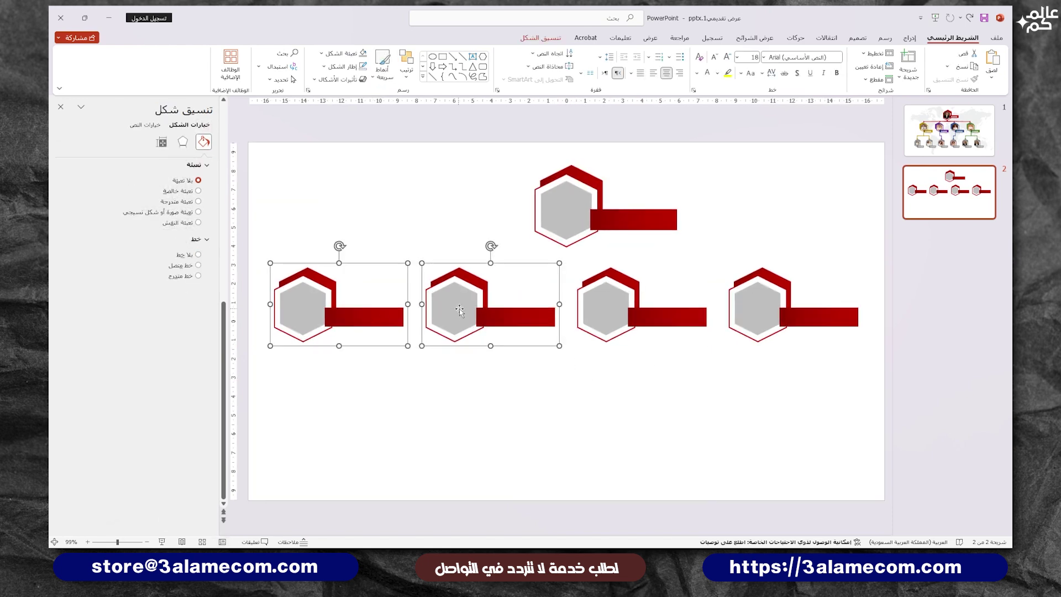
{"action": "left_click", "coordinate": [653, 328], "text": "shift"}
{"action": "left_click", "coordinate": [788, 312], "text": "shift"}
{"action": "right_click", "coordinate": [786, 314]}
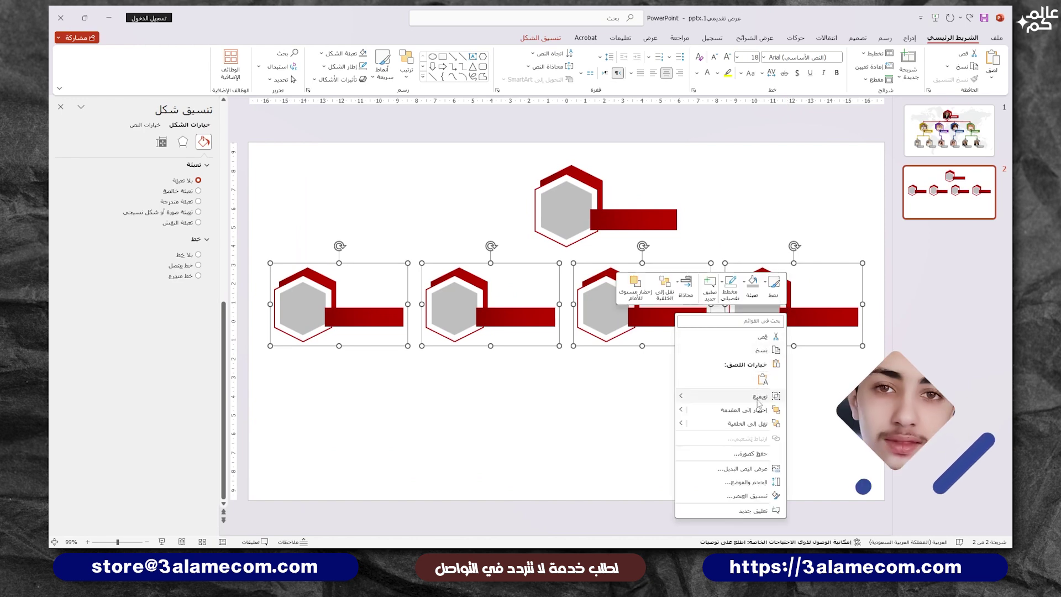
{"action": "mouse_move", "coordinate": [729, 396]}
{"action": "left_click", "coordinate": [646, 409]}
Lower the four red bars so each is level with its hexagon's bottom edge
{"action": "left_click", "coordinate": [818, 317]}
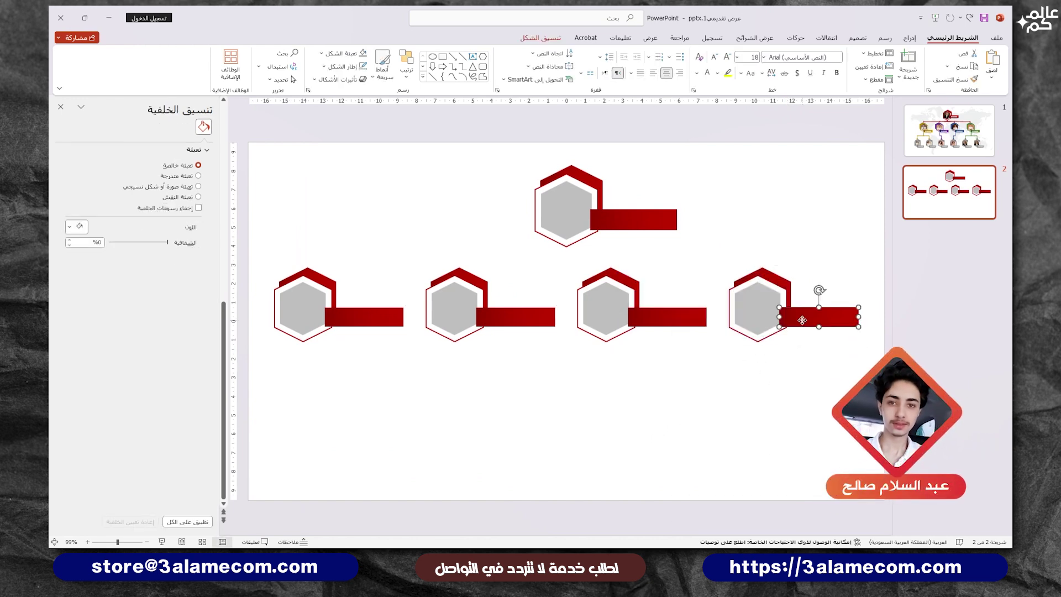
{"action": "left_click", "coordinate": [666, 316], "text": "shift"}
{"action": "left_click", "coordinate": [515, 317], "text": "shift"}
{"action": "left_click", "coordinate": [334, 323], "text": "shift"}
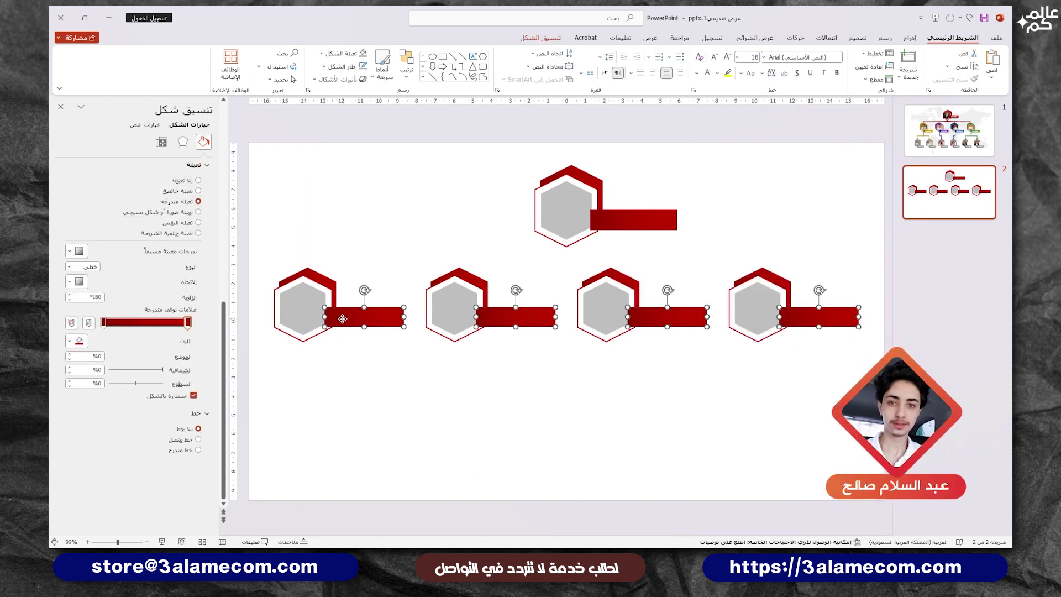
{"action": "left_click_drag", "start_coordinate": [334, 323], "coordinate": [332, 335]}
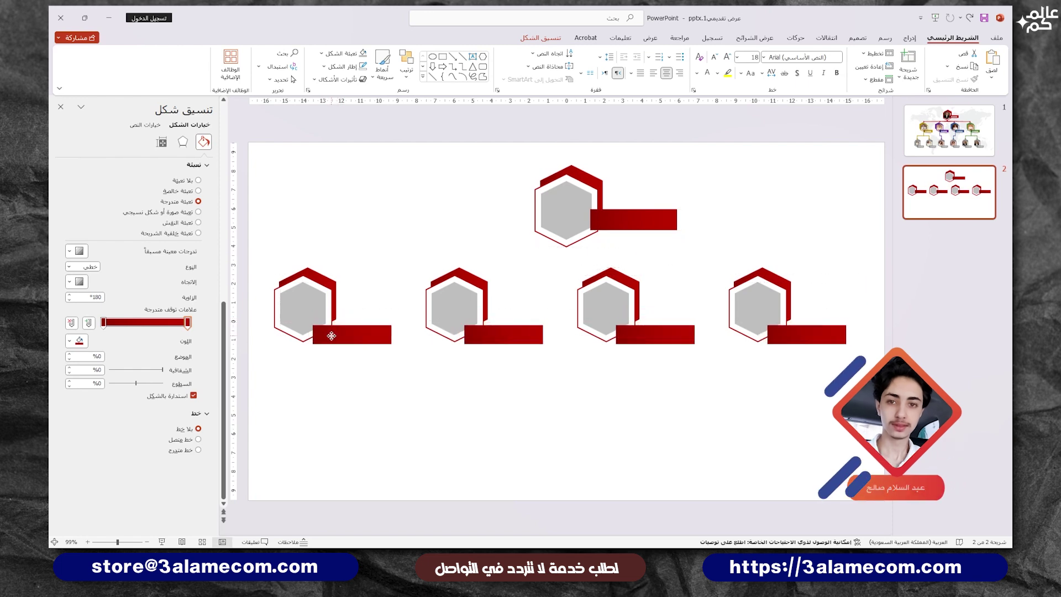
{"action": "left_click", "coordinate": [409, 384]}
{"action": "scroll", "coordinate": [412, 392], "scroll_direction": "down", "scroll_amount": 2, "text": "ctrl"}
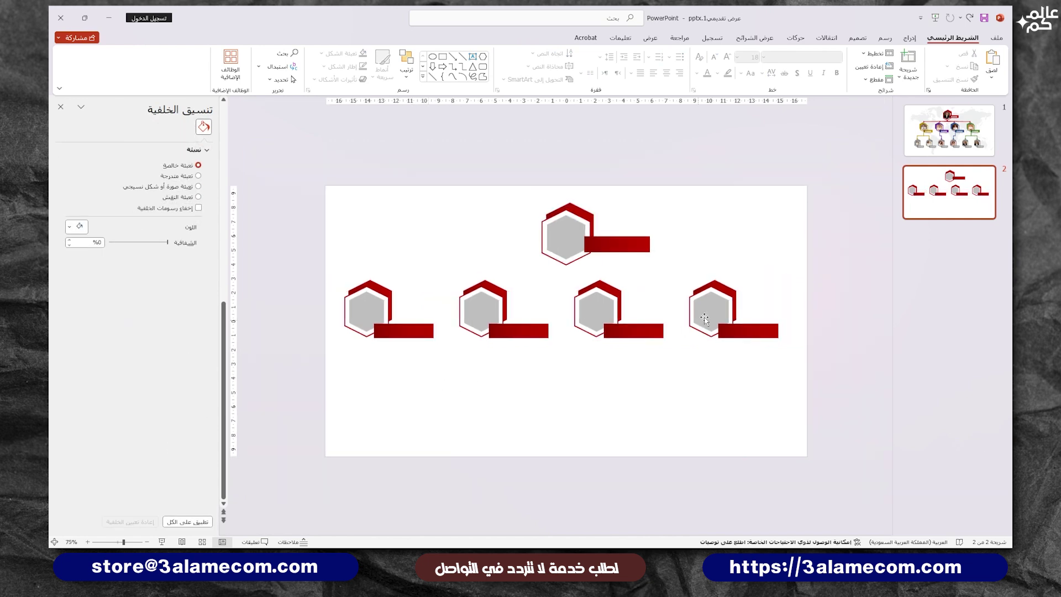
{"action": "left_click", "coordinate": [716, 288]}
Move the three selected red back frames left and up so the red edge runs along the top-left
{"action": "left_click", "coordinate": [489, 285], "text": "shift"}
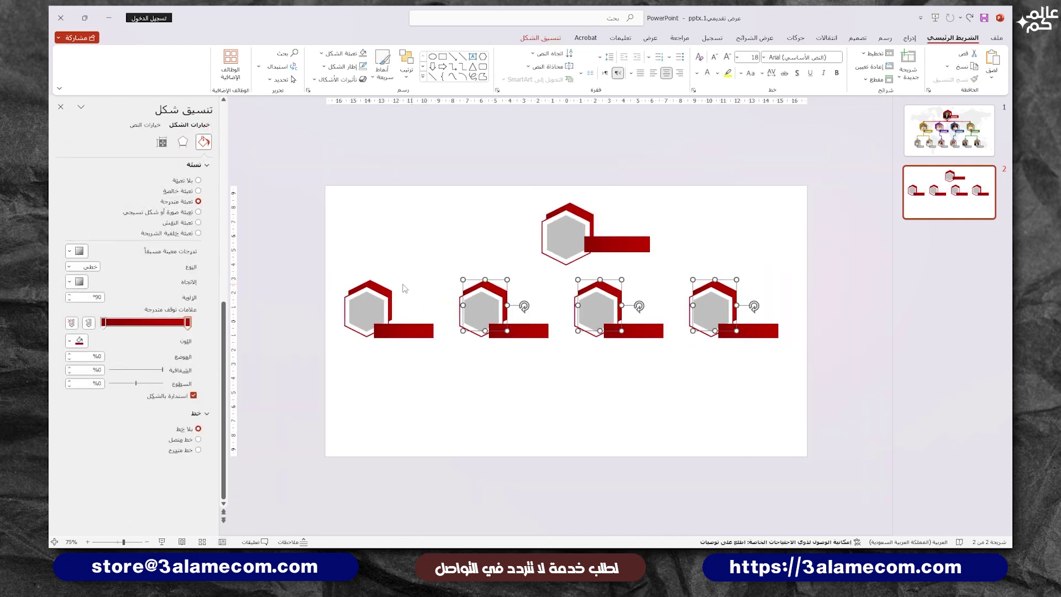
{"action": "left_click", "coordinate": [381, 286], "text": "shift"}
{"action": "scroll", "coordinate": [552, 287], "scroll_direction": "up", "scroll_amount": 5, "text": "ctrl"}
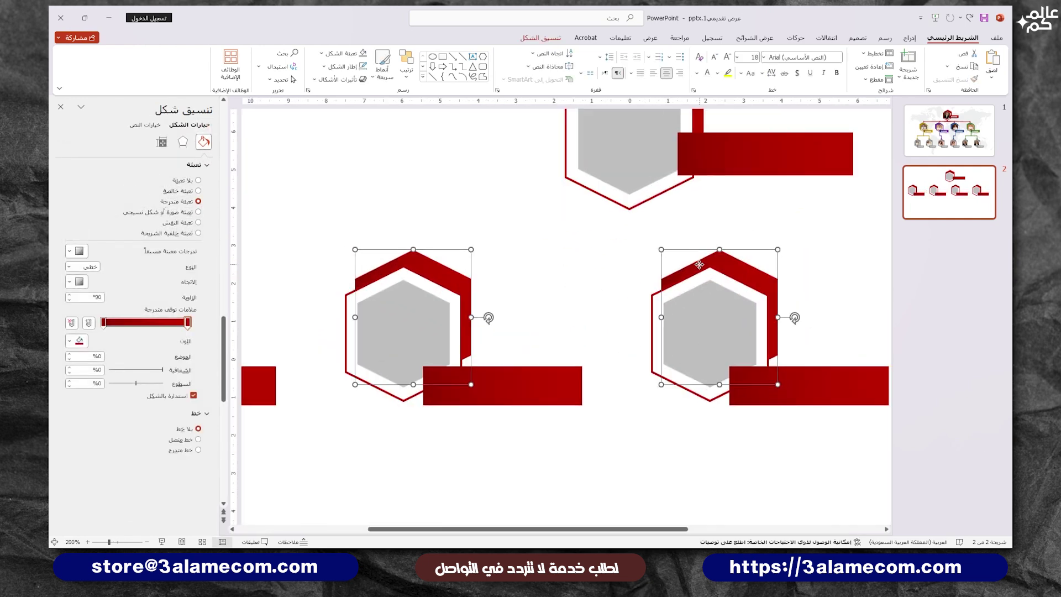
{"action": "left_click_drag", "start_coordinate": [691, 283], "coordinate": [680, 268]}
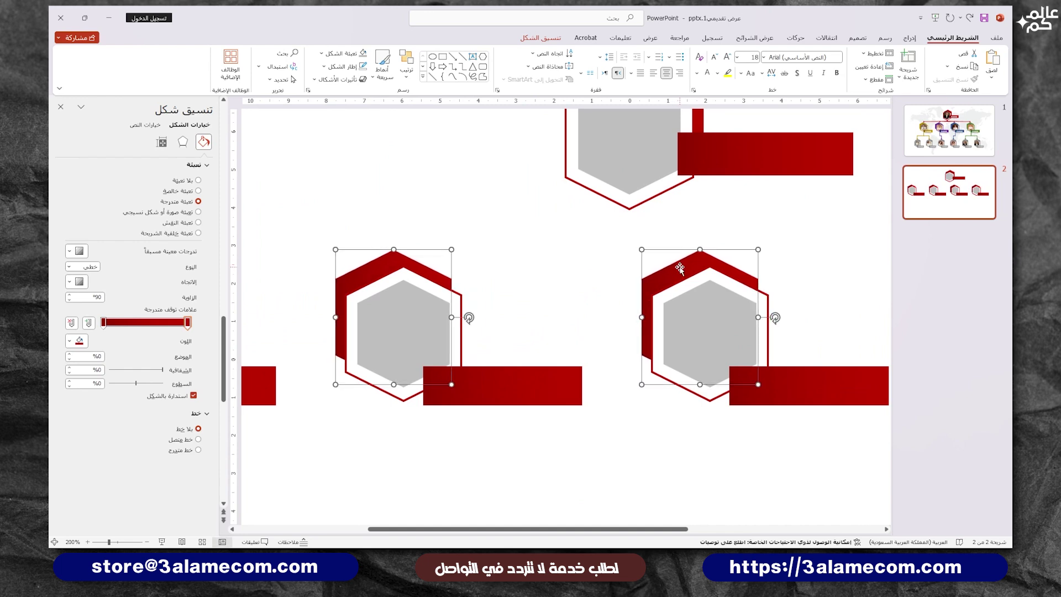
{"action": "key", "text": "ctrl+Right"}
{"action": "left_click", "coordinate": [611, 279]}
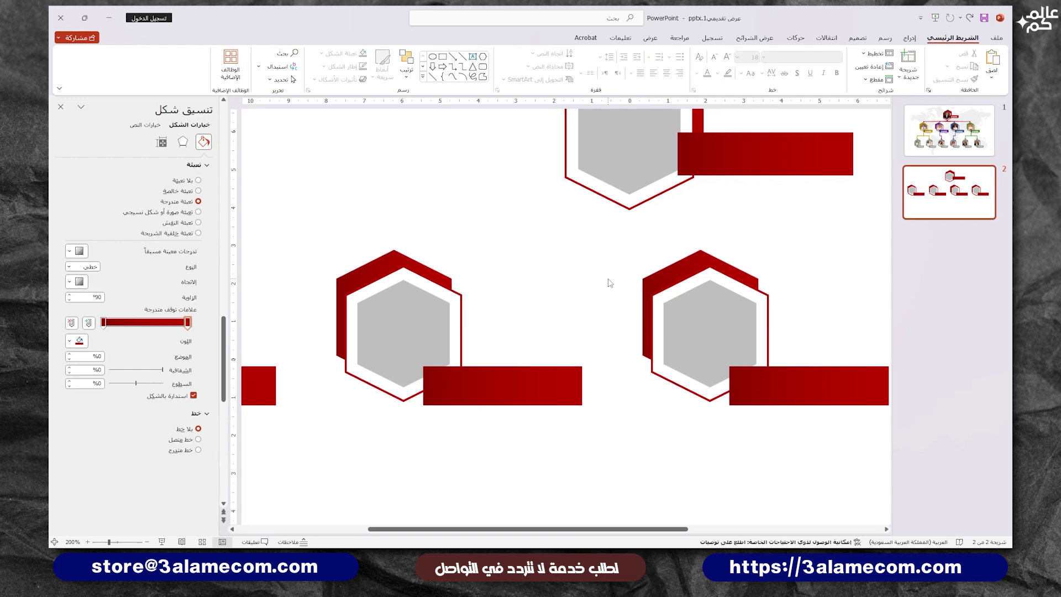
{"action": "scroll", "coordinate": [613, 282], "scroll_direction": "down", "scroll_amount": 5}
{"action": "scroll", "coordinate": [614, 282], "scroll_direction": "down", "scroll_amount": 5}
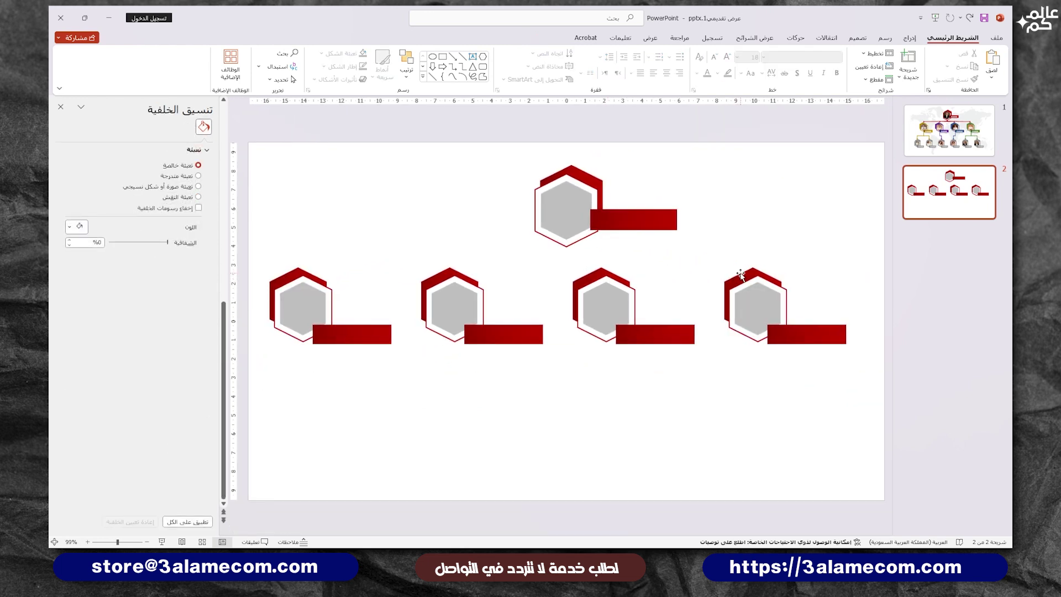
Group the right hexagon unit's pieces and place a shrunken copy below it
{"action": "left_click_drag", "start_coordinate": [865, 380], "coordinate": [699, 240]}
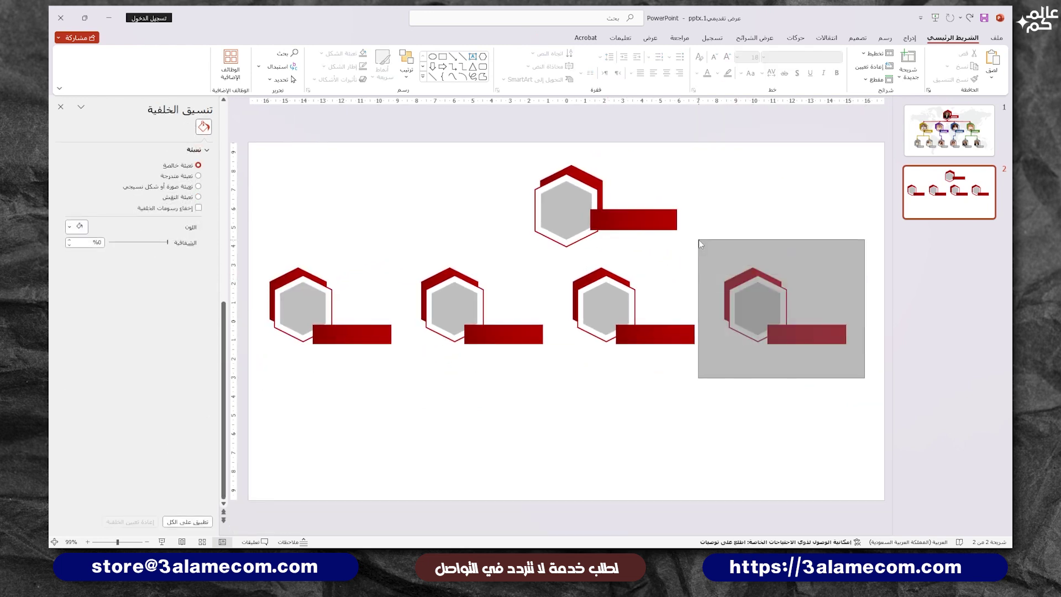
{"action": "right_click", "coordinate": [745, 292]}
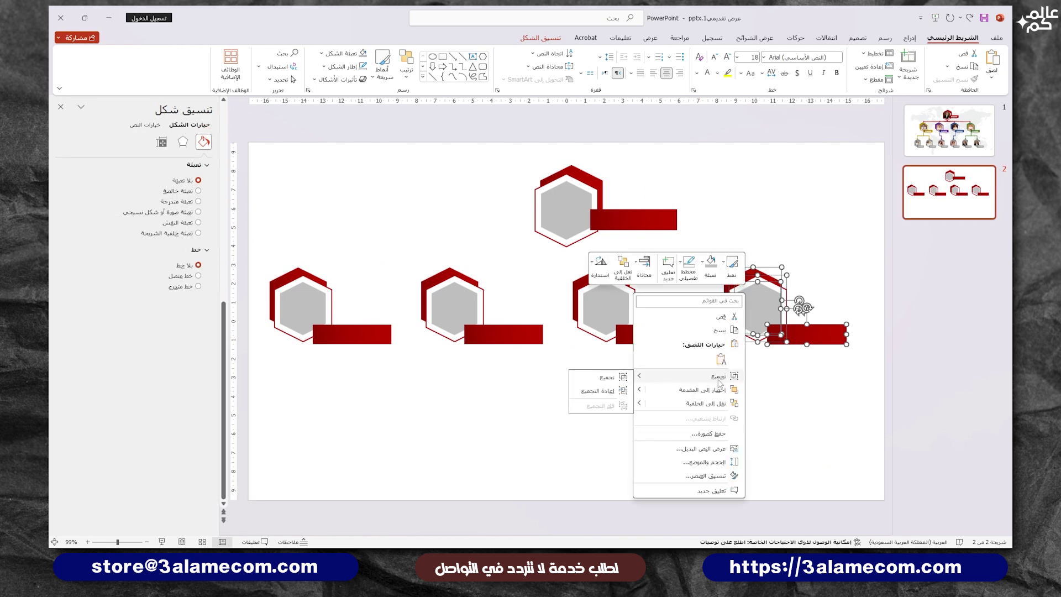
{"action": "left_click", "coordinate": [601, 374]}
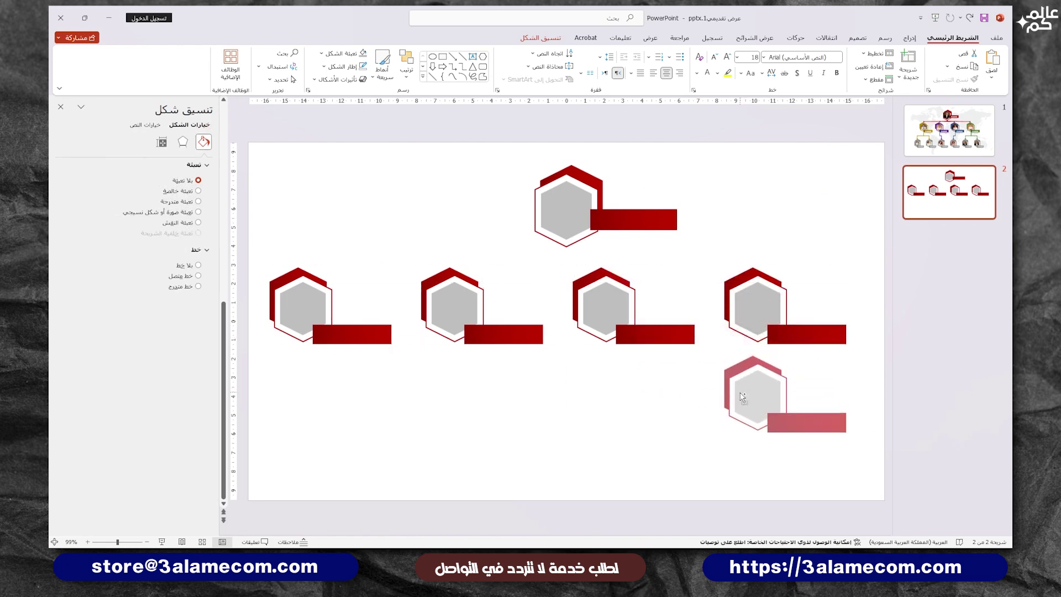
{"action": "left_click_drag", "start_coordinate": [753, 314], "coordinate": [752, 415]}
{"action": "mouse_move", "coordinate": [850, 364]}
{"action": "left_mouse_down"}
{"action": "mouse_move", "coordinate": [787, 389]}
{"action": "mouse_move", "coordinate": [823, 415]}
{"action": "left_mouse_up"}
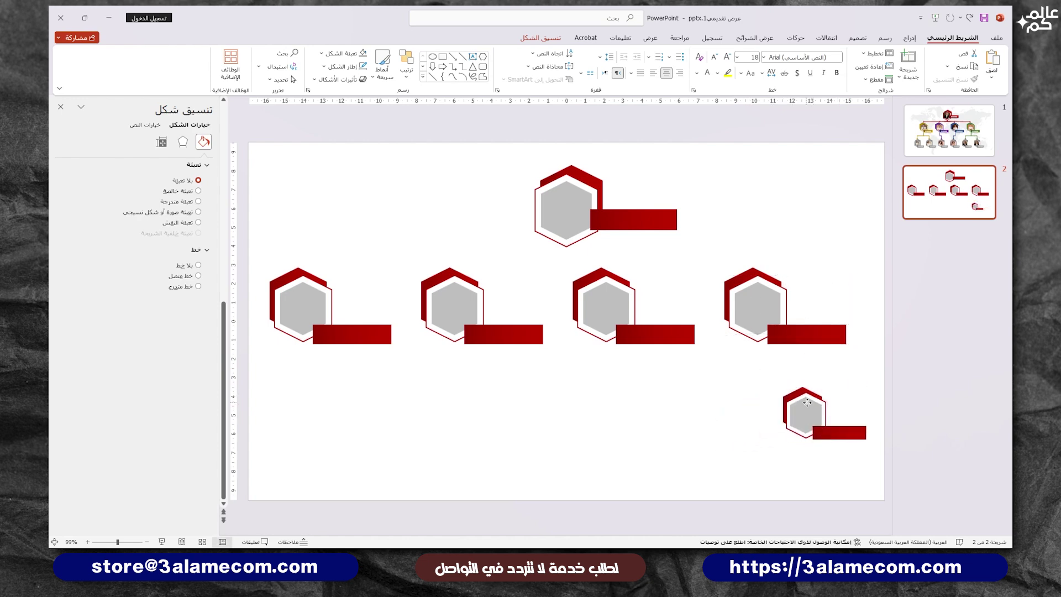
Move the small copy's red bar left and down to fit the smaller hexagon
{"action": "left_click", "coordinate": [771, 306]}
{"action": "right_click", "coordinate": [771, 307]}
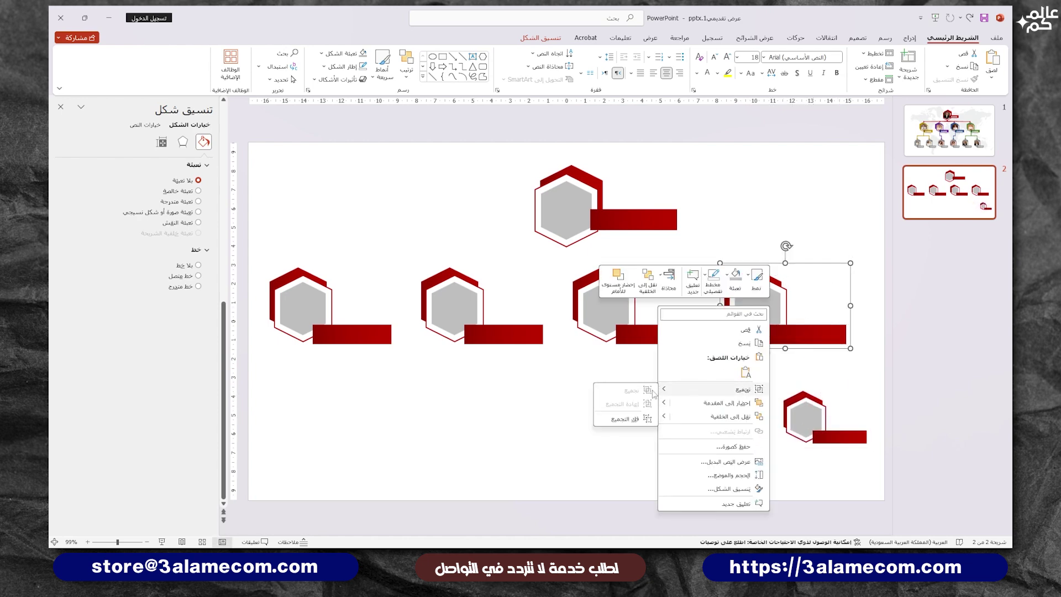
{"action": "left_click", "coordinate": [612, 419]}
{"action": "left_click", "coordinate": [797, 407]}
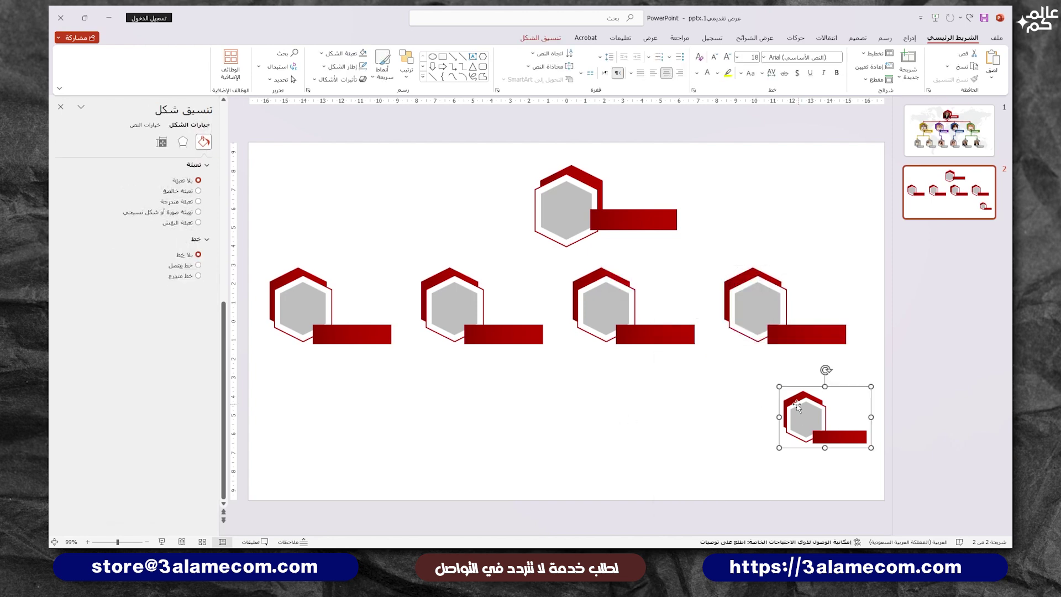
{"action": "left_click", "coordinate": [800, 395]}
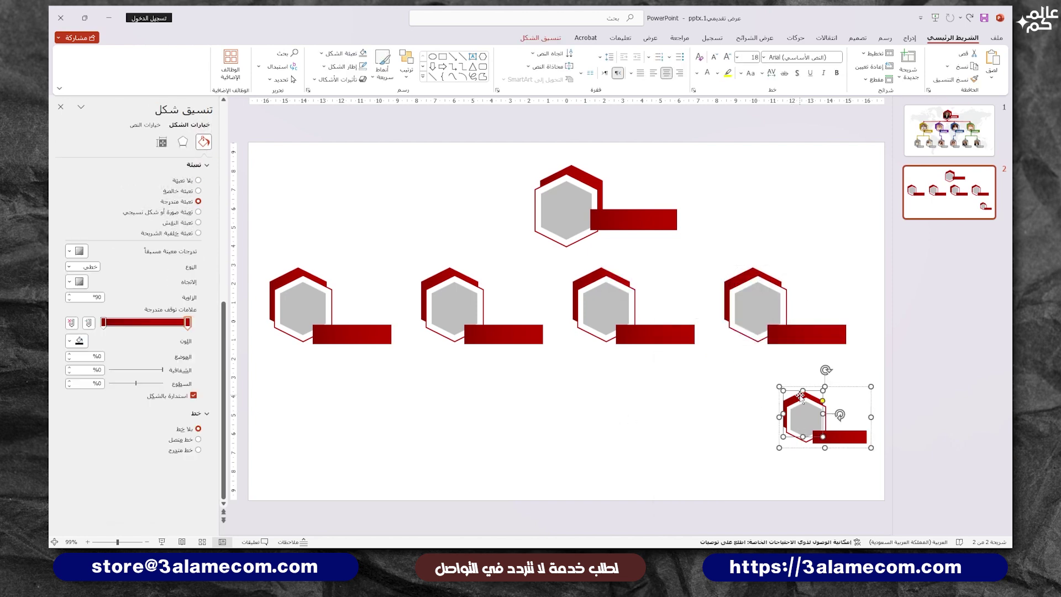
{"action": "scroll", "coordinate": [817, 400], "scroll_direction": "up", "scroll_amount": 5, "text": "ctrl"}
{"action": "scroll", "coordinate": [816, 400], "scroll_direction": "up", "scroll_amount": 5, "text": "ctrl"}
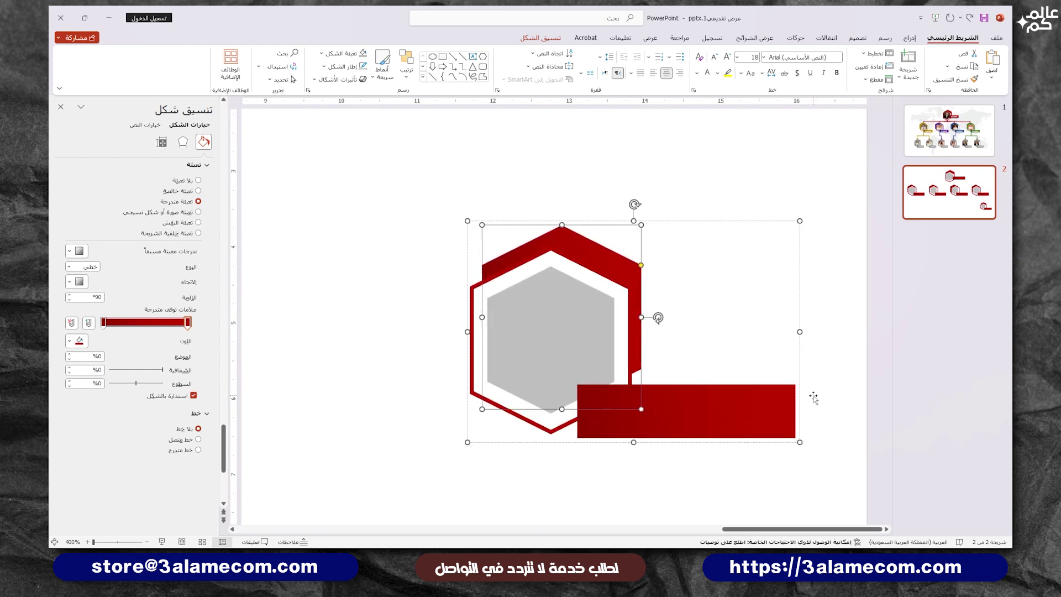
{"action": "left_click_drag", "start_coordinate": [705, 406], "coordinate": [677, 424]}
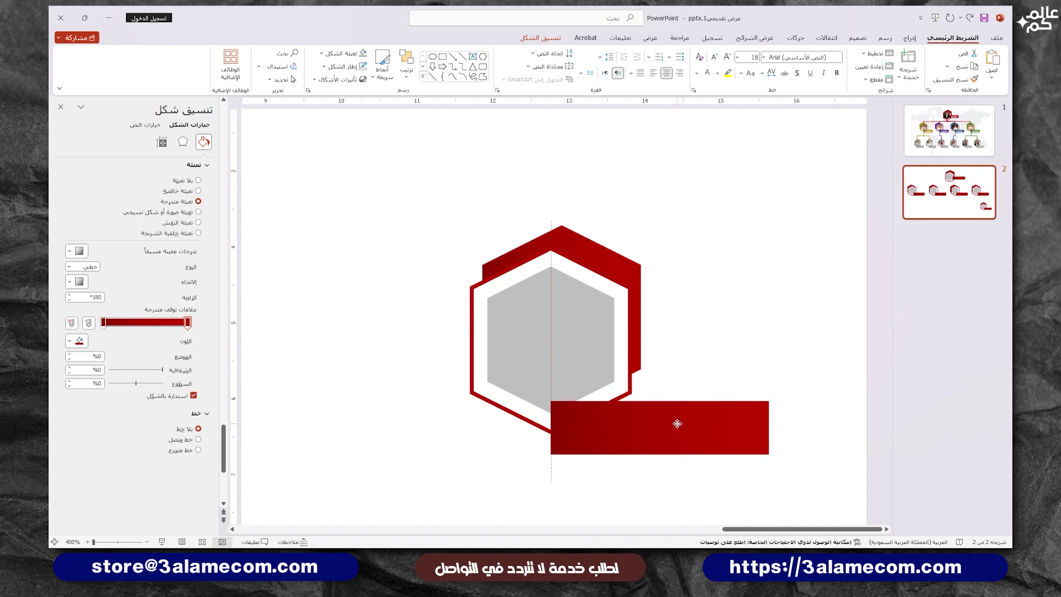
{"action": "scroll", "coordinate": [677, 424], "scroll_direction": "down", "scroll_amount": 3}
{"action": "scroll", "coordinate": [679, 427], "scroll_direction": "down", "scroll_amount": 3}
{"action": "left_click", "coordinate": [690, 418]}
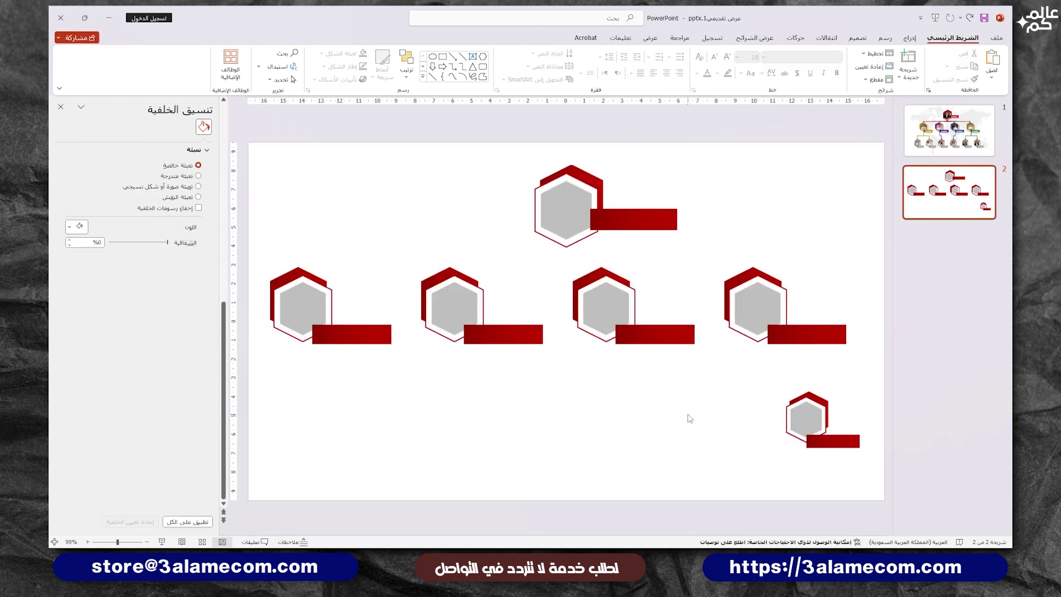
{"action": "left_click", "coordinate": [804, 415]}
Copy the small unit to make six along the bottom, nudging the end ones apart
{"action": "mouse_move", "coordinate": [808, 416]}
{"action": "left_mouse_down"}
{"action": "mouse_move", "coordinate": [276, 405]}
{"action": "mouse_move", "coordinate": [802, 407]}
{"action": "left_mouse_up"}
{"action": "left_click", "coordinate": [803, 391]}
{"action": "left_click", "coordinate": [803, 392]}
{"action": "left_click", "coordinate": [878, 377]}
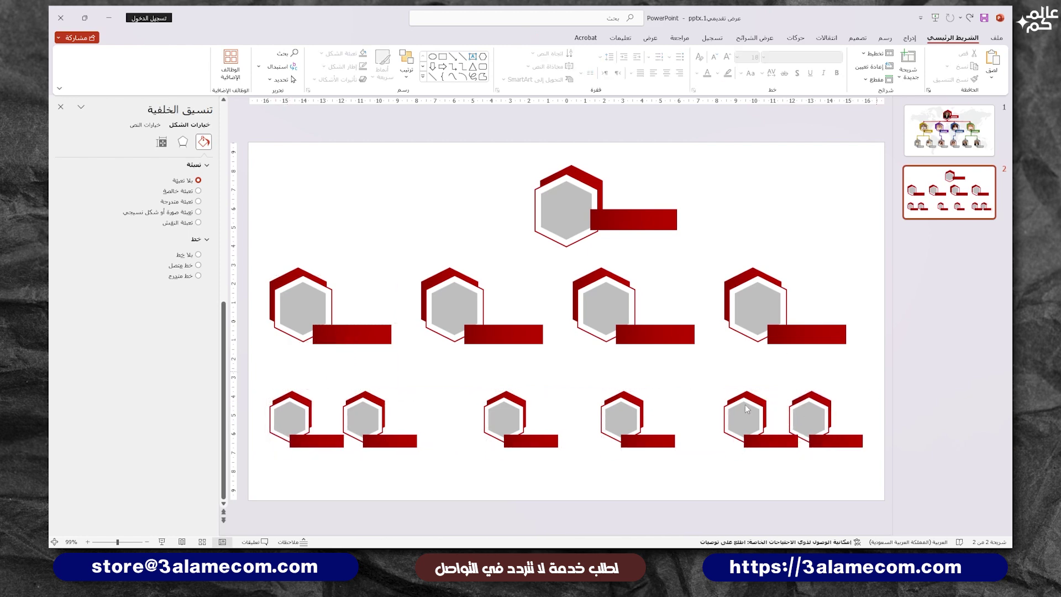
Distribute the six small units horizontally and group them into one row
{"action": "left_click_drag", "start_coordinate": [876, 363], "coordinate": [243, 489]}
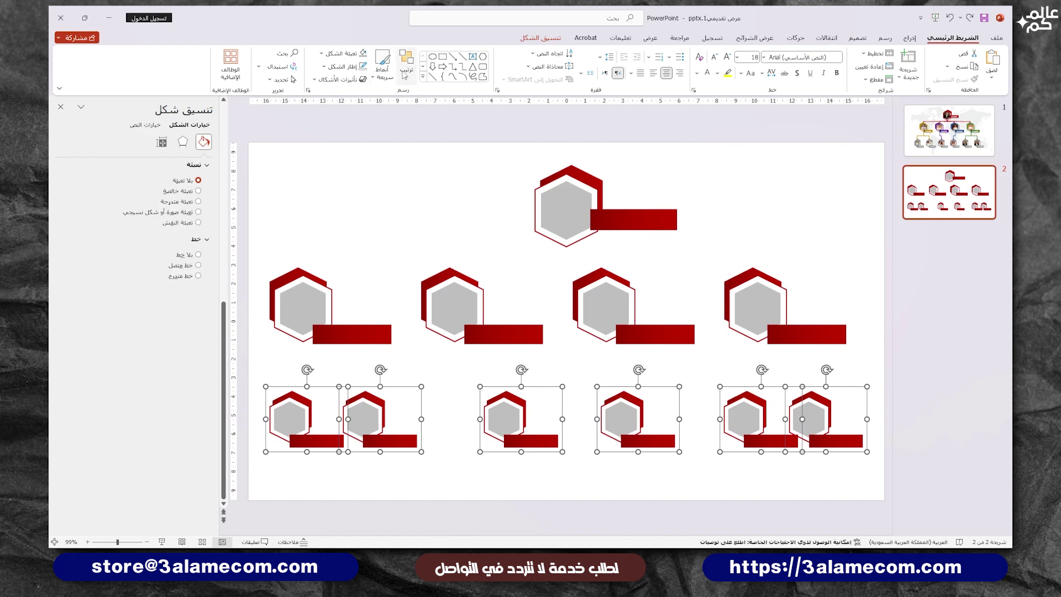
{"action": "left_click", "coordinate": [406, 63]}
{"action": "left_click", "coordinate": [307, 320]}
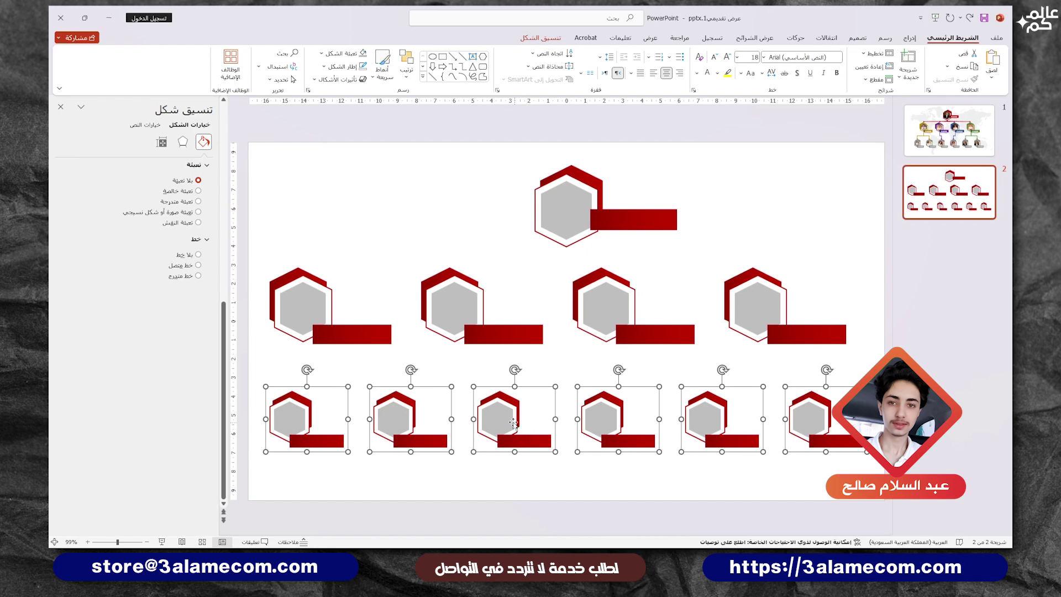
{"action": "right_click", "coordinate": [511, 422]}
{"action": "left_click", "coordinate": [372, 300]}
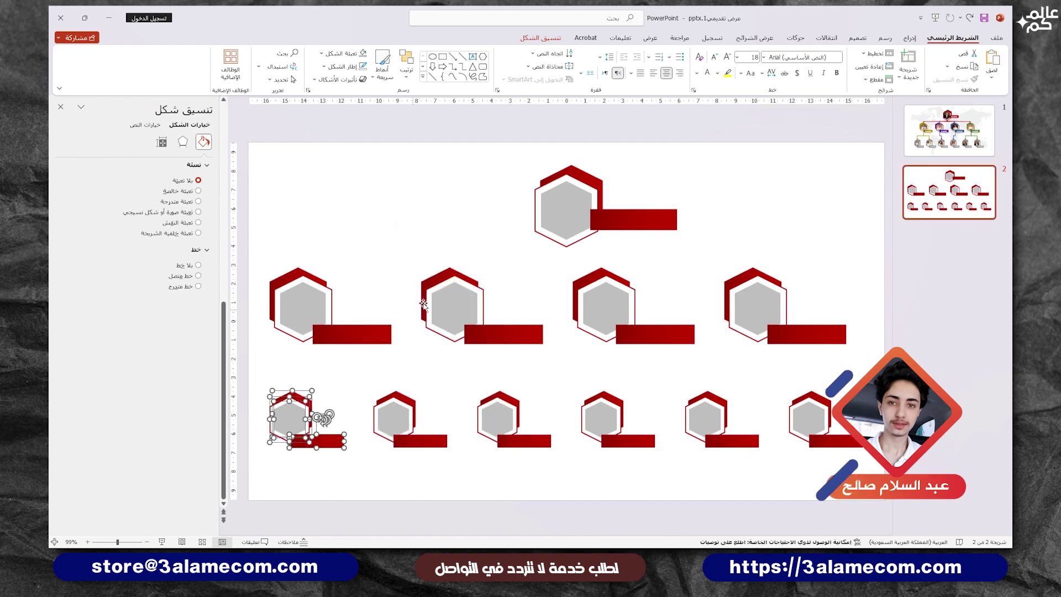
{"action": "left_click", "coordinate": [500, 258]}
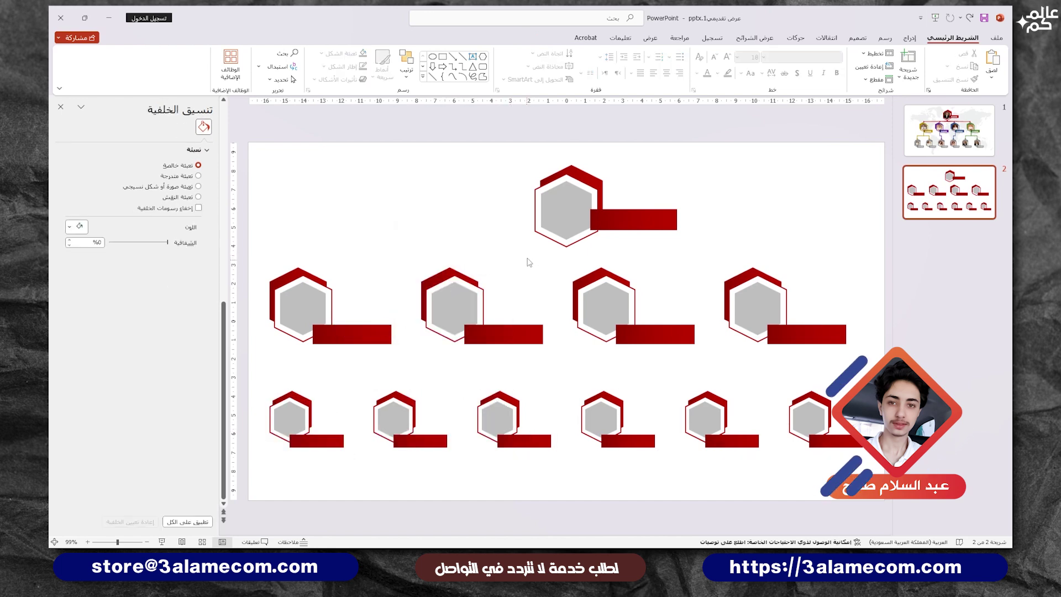
{"action": "left_click", "coordinate": [756, 285]}
Make the rightmost middle-row unit green: both bar gradient stops and the hexagon outline
{"action": "left_click", "coordinate": [801, 331]}
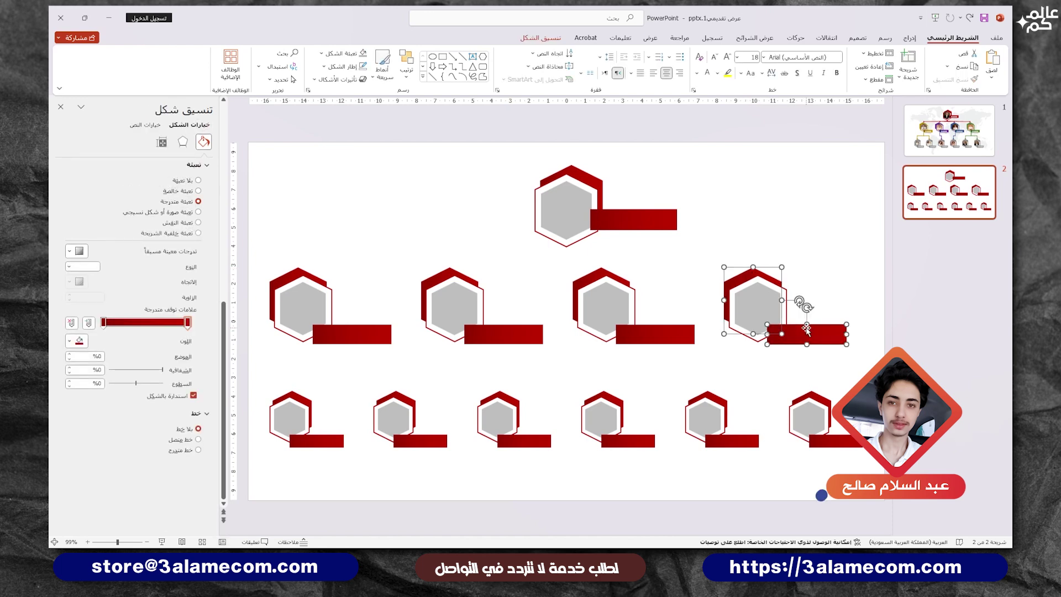
{"action": "left_click", "coordinate": [71, 342]}
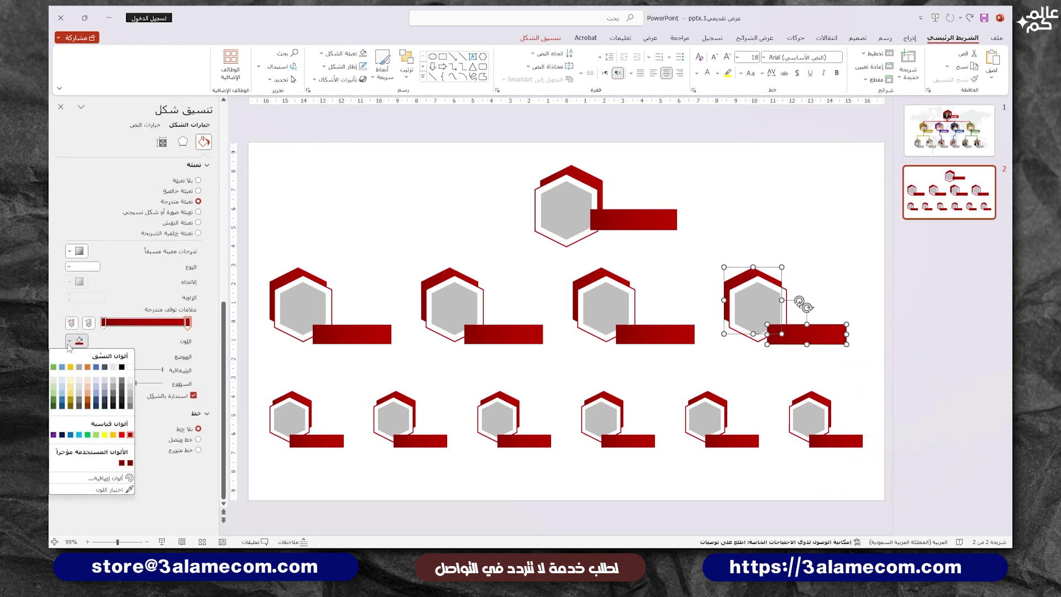
{"action": "left_click", "coordinate": [55, 398]}
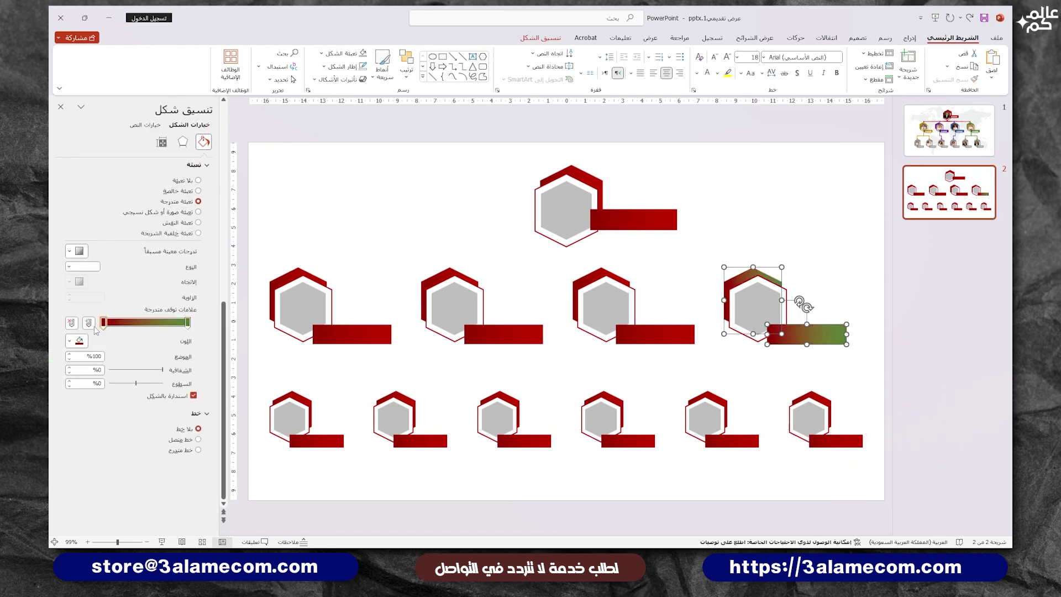
{"action": "left_click", "coordinate": [79, 341]}
{"action": "left_click", "coordinate": [53, 406]}
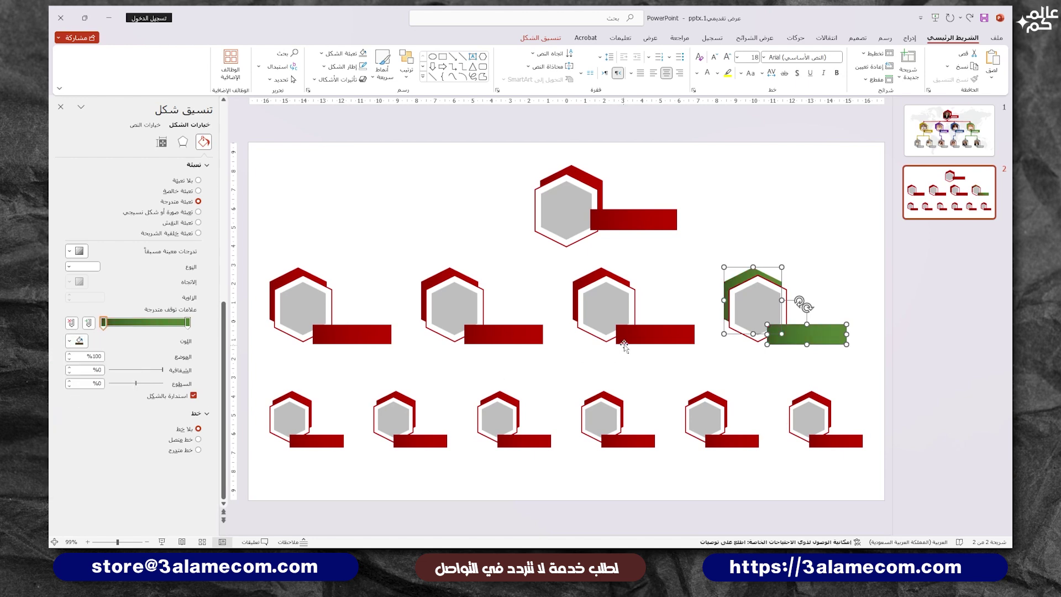
{"action": "left_click", "coordinate": [739, 290]}
{"action": "left_click", "coordinate": [79, 339]}
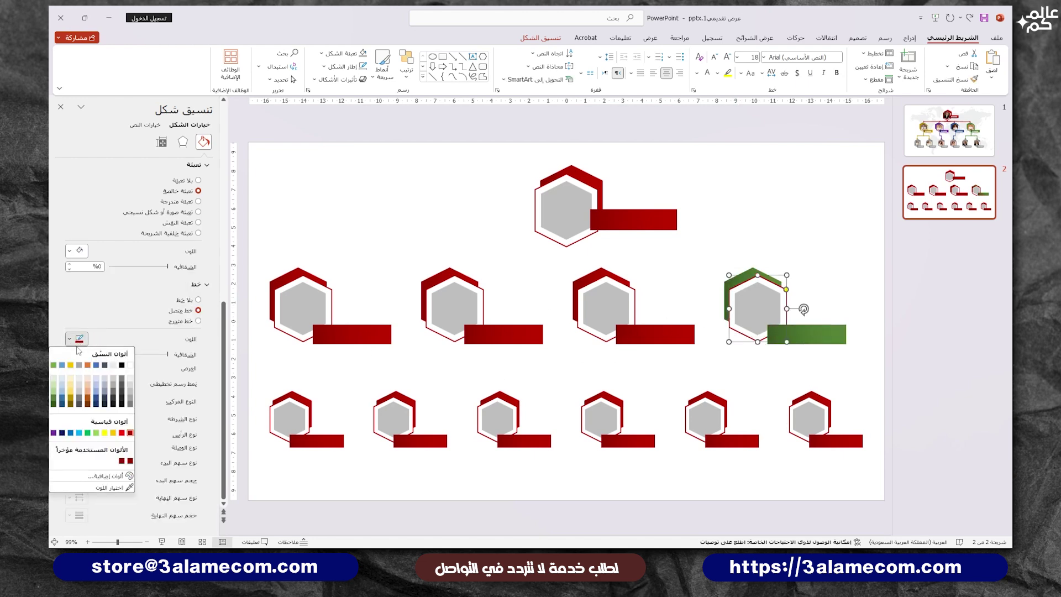
{"action": "left_click", "coordinate": [55, 402]}
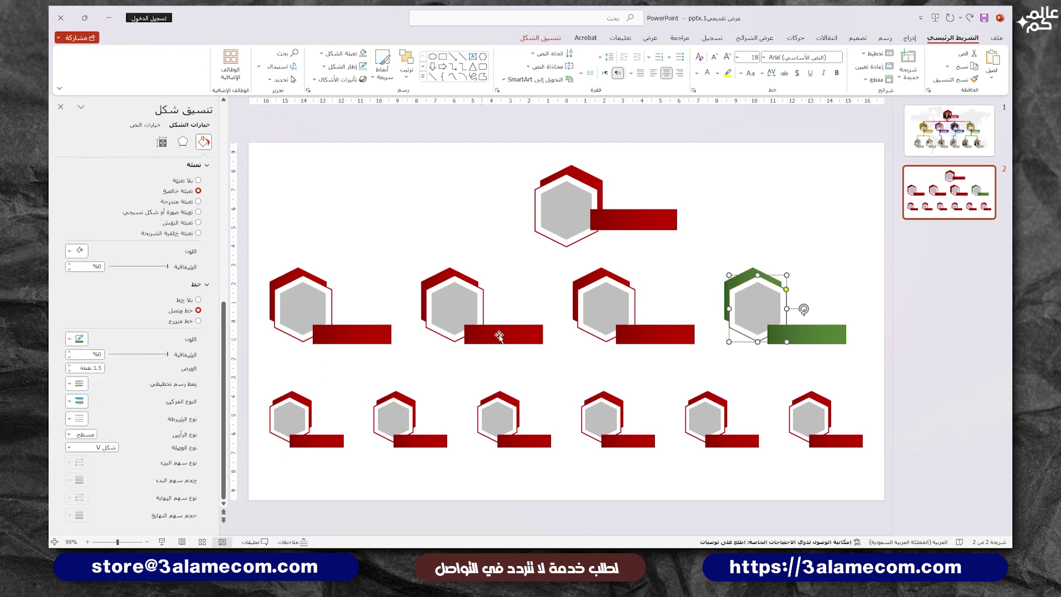
Turn the third unit's bar gradient stops and hexagon outline dark blue
{"action": "left_click", "coordinate": [590, 272]}
{"action": "left_click", "coordinate": [657, 337], "text": "shift"}
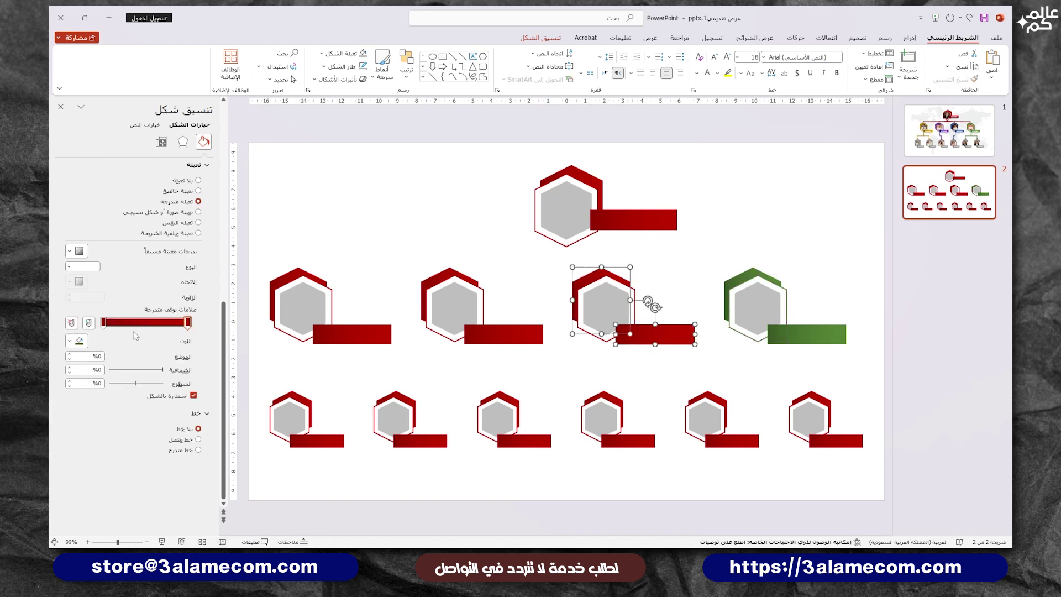
{"action": "left_click", "coordinate": [79, 341]}
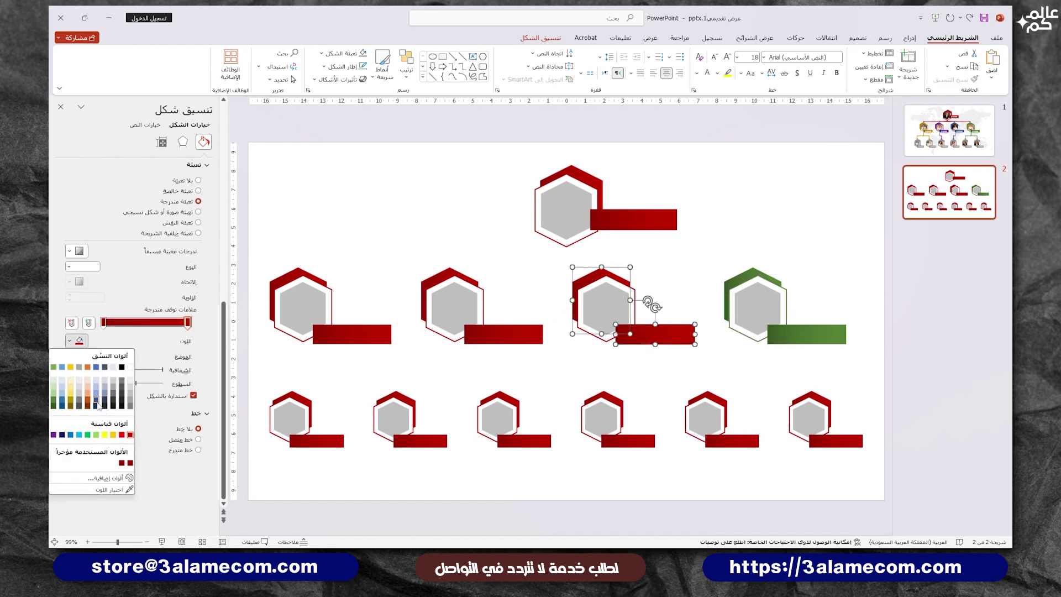
{"action": "left_click", "coordinate": [96, 400]}
{"action": "left_click", "coordinate": [104, 323]}
{"action": "left_click", "coordinate": [79, 340]}
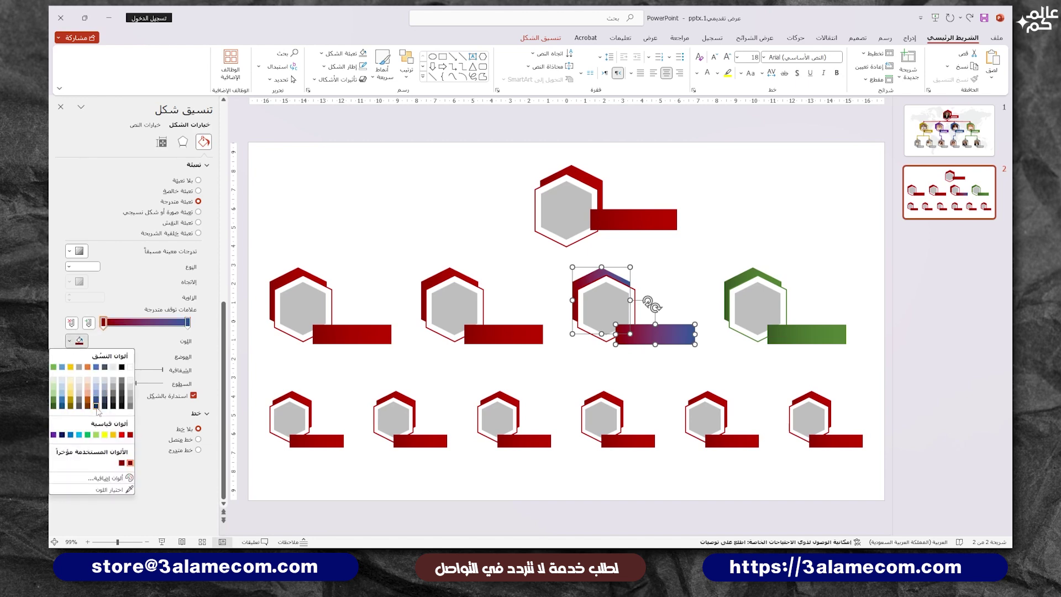
{"action": "left_click", "coordinate": [96, 407]}
{"action": "left_click", "coordinate": [583, 290]}
{"action": "left_click", "coordinate": [79, 339]}
{"action": "left_click", "coordinate": [97, 393]}
{"action": "left_click", "coordinate": [79, 338]}
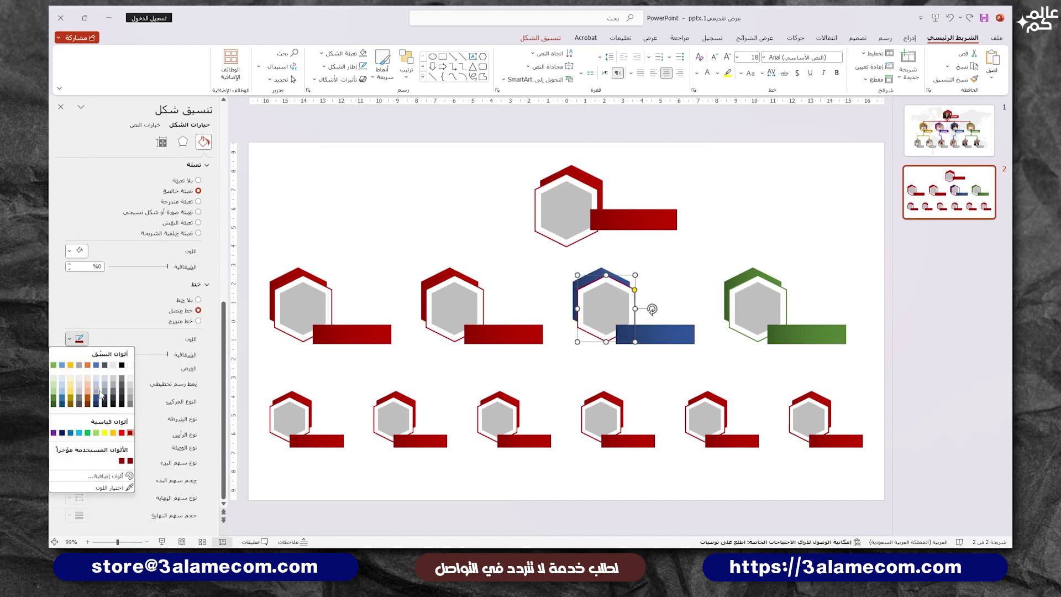
Turn the second unit's bar gradient stops and hexagon outline purple
{"action": "left_click", "coordinate": [450, 307]}
{"action": "left_click", "coordinate": [503, 334], "text": "shift"}
{"action": "left_click", "coordinate": [79, 341]}
{"action": "left_click", "coordinate": [53, 433]}
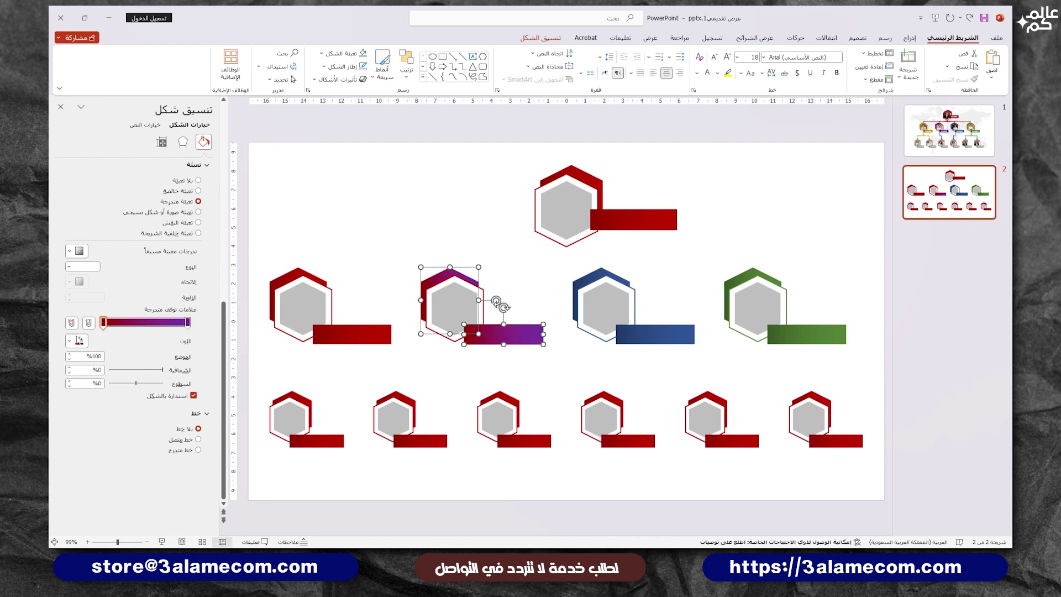
{"action": "left_click", "coordinate": [444, 283]}
{"action": "left_click", "coordinate": [79, 338]}
{"action": "left_click", "coordinate": [55, 434]}
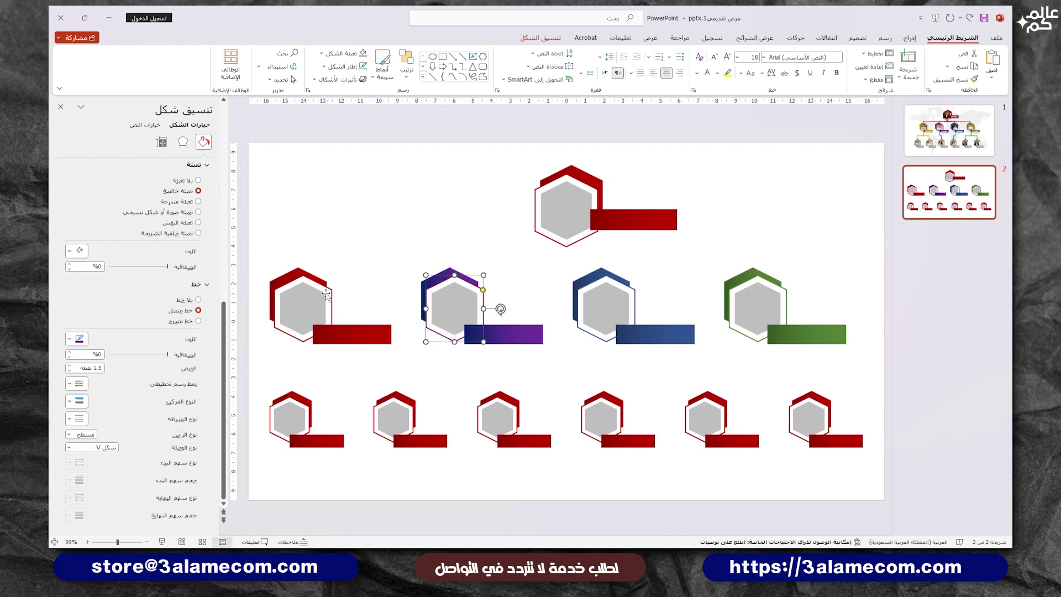
Give the first middle-row unit's bar a gold gradient
{"action": "left_click", "coordinate": [326, 294]}
{"action": "left_click", "coordinate": [352, 335], "text": "shift"}
{"action": "left_click", "coordinate": [79, 341]}
{"action": "left_click", "coordinate": [107, 398]}
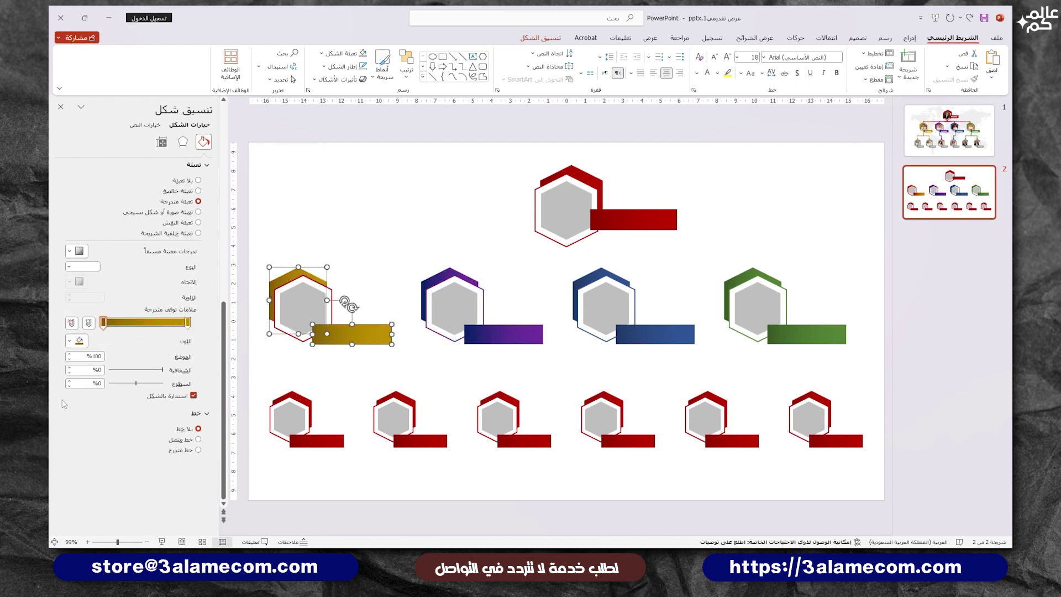
{"action": "left_click", "coordinate": [857, 442]}
{"action": "left_click", "coordinate": [824, 394], "text": "shift"}
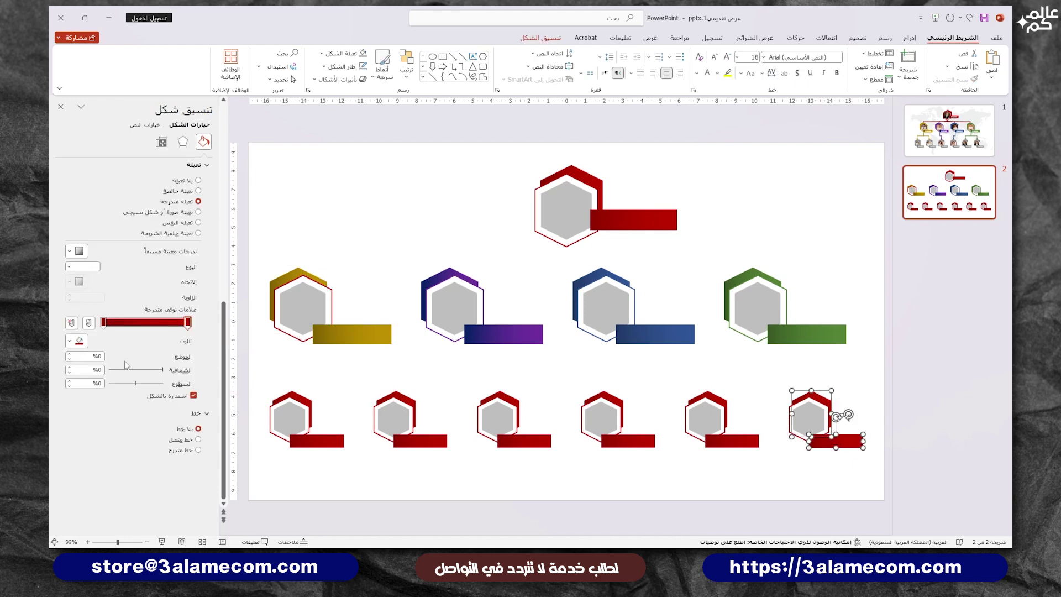
Turn the bottom-right unit's bar grey and its hexagon outline light grey
{"action": "left_click", "coordinate": [78, 340]}
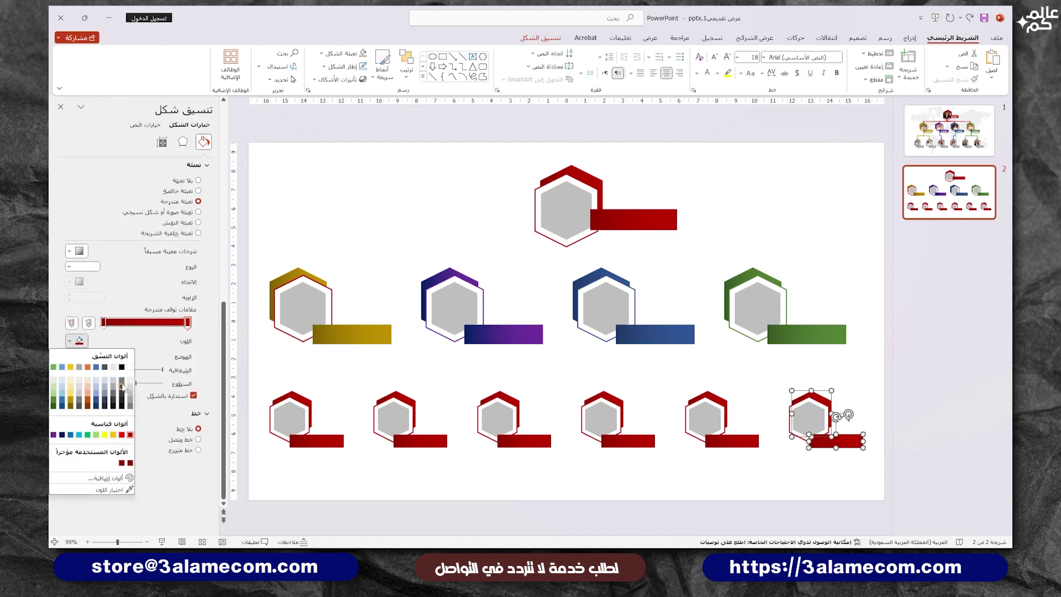
{"action": "left_click", "coordinate": [130, 408]}
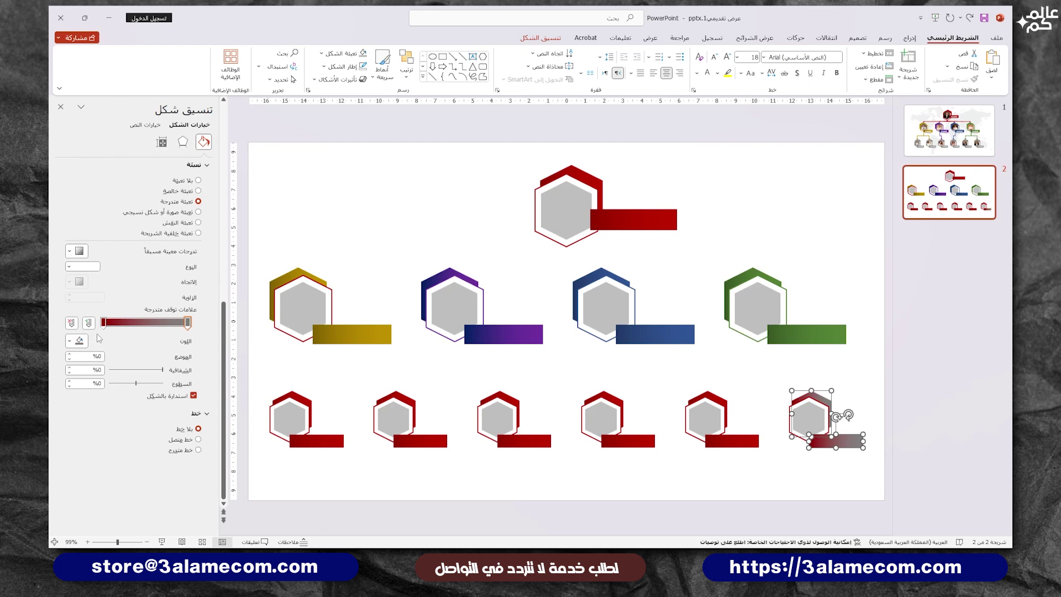
{"action": "left_click", "coordinate": [80, 339]}
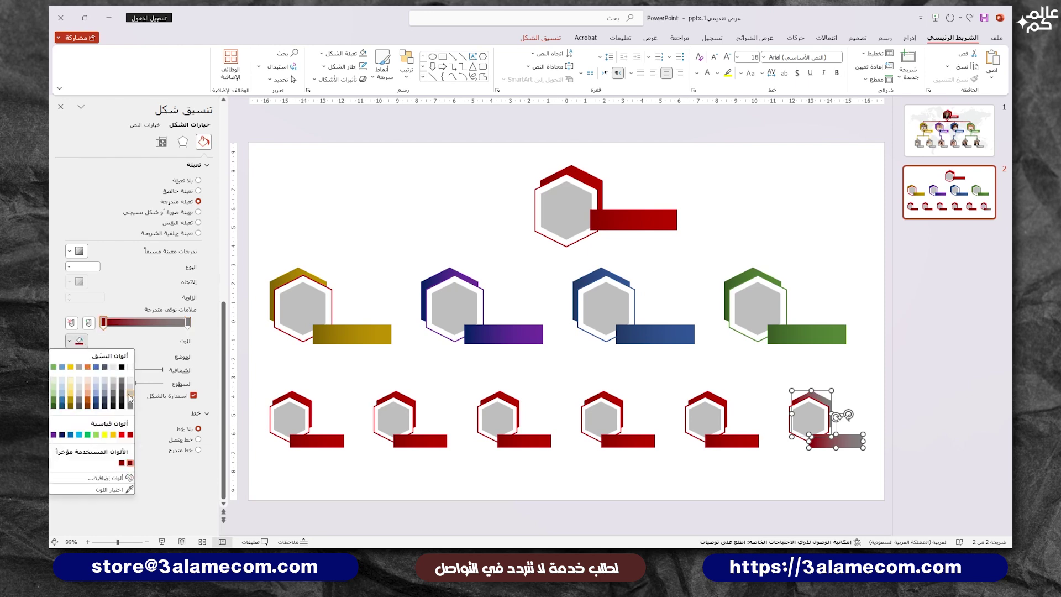
{"action": "left_click", "coordinate": [122, 382]}
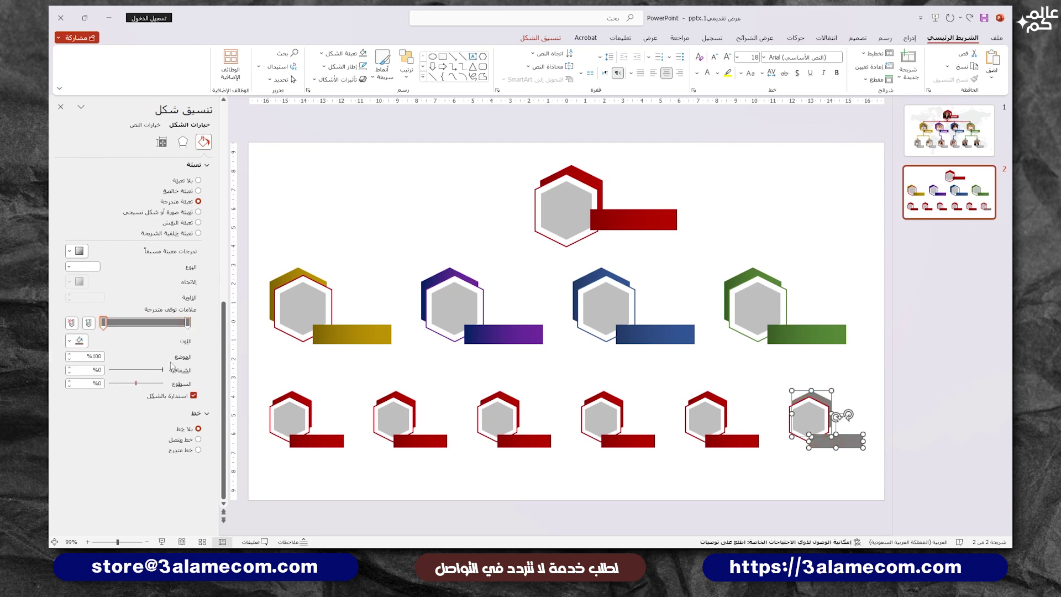
{"action": "left_click", "coordinate": [80, 340]}
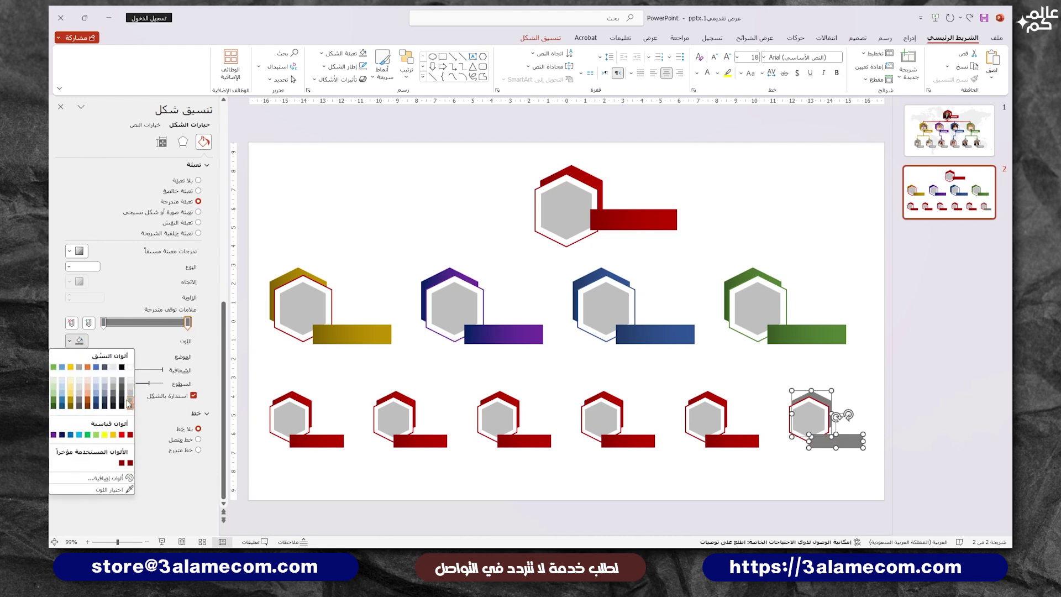
{"action": "left_click", "coordinate": [129, 404]}
{"action": "left_click", "coordinate": [80, 340]}
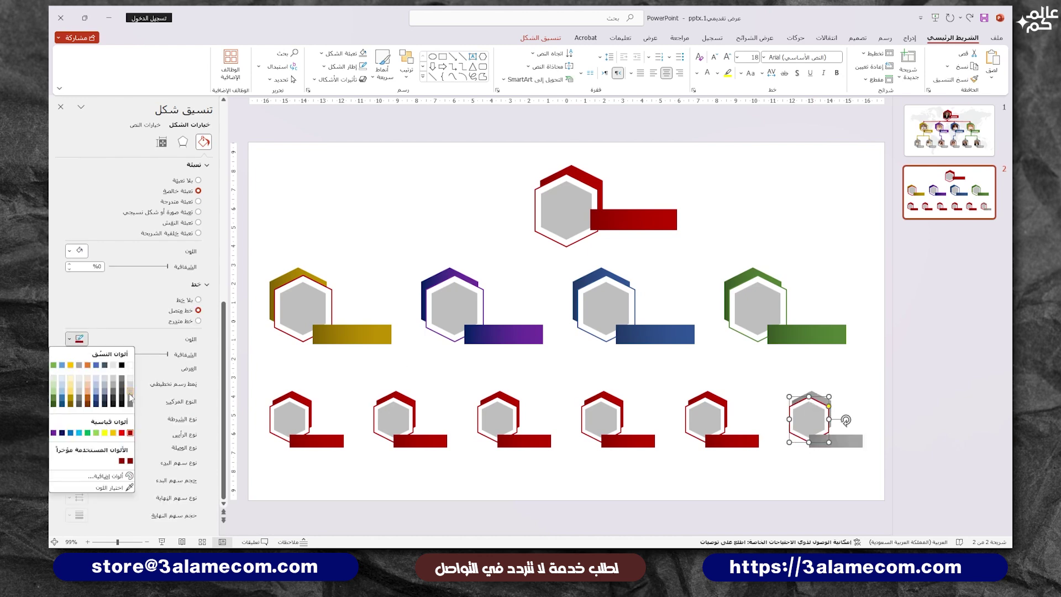
{"action": "left_click", "coordinate": [131, 397]}
{"action": "left_click", "coordinate": [714, 399]}
Set both gradient stops of the remaining bottom-row bars to grey
{"action": "left_click", "coordinate": [733, 441], "text": "shift"}
{"action": "left_click", "coordinate": [602, 409], "text": "shift"}
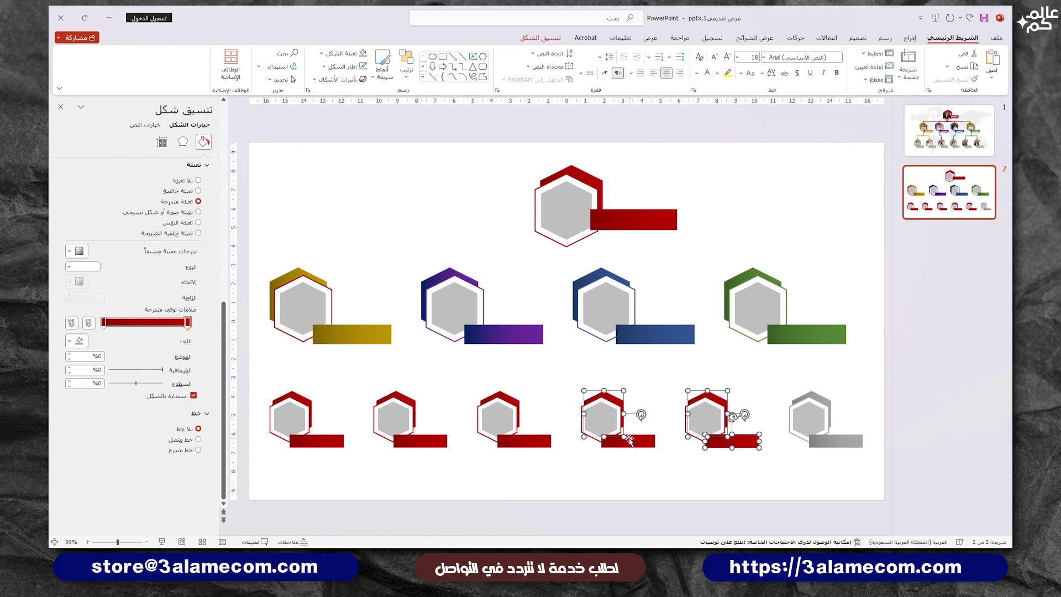
{"action": "left_click", "coordinate": [629, 441], "text": "shift"}
{"action": "left_click", "coordinate": [498, 409], "text": "shift"}
{"action": "left_click", "coordinate": [524, 441], "text": "shift"}
{"action": "left_click", "coordinate": [394, 409], "text": "shift"}
{"action": "left_click", "coordinate": [422, 441], "text": "shift"}
{"action": "left_click", "coordinate": [290, 414], "text": "shift"}
{"action": "left_click", "coordinate": [318, 441], "text": "shift"}
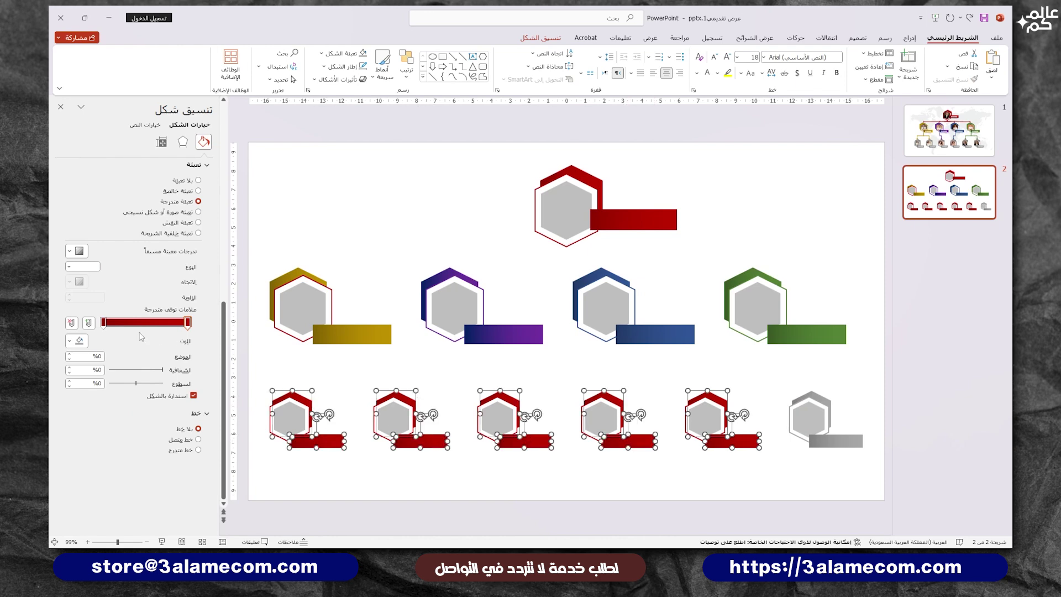
{"action": "left_click", "coordinate": [80, 341]}
{"action": "left_click", "coordinate": [131, 401]}
{"action": "left_click", "coordinate": [103, 322]}
{"action": "left_click", "coordinate": [80, 341]}
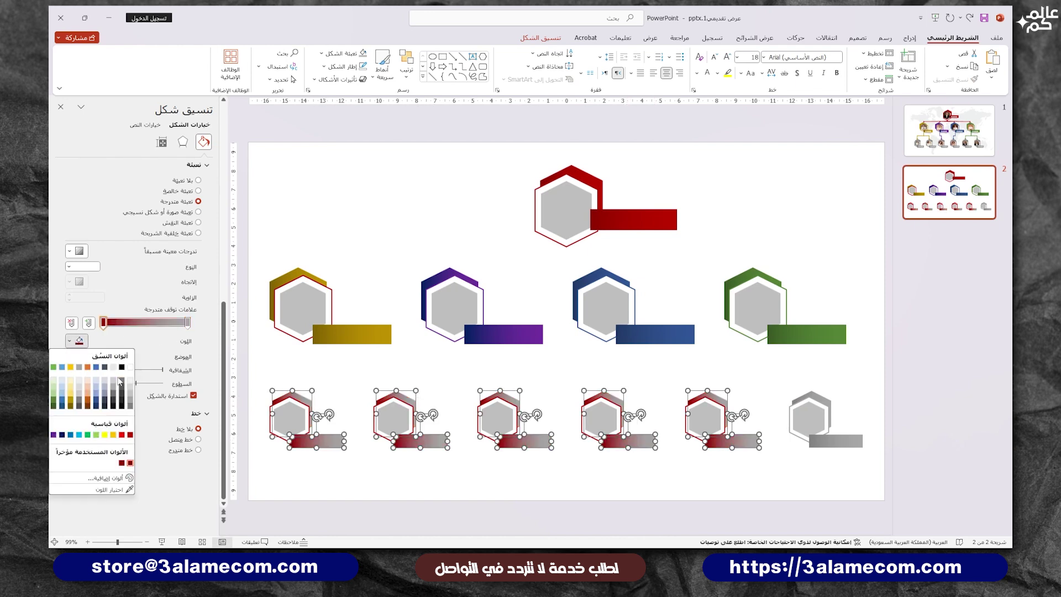
Give the other five bottom-row hexagons light grey outlines
{"action": "left_click", "coordinate": [115, 385]}
{"action": "left_click", "coordinate": [284, 410]}
{"action": "left_click", "coordinate": [391, 409], "text": "shift"}
{"action": "left_click", "coordinate": [495, 406], "text": "shift"}
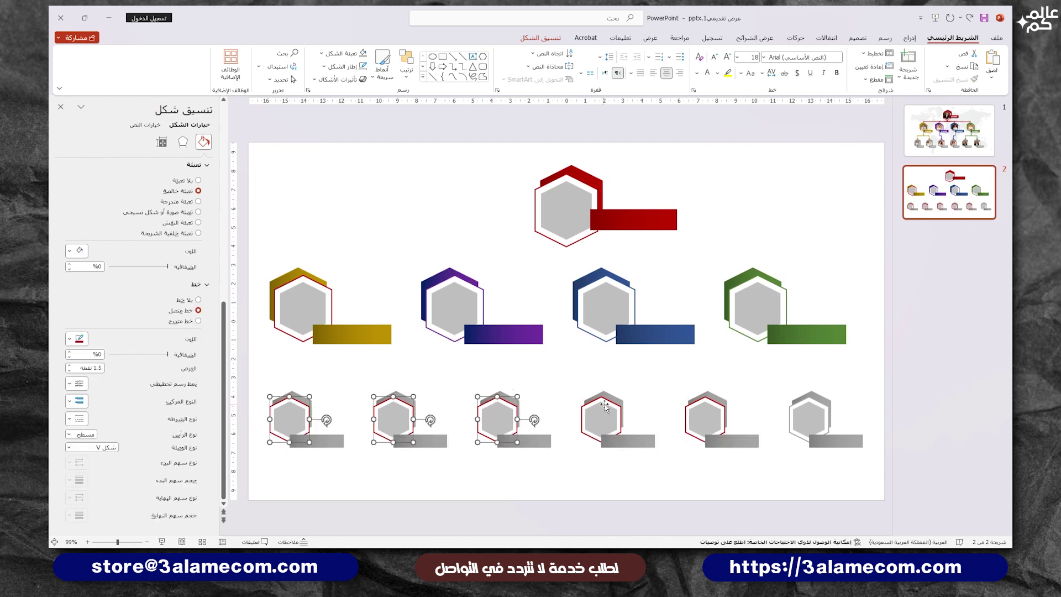
{"action": "left_click", "coordinate": [602, 403], "text": "shift"}
{"action": "left_click", "coordinate": [710, 404], "text": "shift"}
{"action": "left_click", "coordinate": [79, 339]}
{"action": "left_click", "coordinate": [132, 394]}
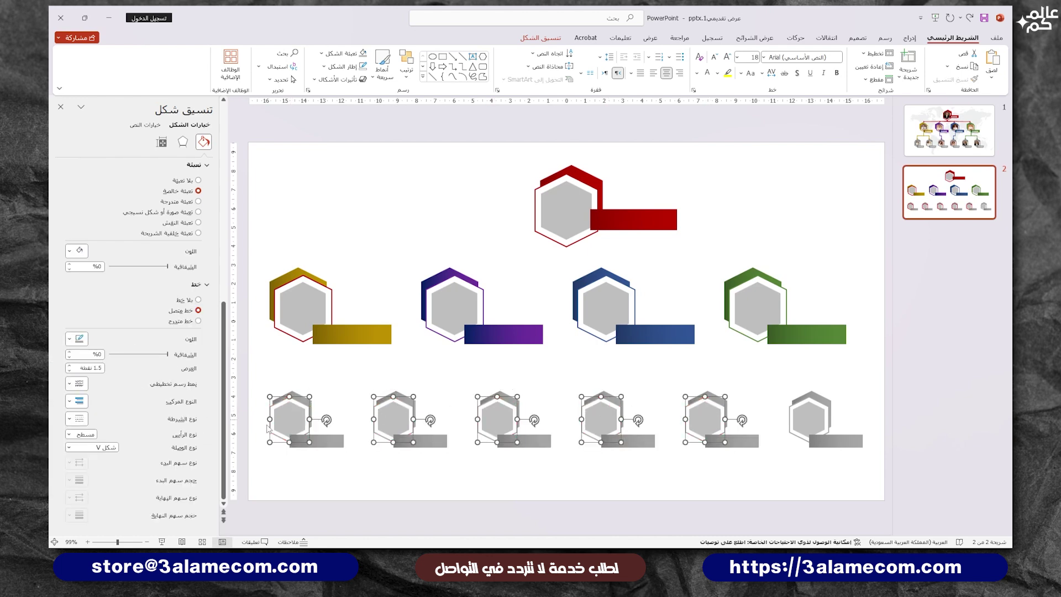
{"action": "left_click", "coordinate": [528, 460]}
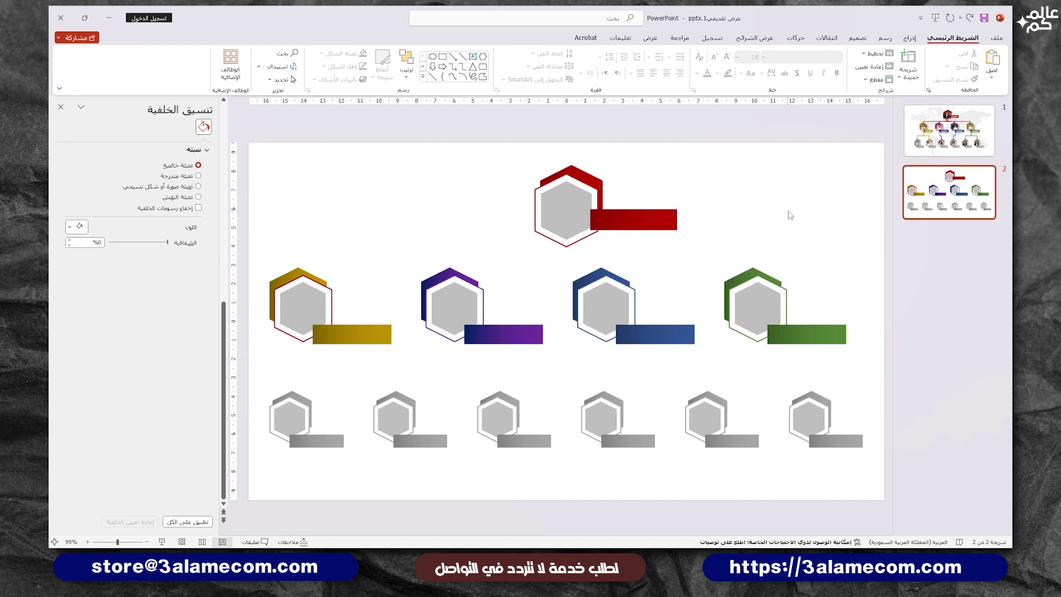
Draw elbow connectors from the red top hexagon to the four middle-row hexagons
{"action": "left_click", "coordinate": [909, 38]}
{"action": "left_click", "coordinate": [840, 78]}
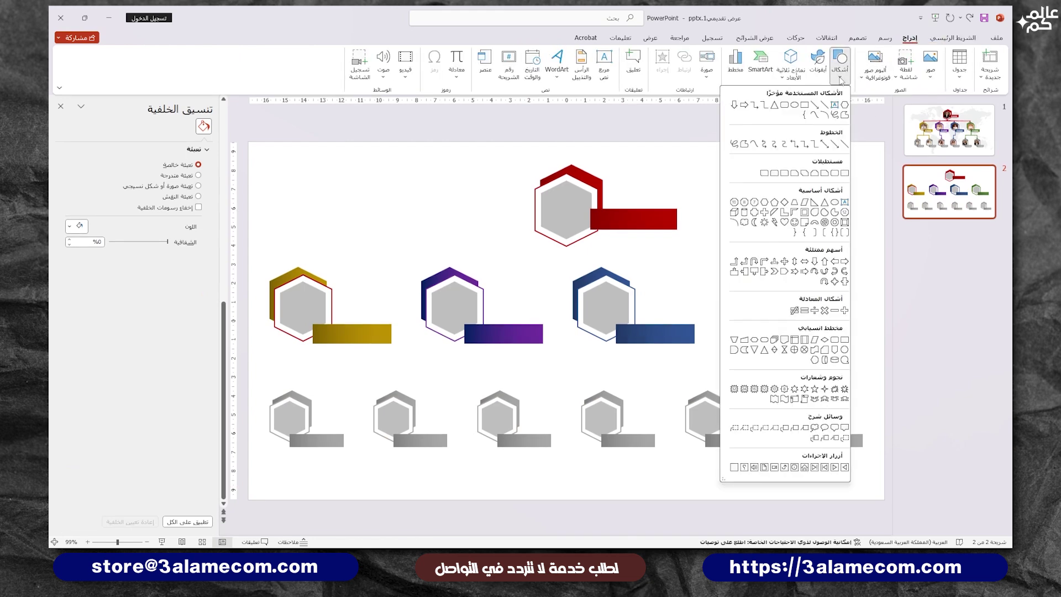
{"action": "left_click", "coordinate": [755, 105]}
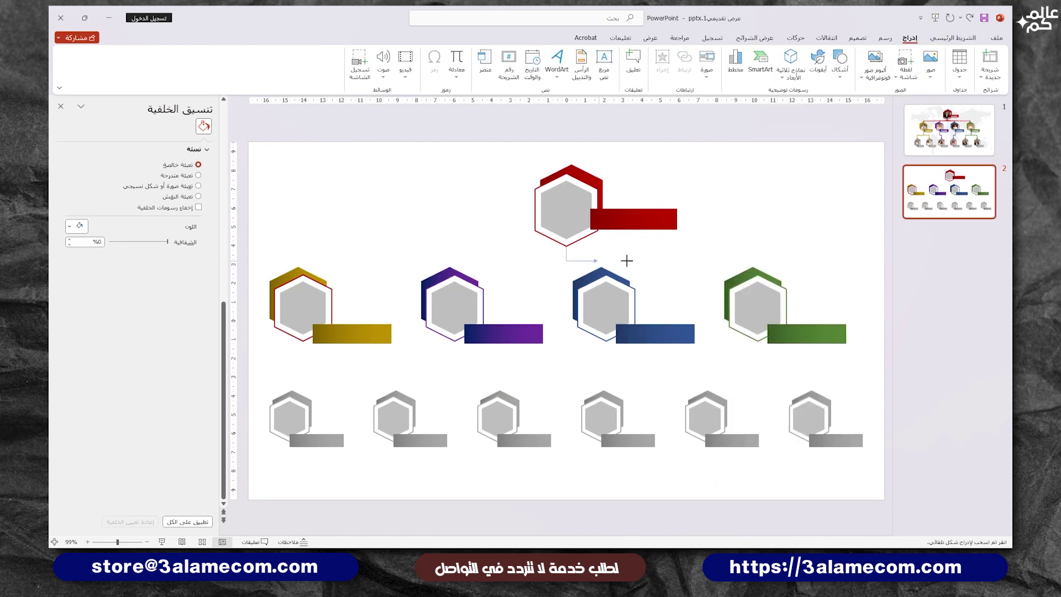
{"action": "mouse_move", "coordinate": [627, 260]}
{"action": "left_mouse_down"}
{"action": "mouse_move", "coordinate": [754, 270]}
{"action": "mouse_move", "coordinate": [716, 287]}
{"action": "mouse_move", "coordinate": [601, 268]}
{"action": "left_mouse_up"}
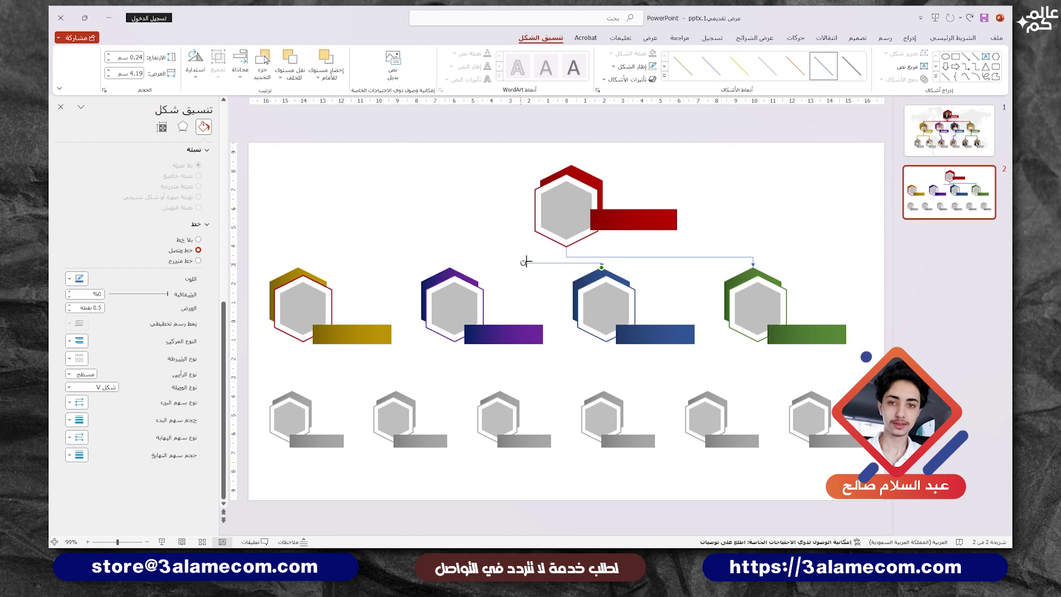
{"action": "mouse_move", "coordinate": [525, 261]}
{"action": "left_mouse_down"}
{"action": "mouse_move", "coordinate": [567, 247]}
{"action": "mouse_move", "coordinate": [450, 267]}
{"action": "left_mouse_up"}
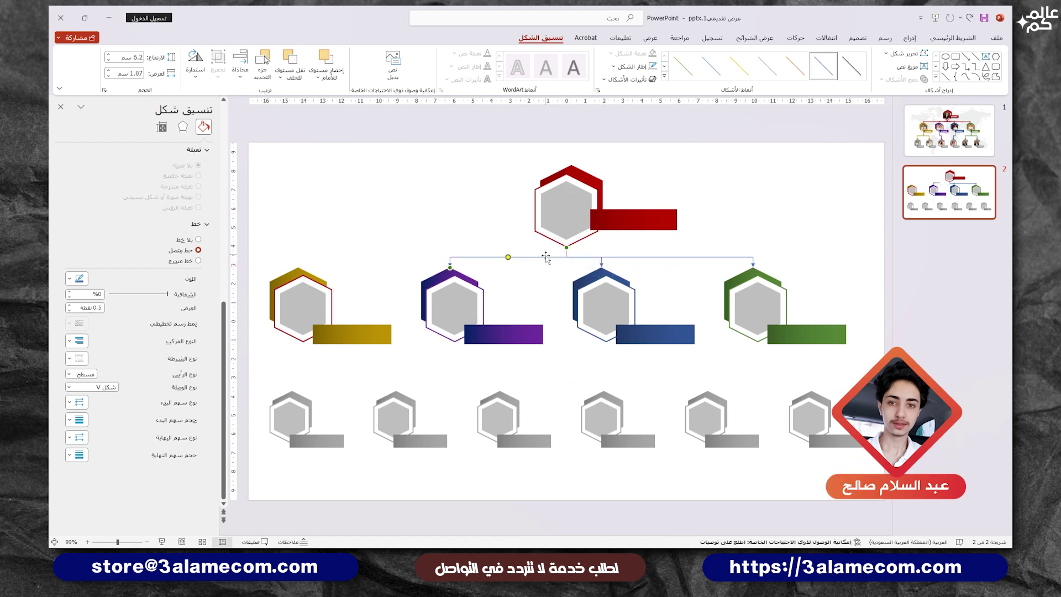
{"action": "left_click_drag", "start_coordinate": [304, 251], "coordinate": [566, 243]}
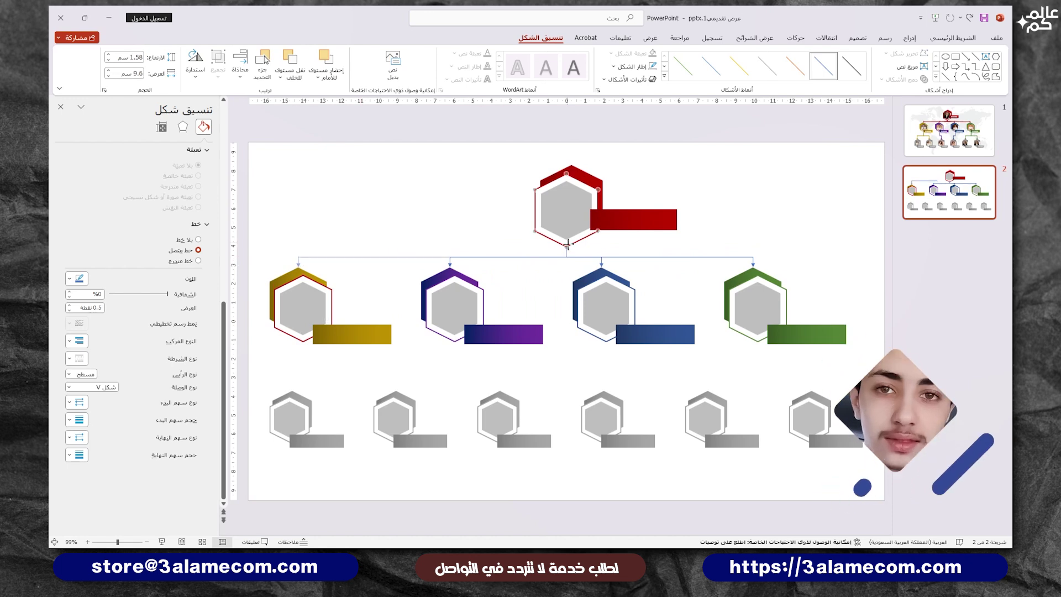
{"action": "left_click", "coordinate": [598, 253]}
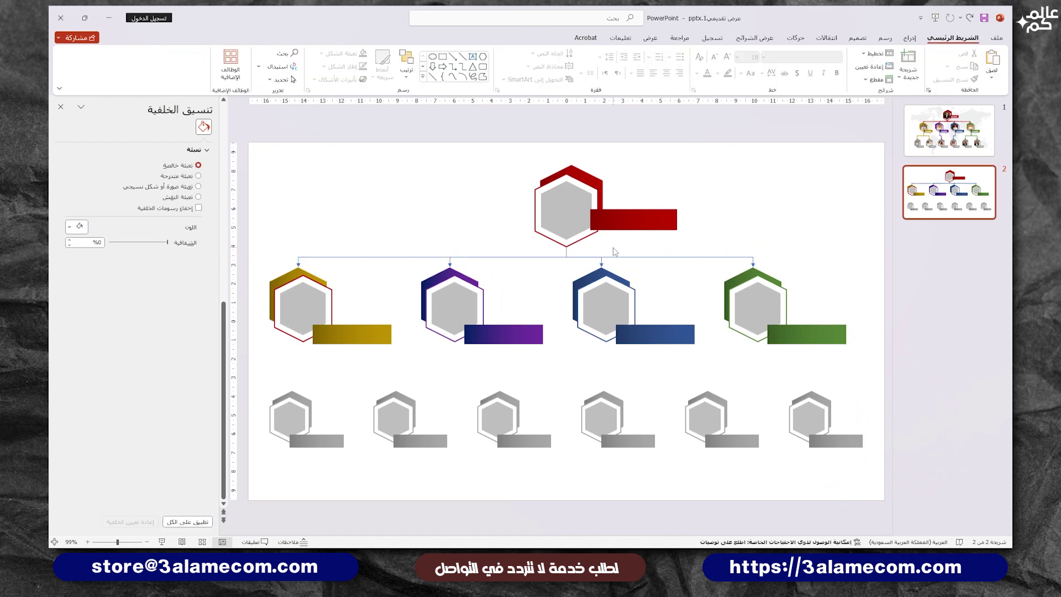
Colour all four connectors dark red
{"action": "left_click_drag", "start_coordinate": [277, 246], "coordinate": [806, 291]}
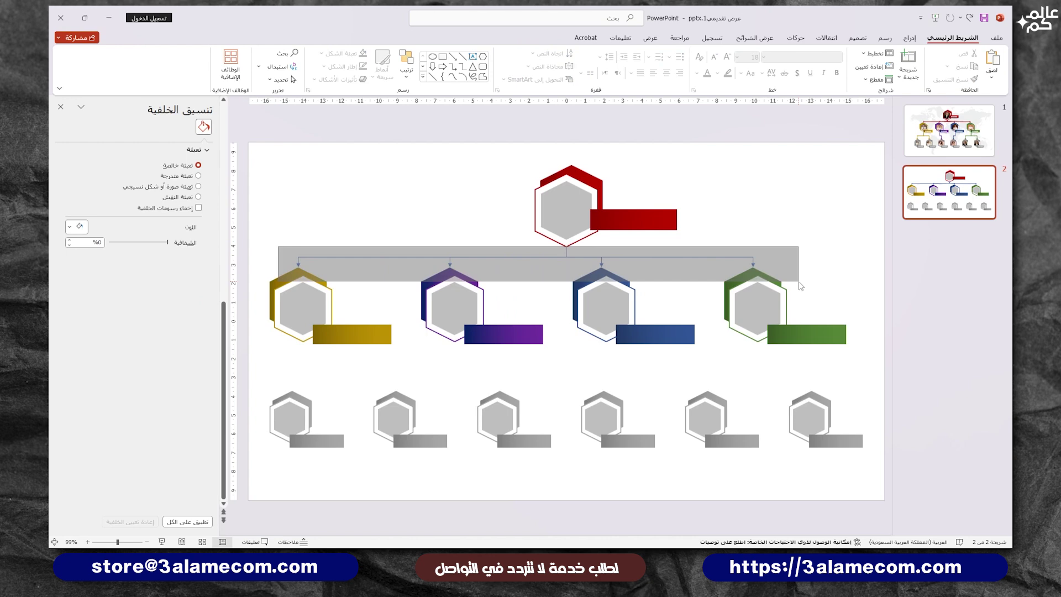
{"action": "left_click_drag", "start_coordinate": [561, 258], "coordinate": [567, 272]}
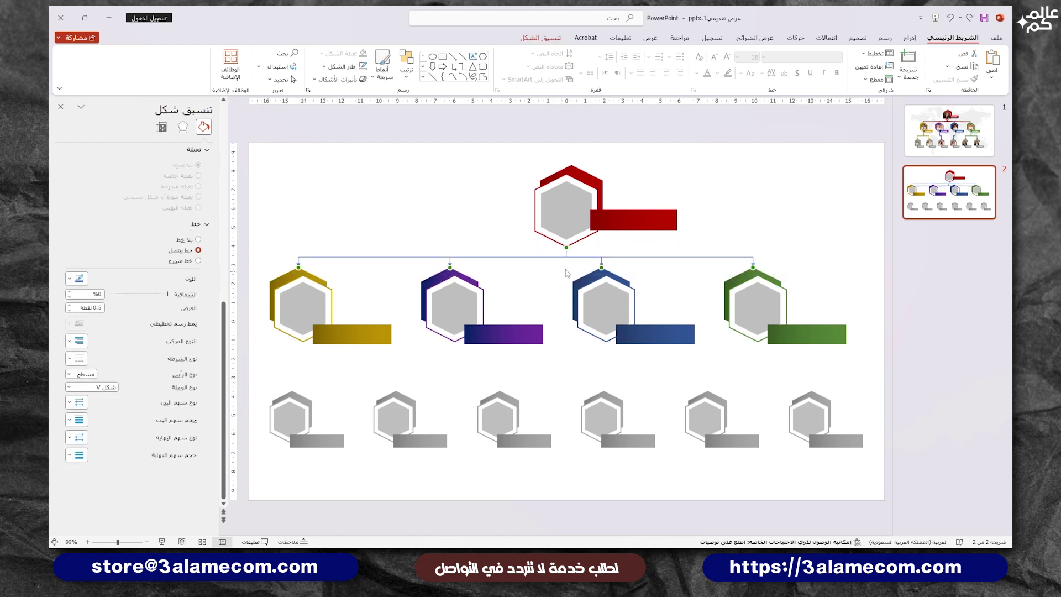
{"action": "left_click", "coordinate": [540, 38]}
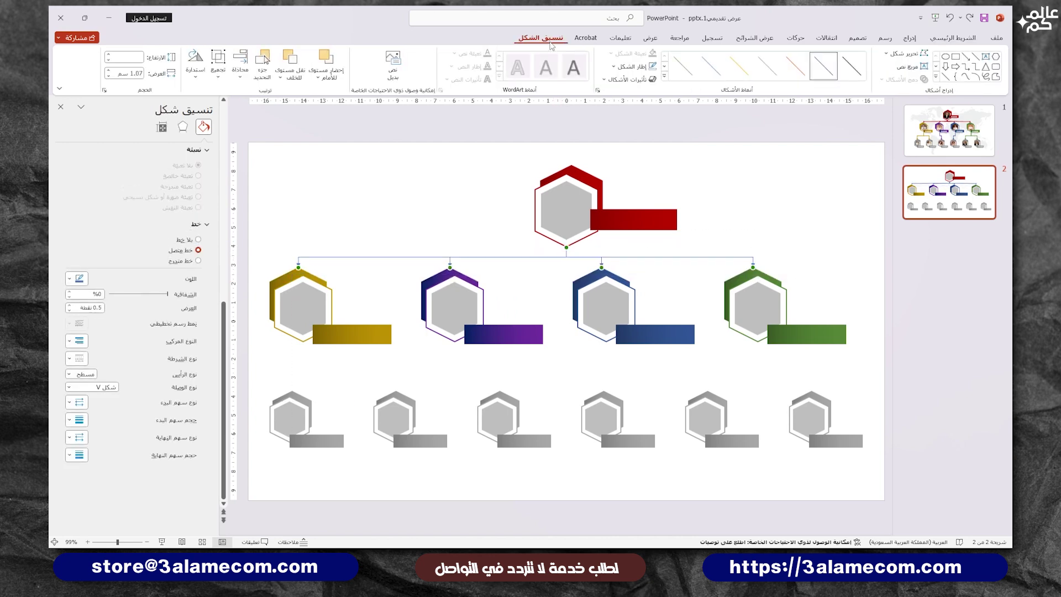
{"action": "left_click", "coordinate": [614, 67]}
{"action": "left_click", "coordinate": [652, 159]}
{"action": "left_click", "coordinate": [704, 219]}
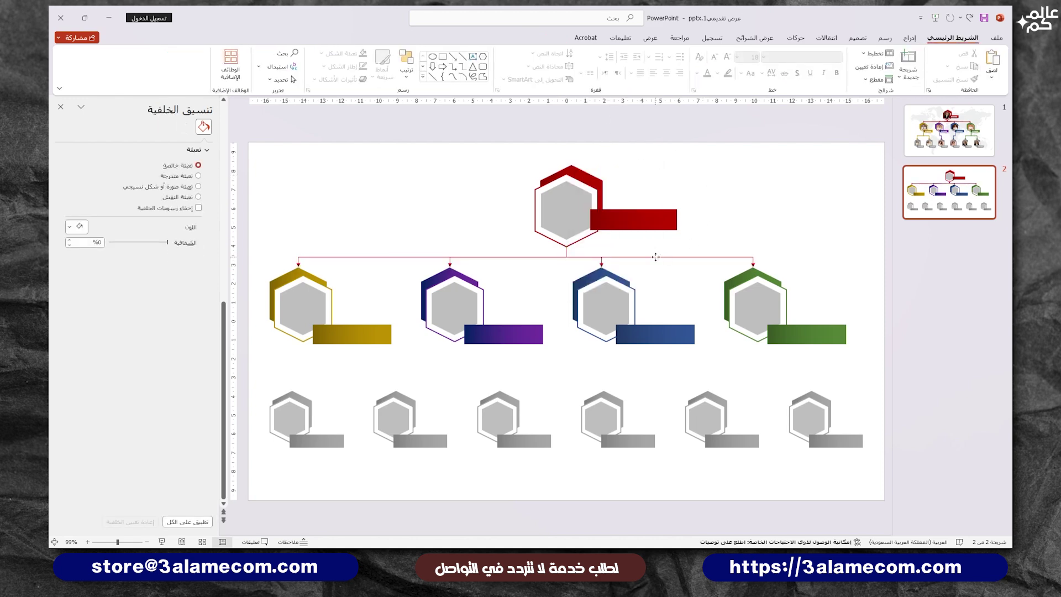
Connect the green hexagon to the two right grey hexagons with a green elbow connector
{"action": "left_click_drag", "start_coordinate": [655, 257], "coordinate": [758, 348]}
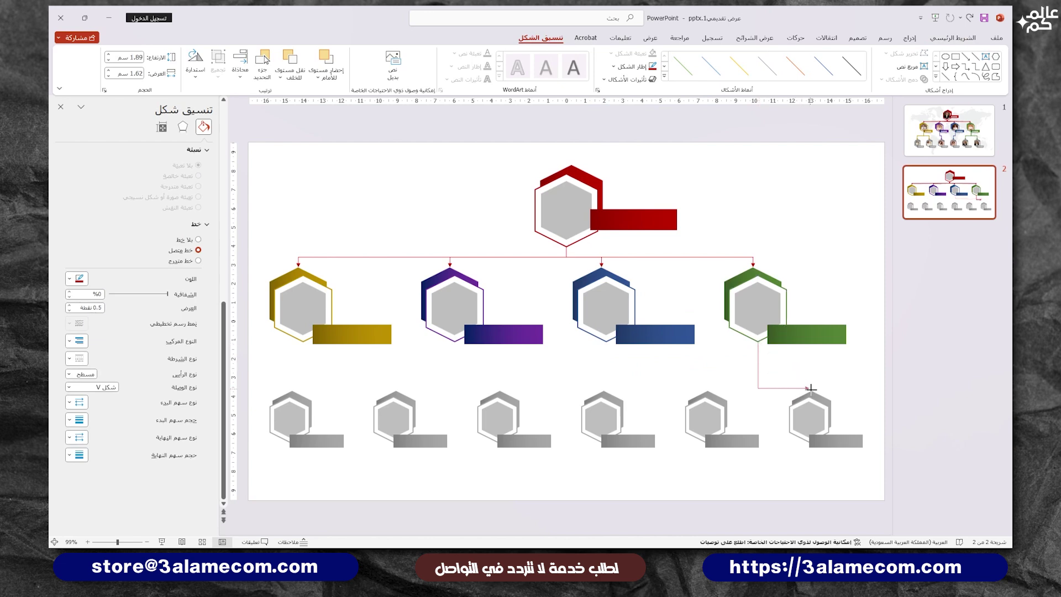
{"action": "mouse_move", "coordinate": [811, 389]}
{"action": "left_mouse_down"}
{"action": "mouse_move", "coordinate": [738, 368]}
{"action": "mouse_move", "coordinate": [752, 340]}
{"action": "left_mouse_up"}
{"action": "left_click_drag", "start_coordinate": [783, 401], "coordinate": [718, 392]}
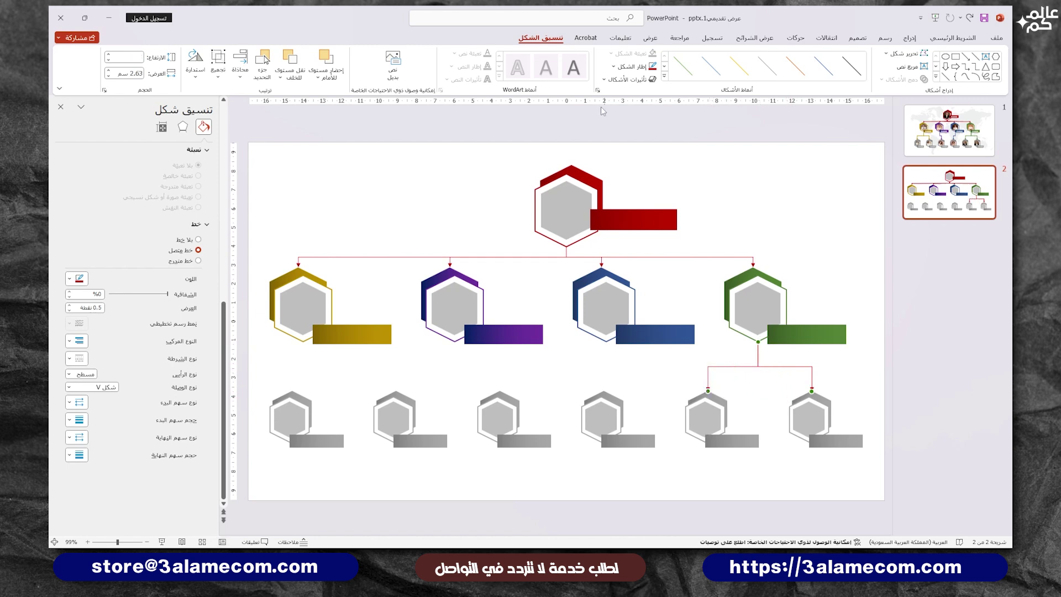
{"action": "left_click", "coordinate": [633, 67]}
{"action": "left_click", "coordinate": [624, 148]}
{"action": "left_click", "coordinate": [725, 387]}
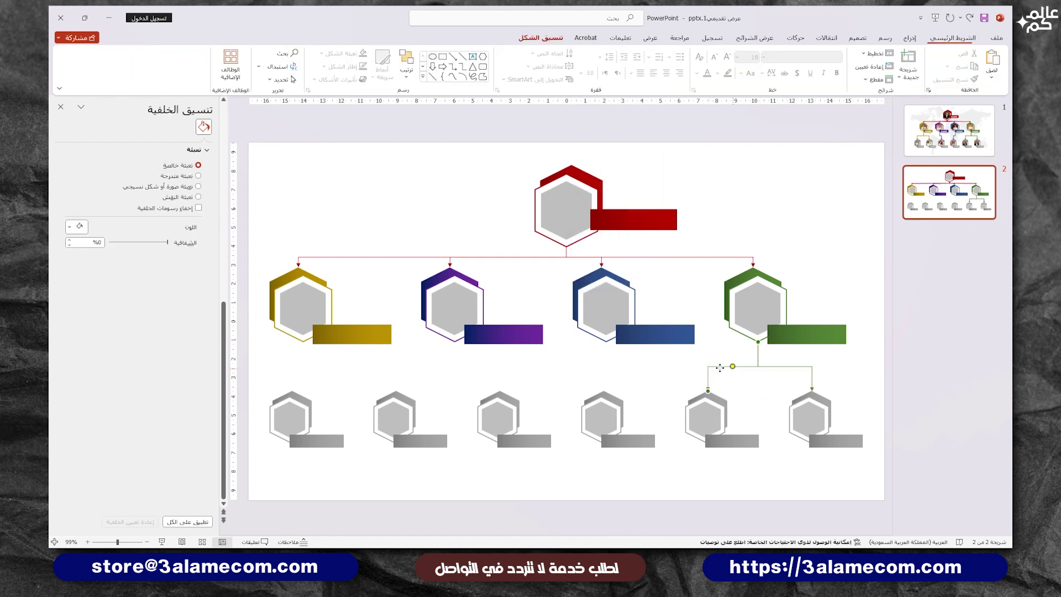
Copy connectors under the blue and purple hexagons, coloured blue and purple respectively
{"action": "mouse_move", "coordinate": [743, 366]}
{"action": "left_mouse_down"}
{"action": "mouse_move", "coordinate": [578, 371]}
{"action": "mouse_move", "coordinate": [607, 342]}
{"action": "left_mouse_up"}
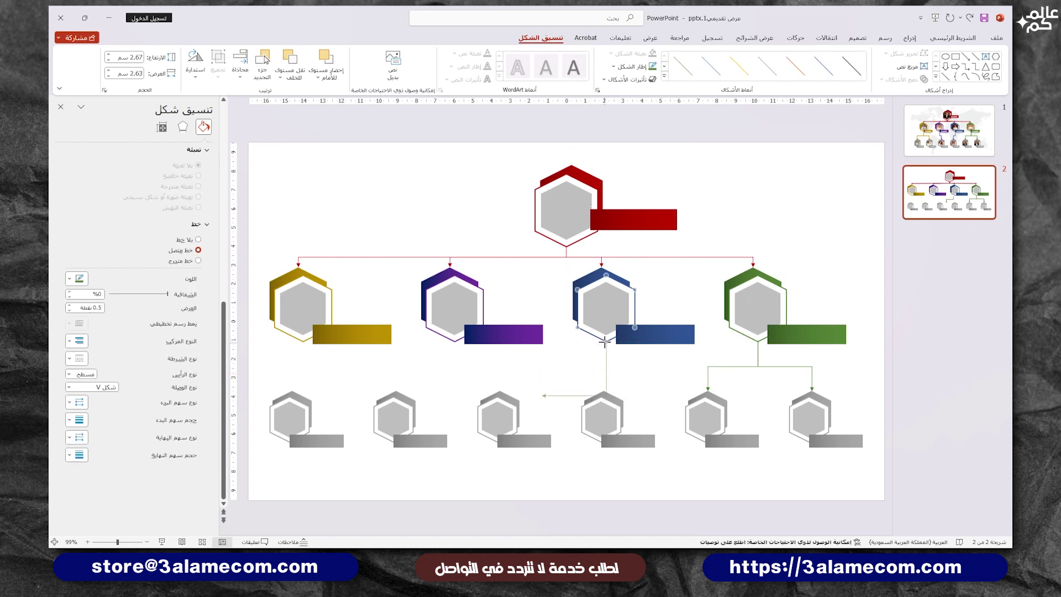
{"action": "left_click_drag", "start_coordinate": [542, 395], "coordinate": [588, 390]}
{"action": "left_click", "coordinate": [633, 66]}
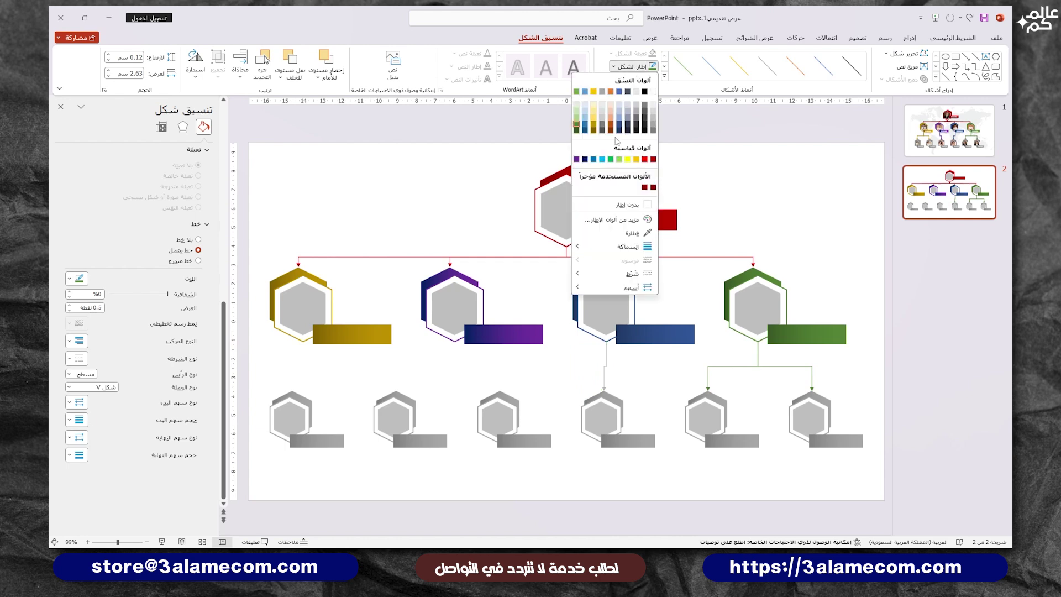
{"action": "left_click", "coordinate": [620, 130]}
{"action": "mouse_move", "coordinate": [602, 377]}
{"action": "left_mouse_down"}
{"action": "mouse_move", "coordinate": [426, 377]}
{"action": "mouse_move", "coordinate": [500, 390]}
{"action": "left_mouse_up"}
{"action": "left_click", "coordinate": [613, 67]}
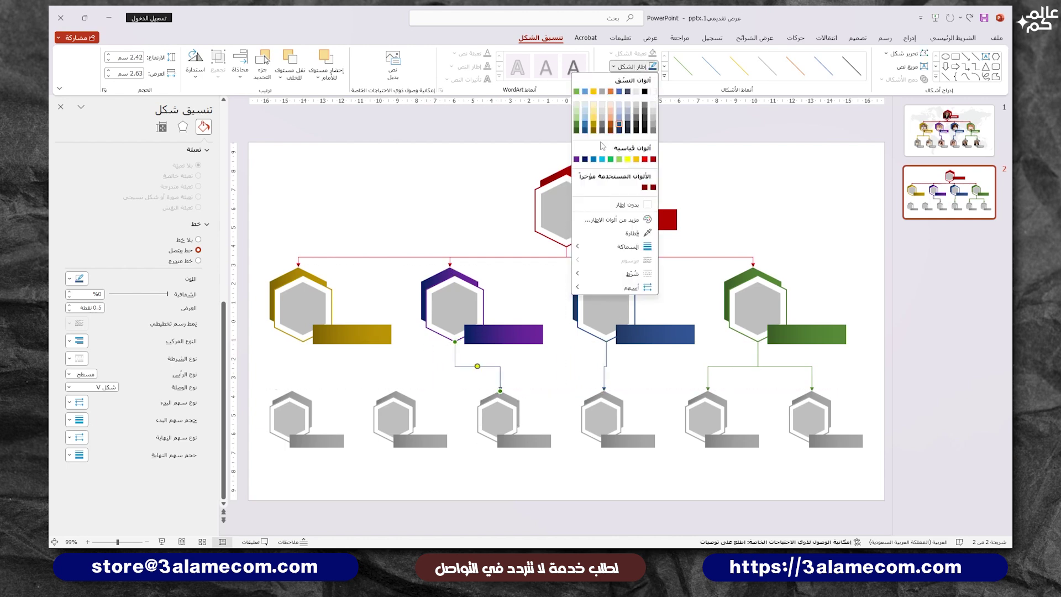
{"action": "left_click", "coordinate": [584, 161]}
Attach a dark gold connector from the gold hexagon to its two grey hexagons
{"action": "left_click_drag", "start_coordinate": [338, 379], "coordinate": [299, 341]}
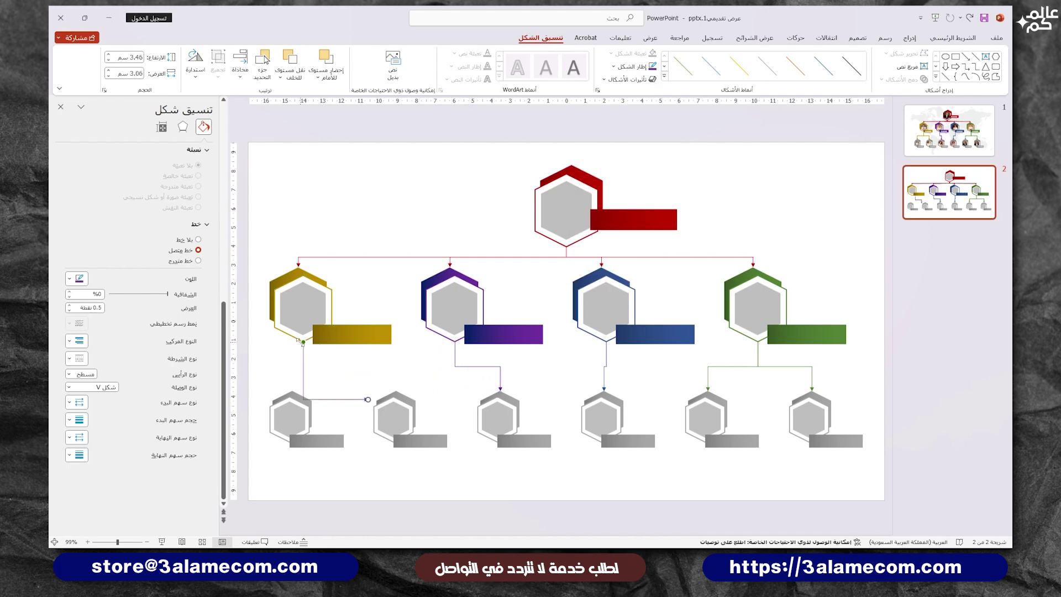
{"action": "left_click_drag", "start_coordinate": [367, 399], "coordinate": [374, 410]}
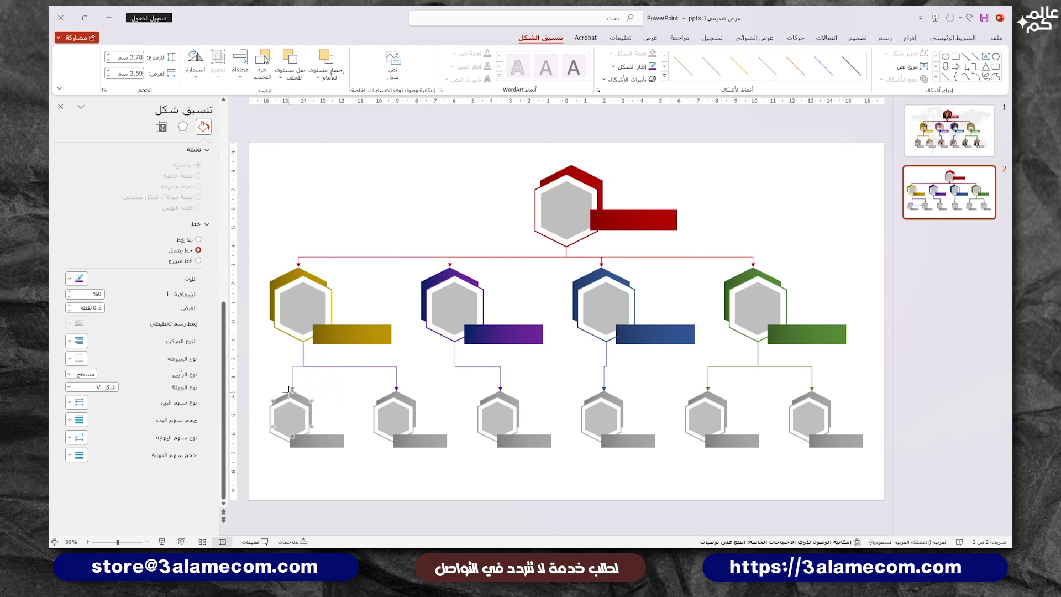
{"action": "left_click", "coordinate": [614, 67]}
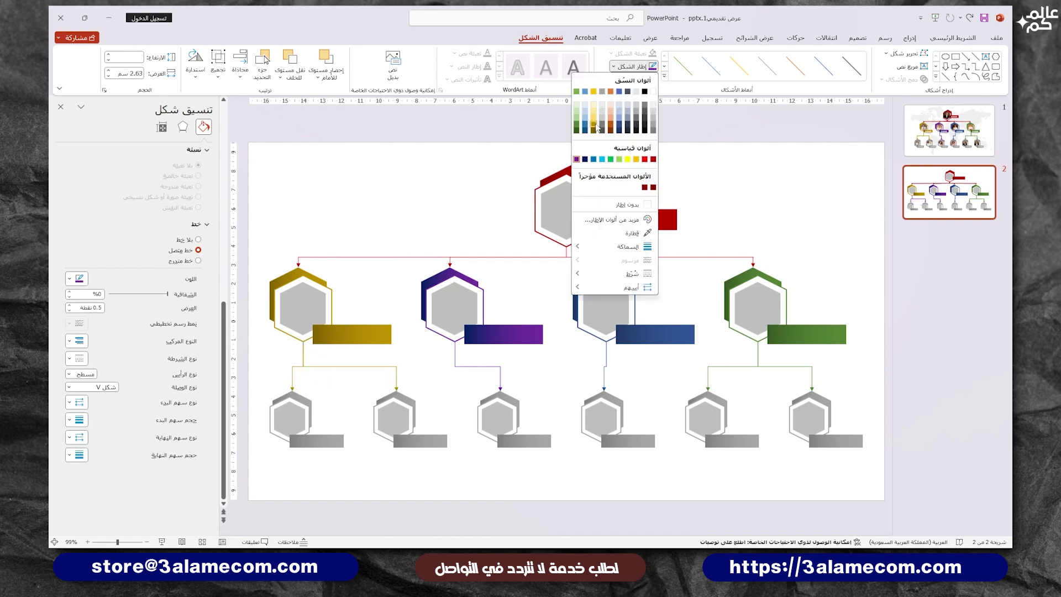
{"action": "left_click", "coordinate": [594, 128]}
{"action": "left_click", "coordinate": [696, 287]}
{"action": "left_click", "coordinate": [557, 200]}
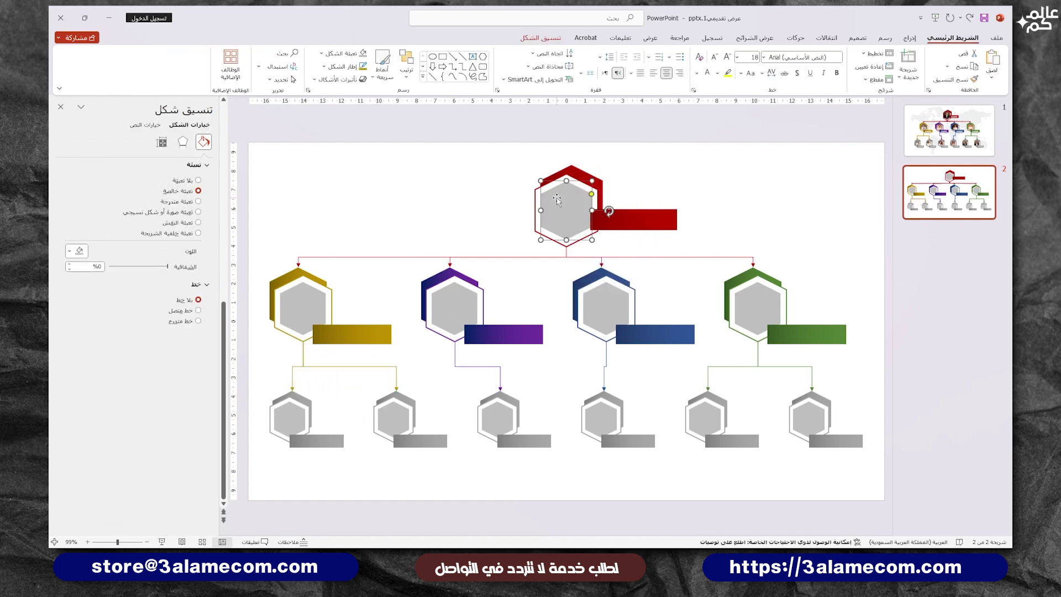
Fill the top inner hexagon with the businessman photo from file, kept upright
{"action": "left_click", "coordinate": [167, 214]}
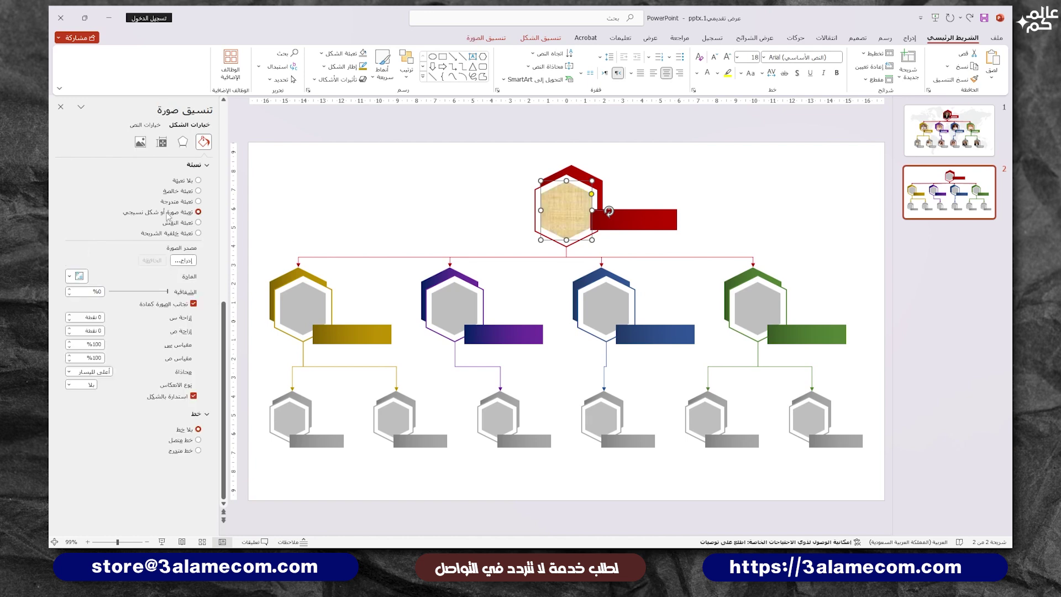
{"action": "left_click", "coordinate": [182, 260]}
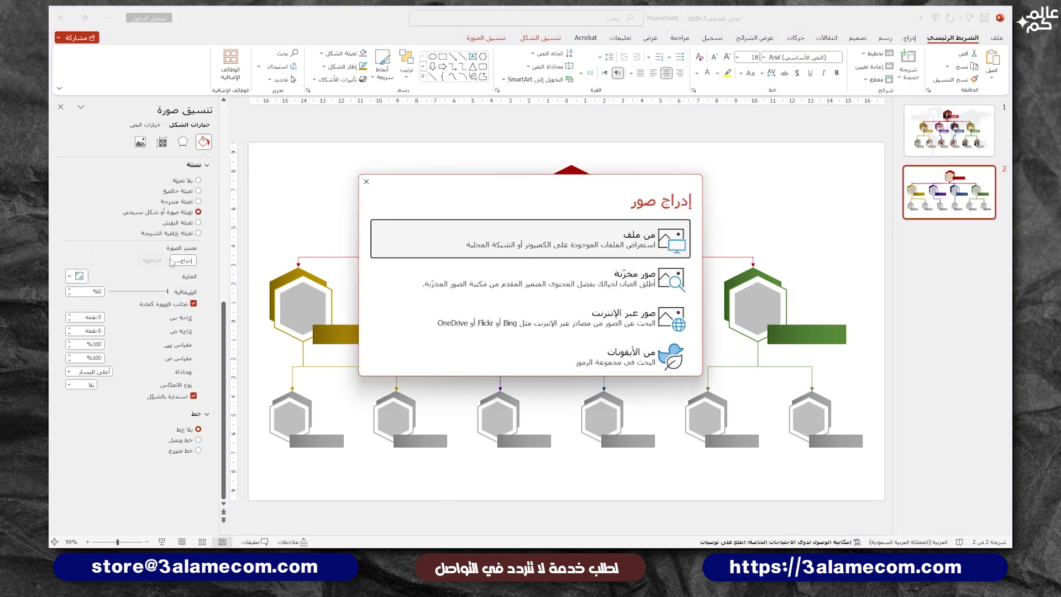
{"action": "left_click", "coordinate": [645, 247]}
{"action": "left_click", "coordinate": [970, 269]}
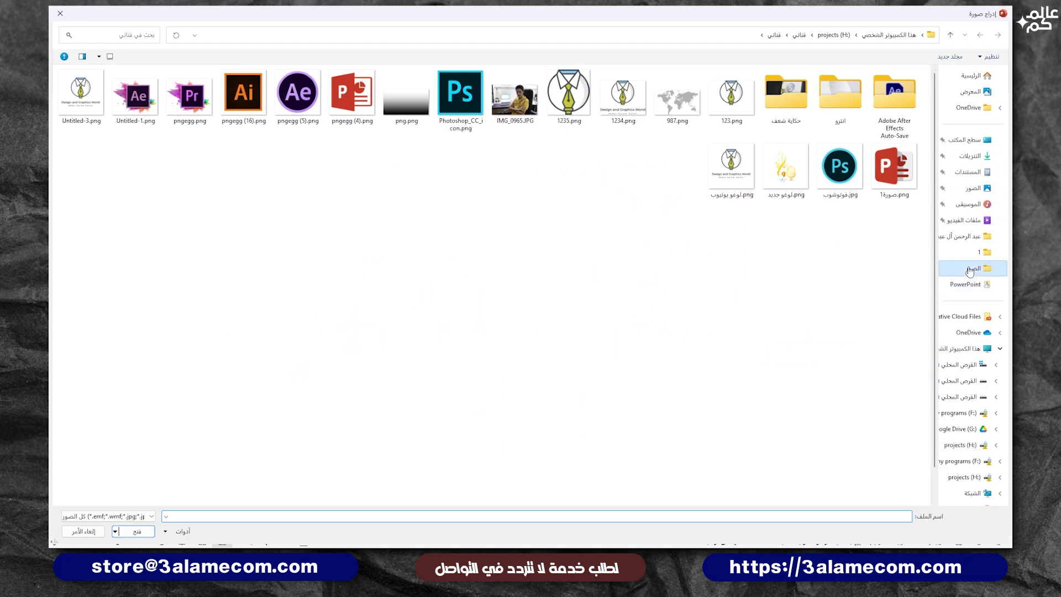
{"action": "double_click", "coordinate": [893, 95]}
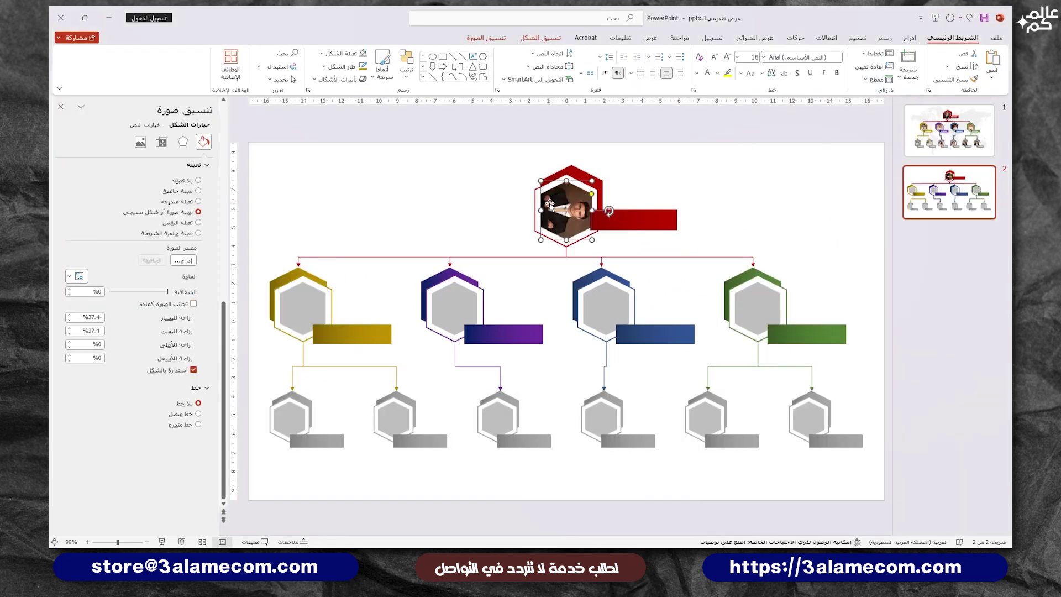
{"action": "left_click", "coordinate": [186, 371]}
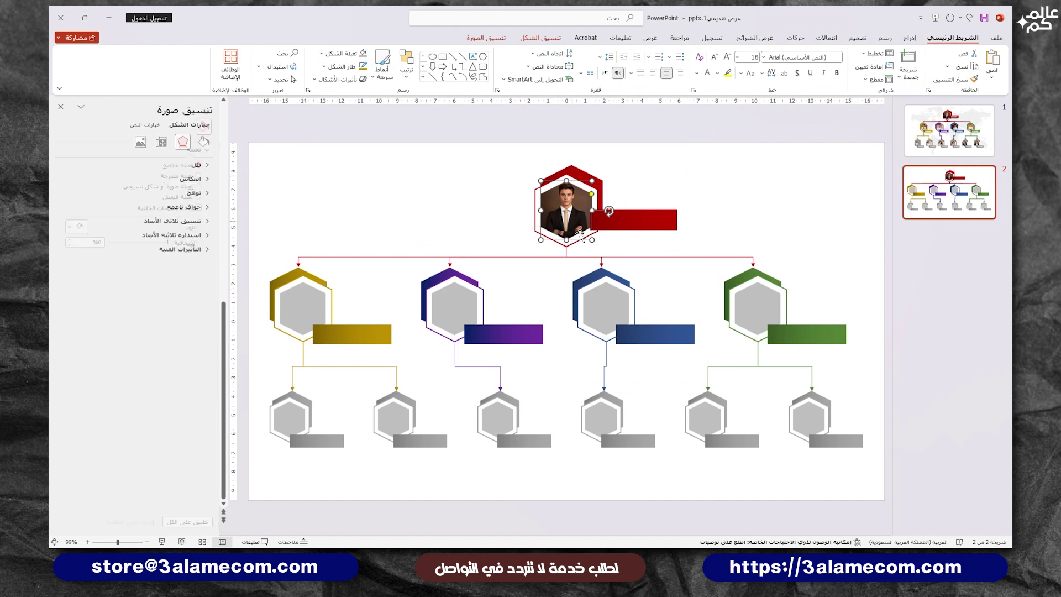
Fill all ten middle and bottom hexagons with the man's photo, untiled so it sits upright
{"action": "left_click", "coordinate": [757, 308]}
{"action": "left_click", "coordinate": [616, 303], "text": "shift"}
{"action": "left_click", "coordinate": [454, 303], "text": "shift"}
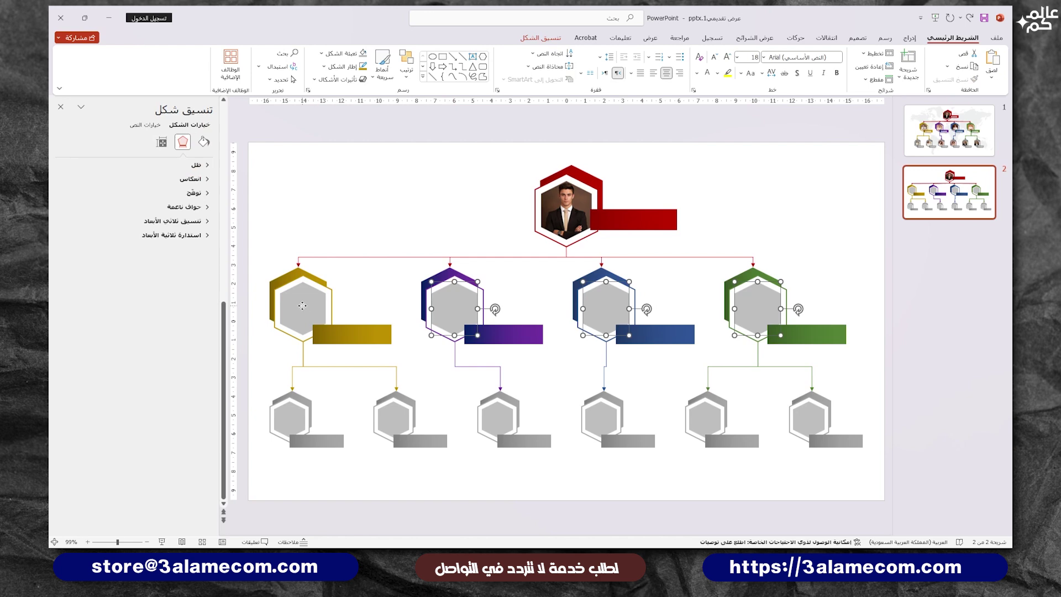
{"action": "left_click", "coordinate": [301, 305], "text": "shift"}
{"action": "left_click", "coordinate": [291, 414], "text": "shift"}
{"action": "left_click", "coordinate": [394, 418], "text": "shift"}
{"action": "left_click", "coordinate": [495, 419], "text": "shift"}
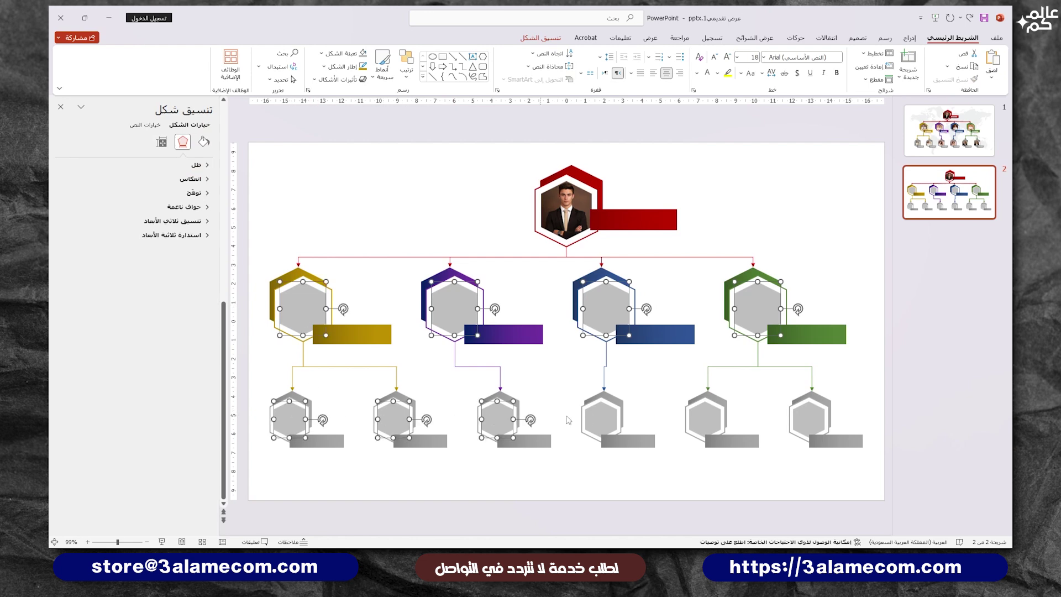
{"action": "left_click", "coordinate": [599, 417], "text": "shift"}
{"action": "left_click", "coordinate": [702, 417], "text": "shift"}
{"action": "left_click", "coordinate": [797, 416], "text": "shift"}
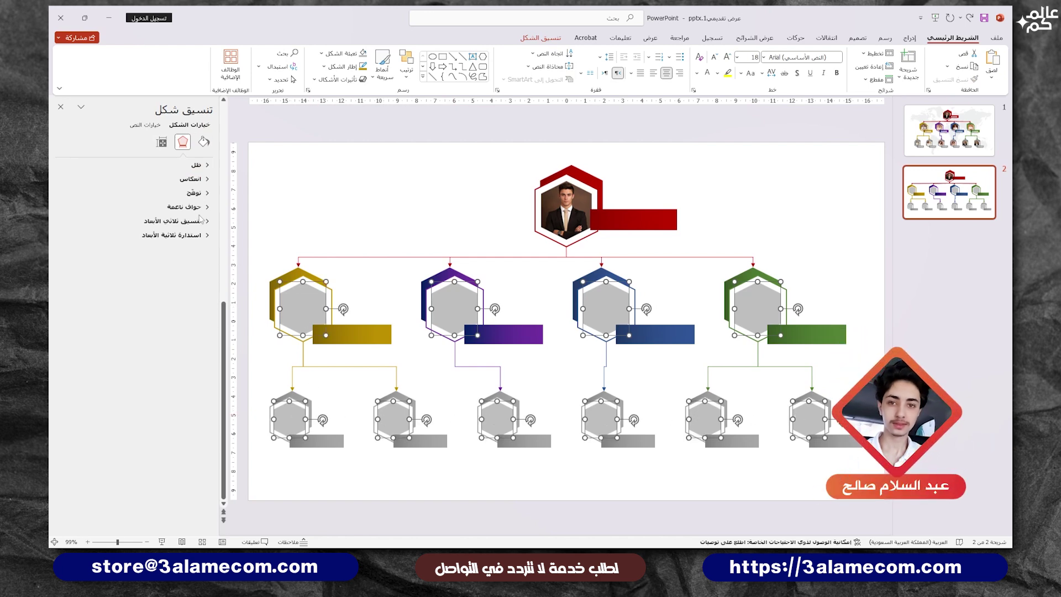
{"action": "left_click", "coordinate": [204, 141]}
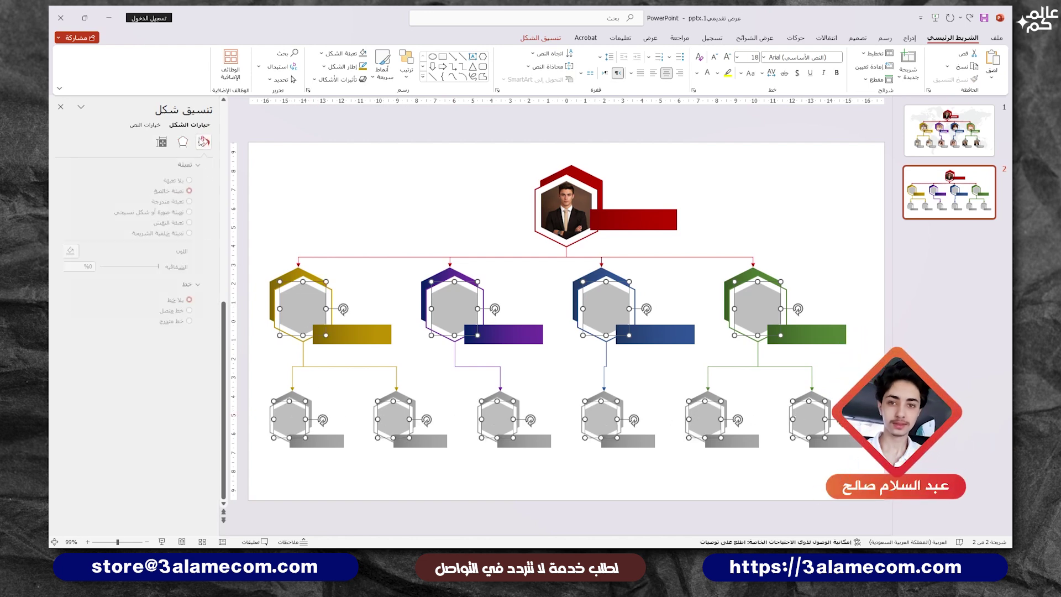
{"action": "left_click", "coordinate": [176, 212]}
{"action": "left_click", "coordinate": [194, 370]}
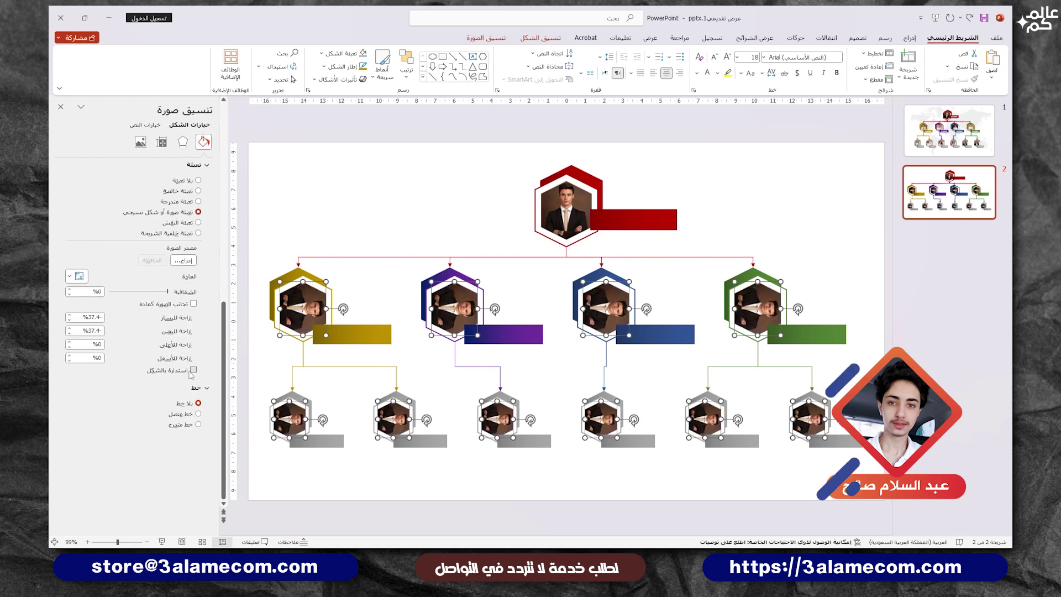
Start replacing the green hexagon's photo with a different picture file from the computer
{"action": "left_click", "coordinate": [735, 298]}
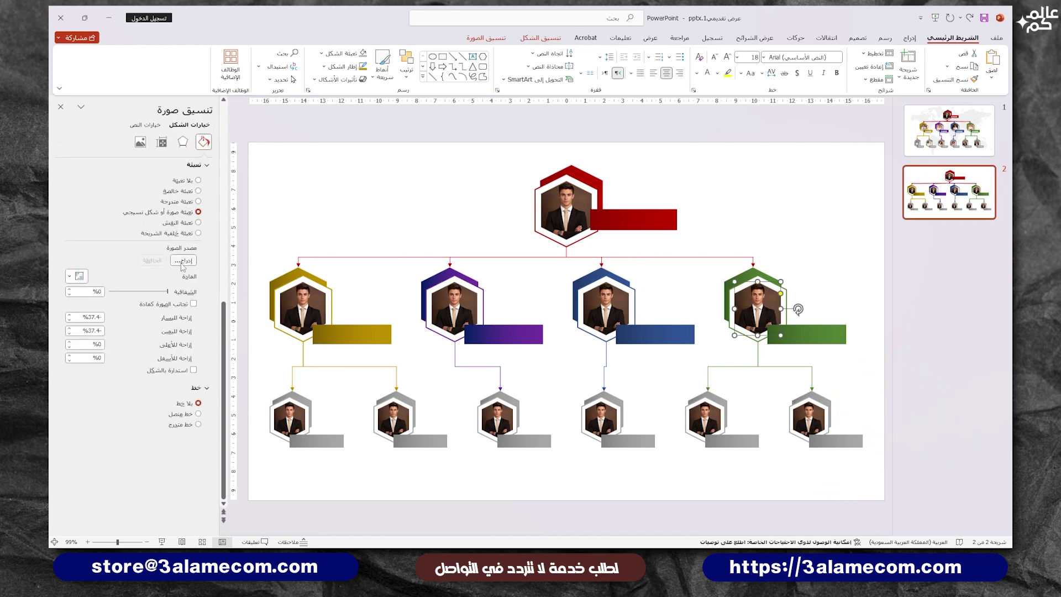
{"action": "left_click", "coordinate": [183, 260]}
{"action": "left_click", "coordinate": [635, 240]}
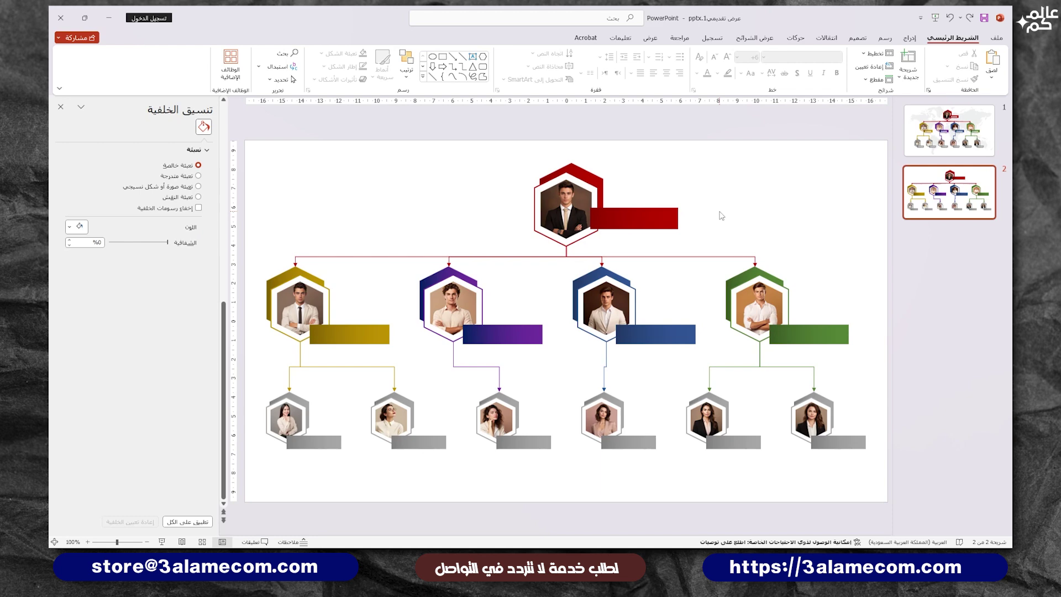
Paste the HEADLINE text box onto the top red bar, widened, at font size 20
{"action": "key", "text": "ctrl+v"}
{"action": "scroll", "coordinate": [635, 232], "scroll_direction": "up", "scroll_amount": 10}
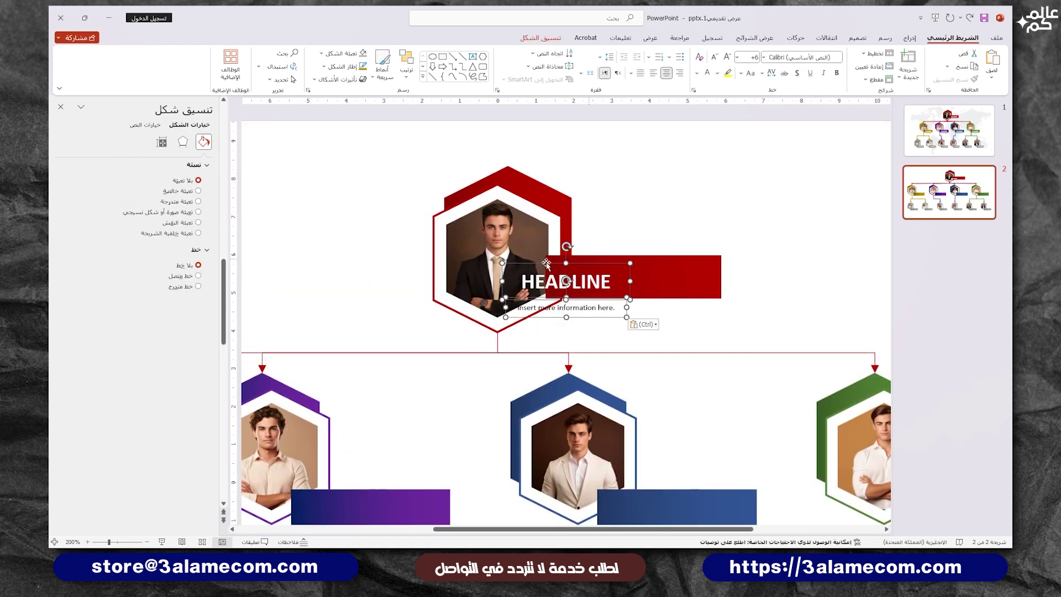
{"action": "left_click_drag", "start_coordinate": [534, 266], "coordinate": [715, 282]}
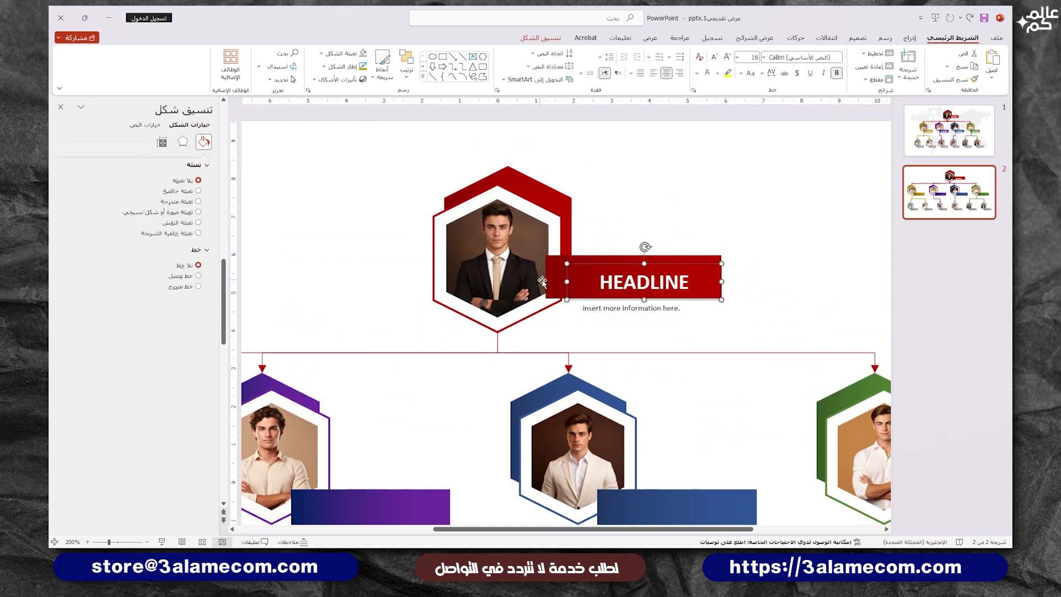
{"action": "mouse_move", "coordinate": [567, 282]}
{"action": "left_mouse_down"}
{"action": "mouse_move", "coordinate": [546, 281]}
{"action": "mouse_move", "coordinate": [568, 255]}
{"action": "left_mouse_up"}
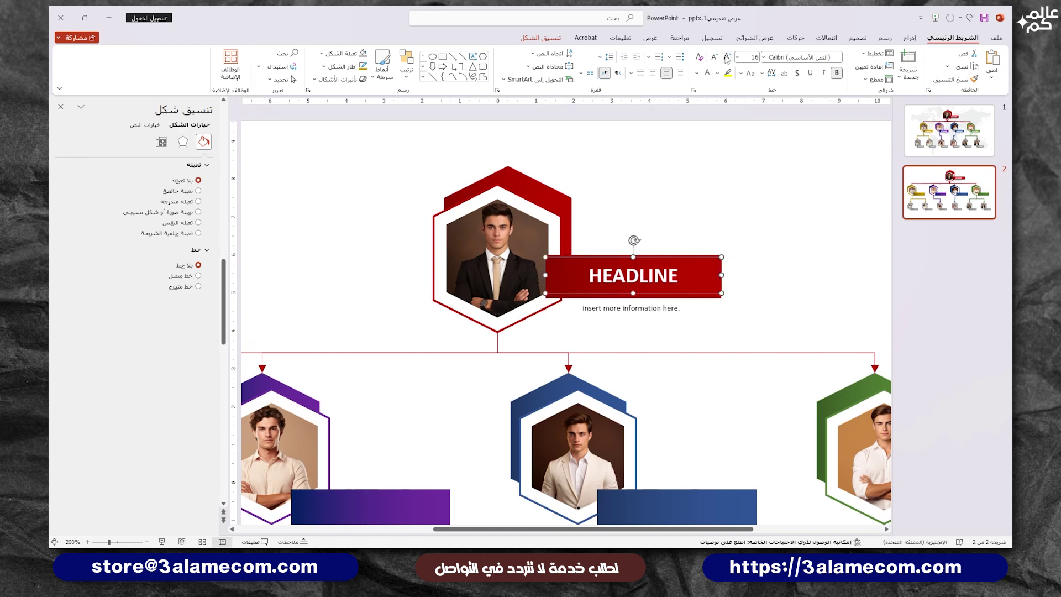
{"action": "left_click", "coordinate": [726, 57]}
{"action": "left_click", "coordinate": [727, 57]}
{"action": "left_click_drag", "start_coordinate": [638, 258], "coordinate": [638, 254]}
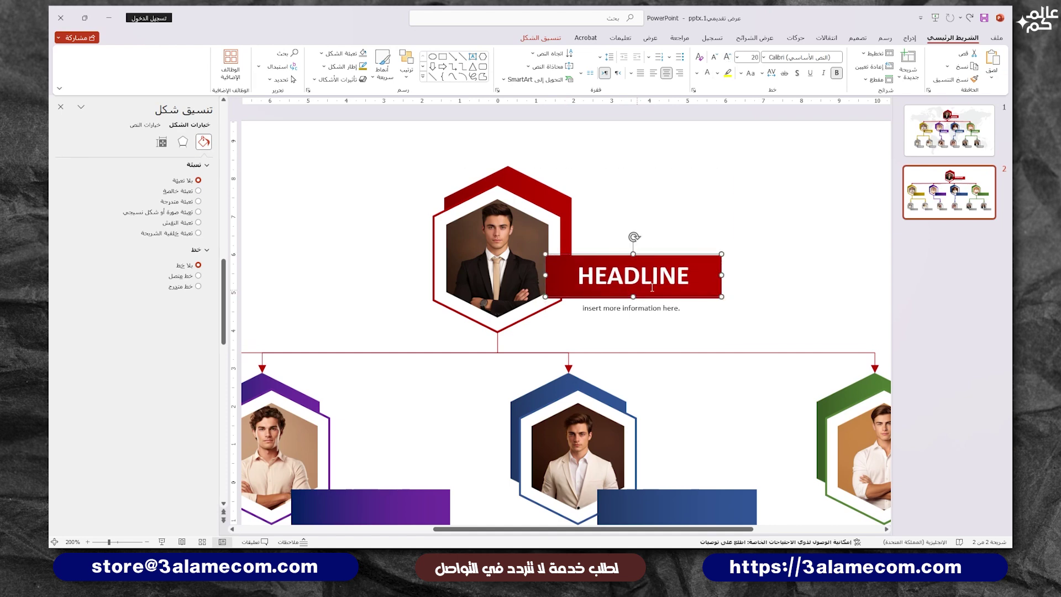
Place the info line just under the red bar at size 7, widened to match the headline
{"action": "left_click", "coordinate": [614, 302]}
{"action": "left_click_drag", "start_coordinate": [636, 317], "coordinate": [645, 325]}
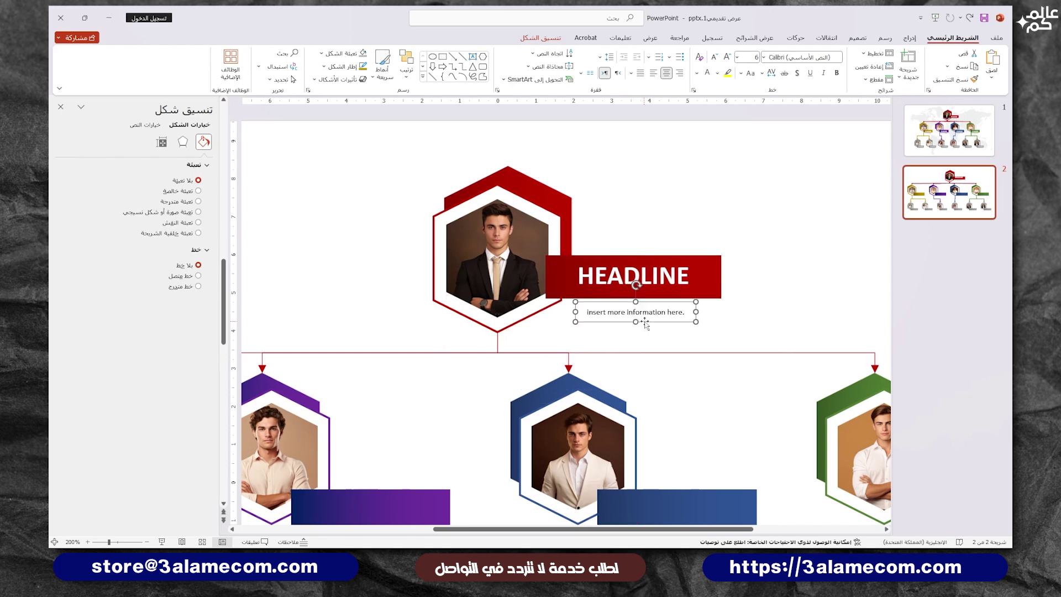
{"action": "left_click", "coordinate": [728, 58]}
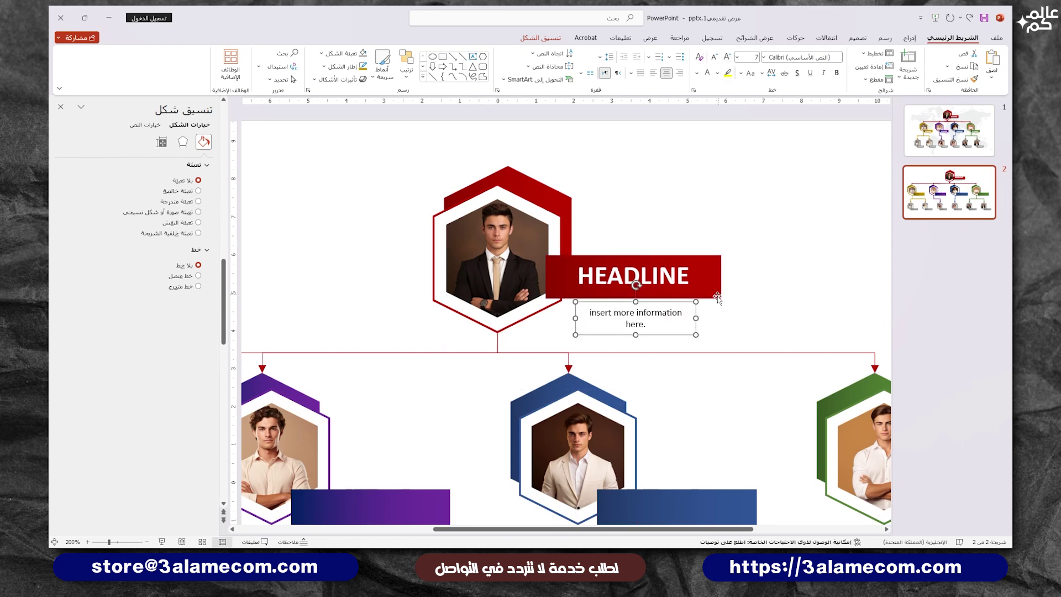
{"action": "left_click_drag", "start_coordinate": [695, 317], "coordinate": [722, 309]}
{"action": "left_click_drag", "start_coordinate": [555, 310], "coordinate": [546, 310]}
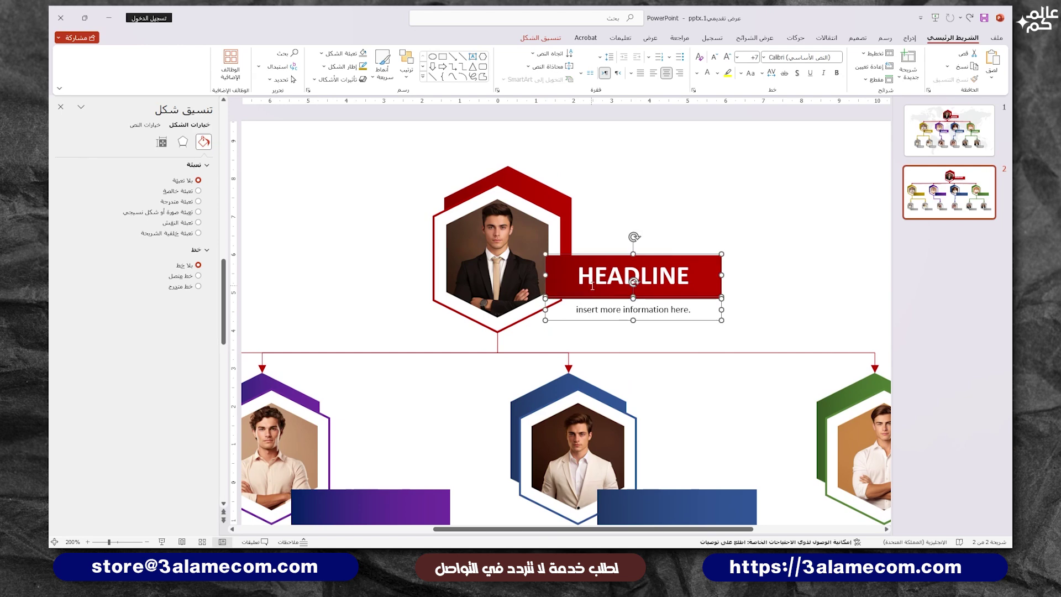
Copy the headline and info labels onto the green bar, trim them to fit, then copy onto the blue bar
{"action": "scroll", "coordinate": [600, 242], "scroll_direction": "down", "scroll_amount": 5}
{"action": "left_click_drag", "start_coordinate": [610, 230], "coordinate": [786, 350]}
{"action": "scroll", "coordinate": [767, 348], "scroll_direction": "up", "scroll_amount": 5}
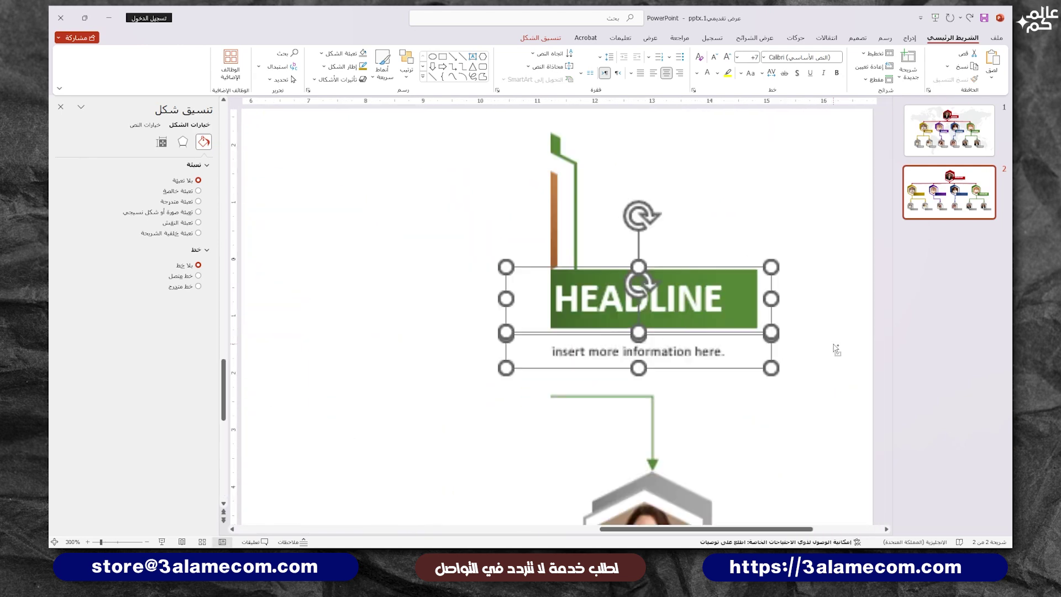
{"action": "left_click_drag", "start_coordinate": [737, 292], "coordinate": [721, 292]}
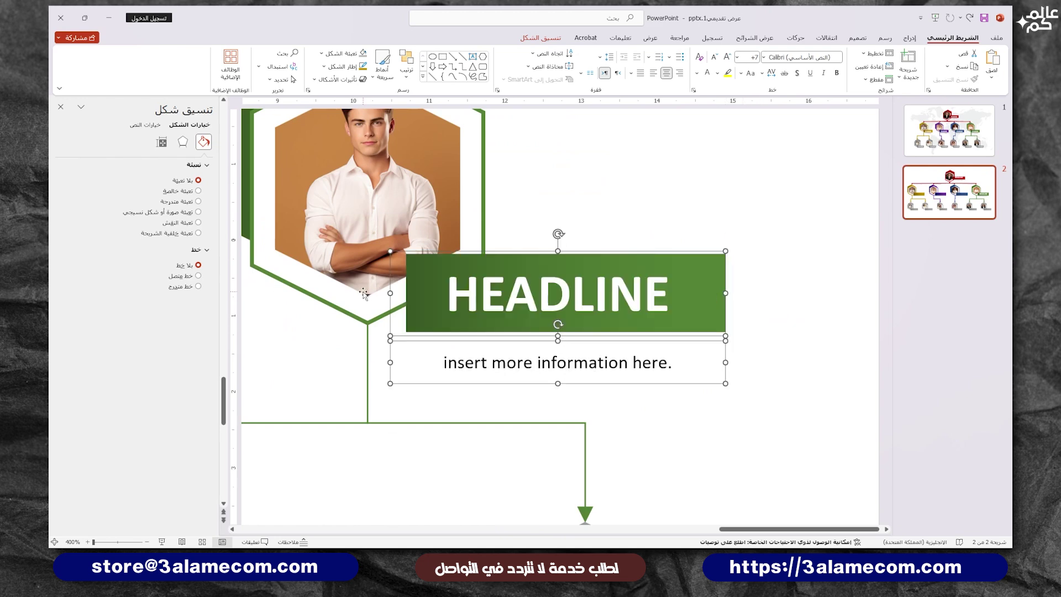
{"action": "left_click_drag", "start_coordinate": [390, 292], "coordinate": [409, 293]}
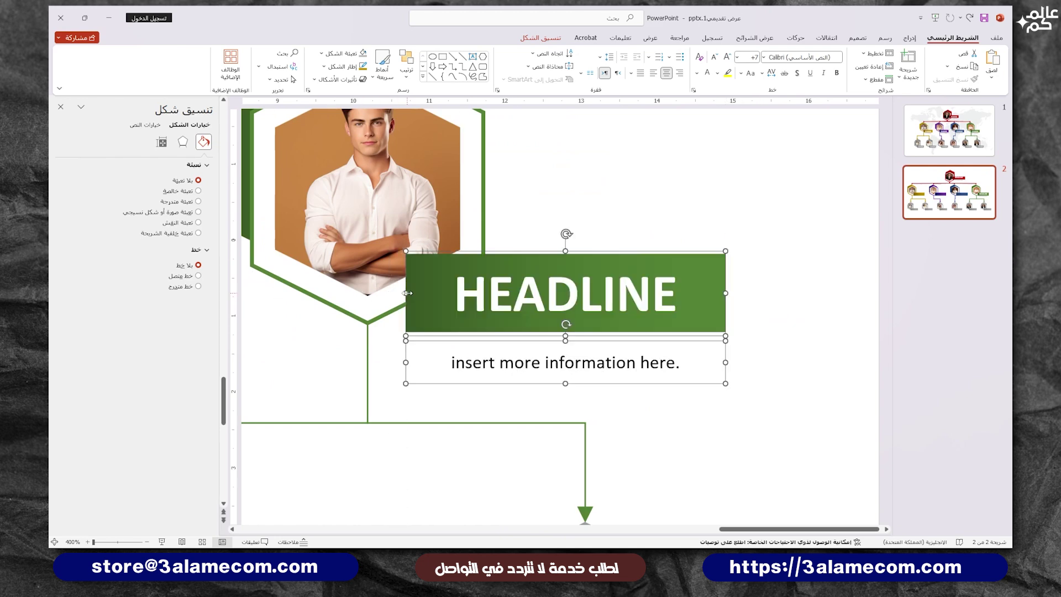
{"action": "scroll", "coordinate": [737, 311], "scroll_direction": "down", "scroll_amount": 5}
{"action": "left_click_drag", "start_coordinate": [752, 323], "coordinate": [563, 323]}
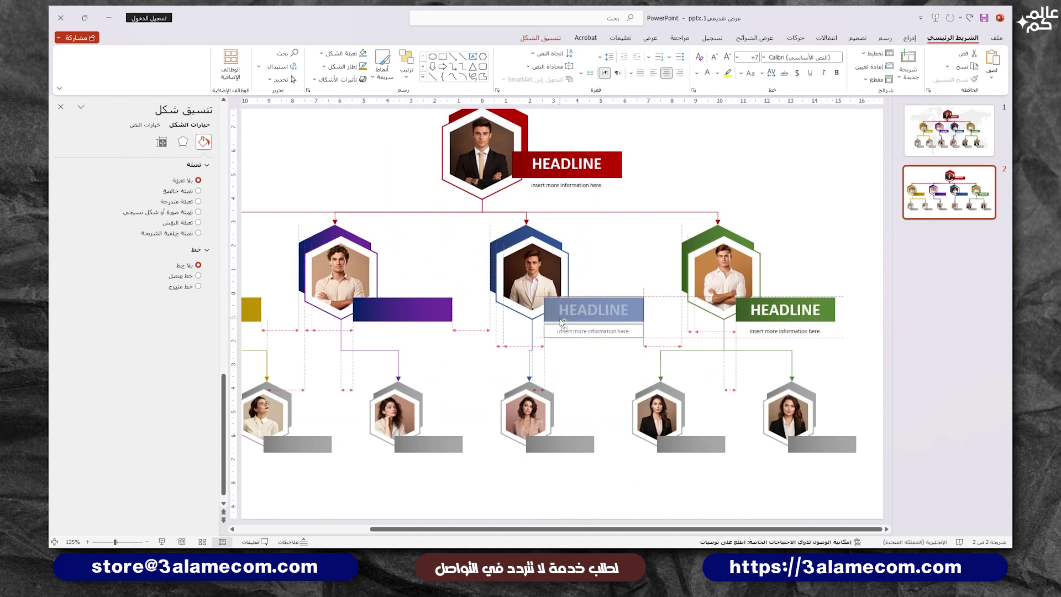
Copy the headline label group onto the purple and yellow bars
{"action": "left_click_drag", "start_coordinate": [575, 325], "coordinate": [388, 327]}
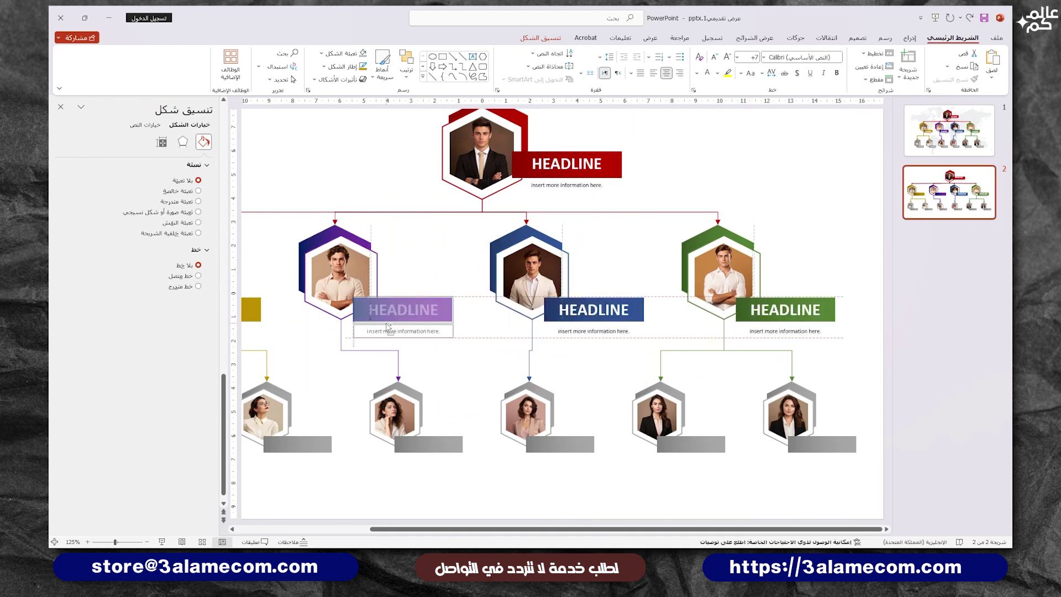
{"action": "scroll", "coordinate": [388, 327], "scroll_direction": "down", "scroll_amount": 1}
{"action": "mouse_move", "coordinate": [509, 331]}
{"action": "left_mouse_down"}
{"action": "mouse_move", "coordinate": [320, 349]}
{"action": "mouse_move", "coordinate": [318, 442]}
{"action": "left_mouse_up"}
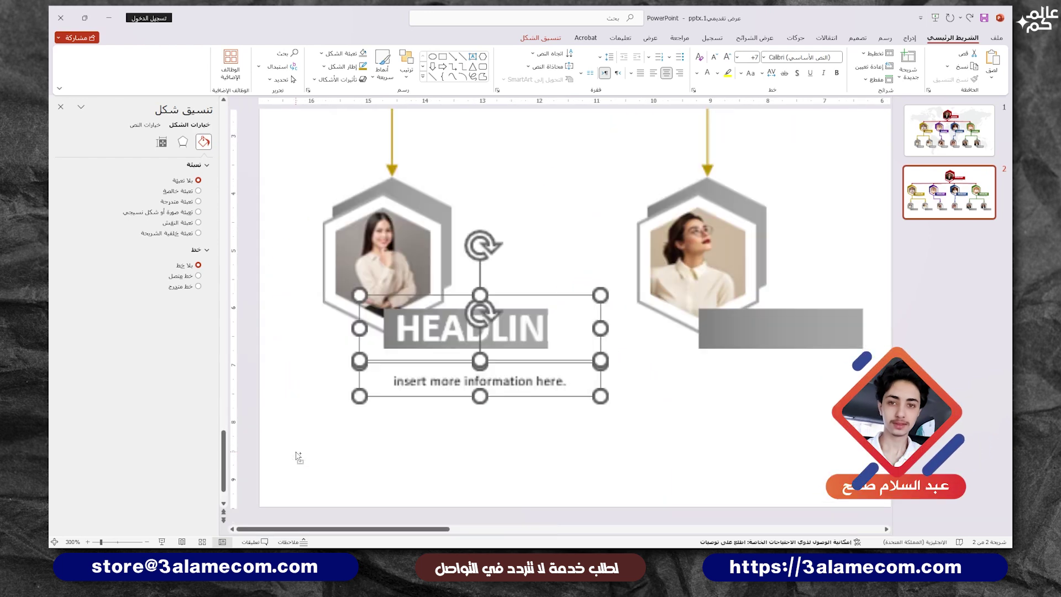
Resize a label copy for the grey bar: HEADLINE at 16 pt, info line at 4 pt
{"action": "scroll", "coordinate": [318, 442], "scroll_direction": "up", "scroll_amount": 5}
{"action": "left_click", "coordinate": [714, 57]}
{"action": "left_click", "coordinate": [714, 57]}
{"action": "left_click_drag", "start_coordinate": [599, 328], "coordinate": [547, 323]}
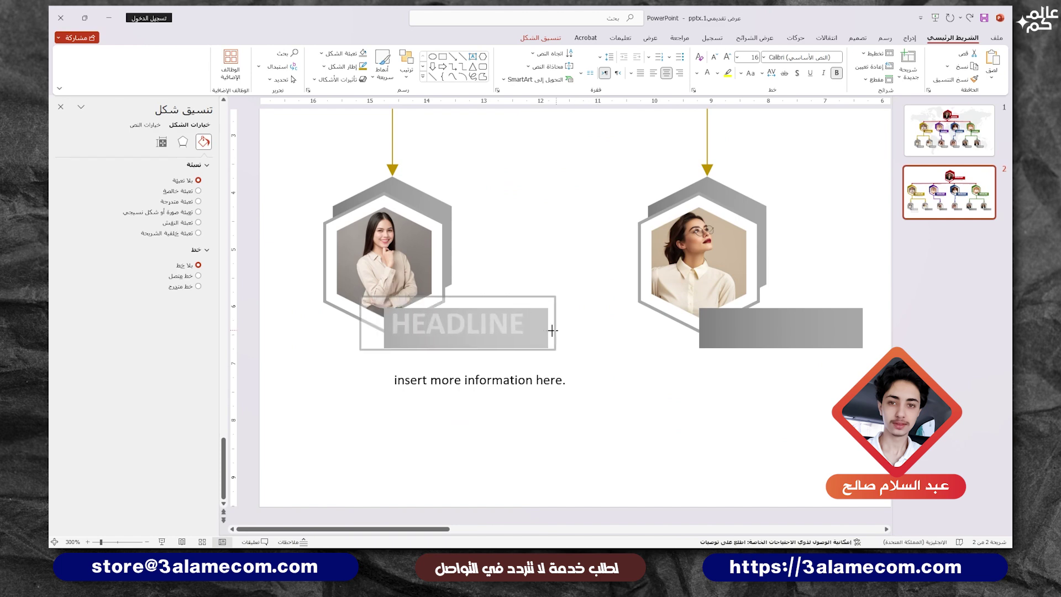
{"action": "left_click_drag", "start_coordinate": [360, 323], "coordinate": [383, 322]}
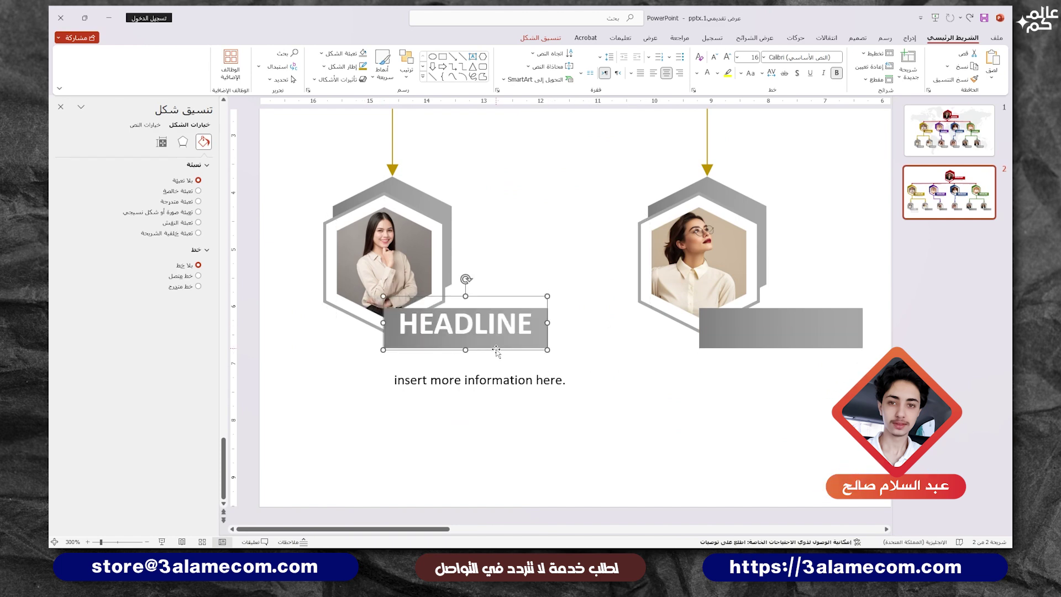
{"action": "left_click_drag", "start_coordinate": [496, 351], "coordinate": [498, 356]}
{"action": "left_click_drag", "start_coordinate": [592, 380], "coordinate": [551, 373]}
{"action": "left_click_drag", "start_coordinate": [354, 373], "coordinate": [383, 372]}
{"action": "left_click", "coordinate": [713, 59]}
{"action": "left_click", "coordinate": [713, 58]}
{"action": "left_click", "coordinate": [713, 58]}
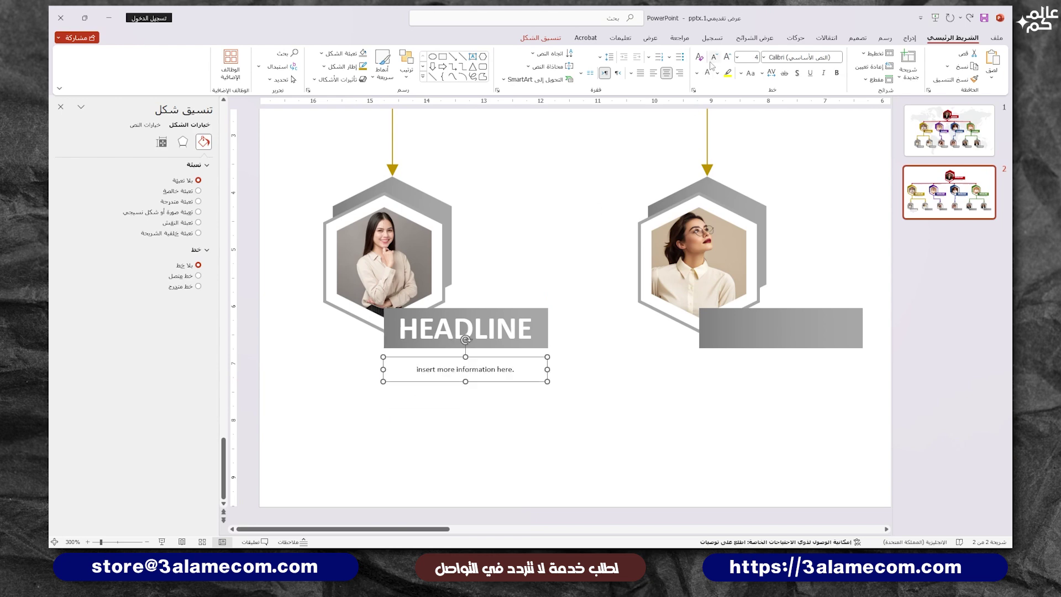
Copy the small grey-bar label group onto the remaining bottom-row grey bars
{"action": "left_click_drag", "start_coordinate": [625, 398], "coordinate": [363, 306]}
{"action": "scroll", "coordinate": [415, 375], "scroll_direction": "down", "scroll_amount": 5}
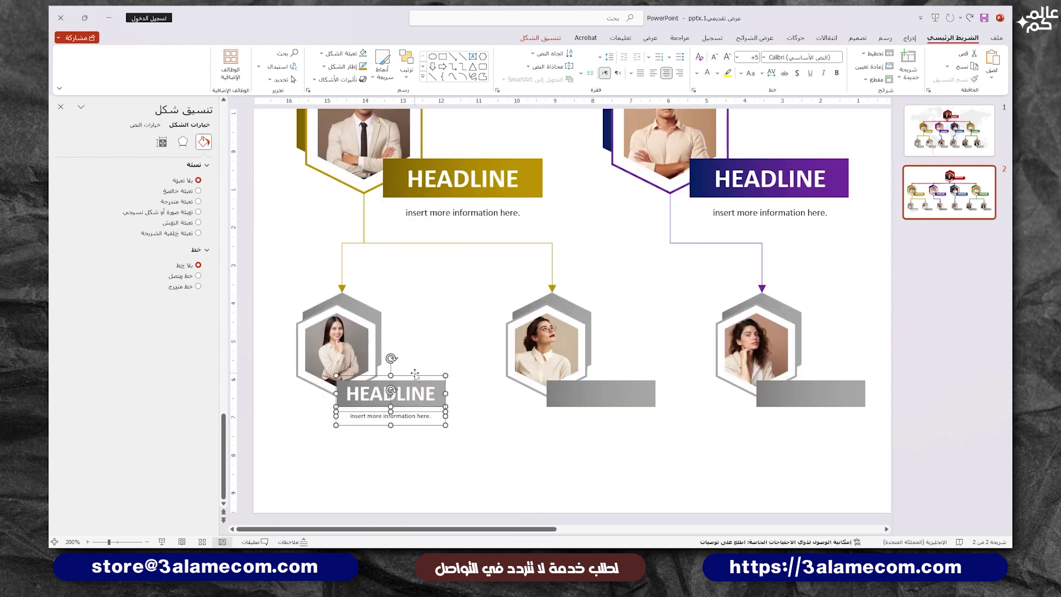
{"action": "left_click_drag", "start_coordinate": [415, 374], "coordinate": [837, 378]}
{"action": "scroll", "coordinate": [828, 380], "scroll_direction": "down", "scroll_amount": 4}
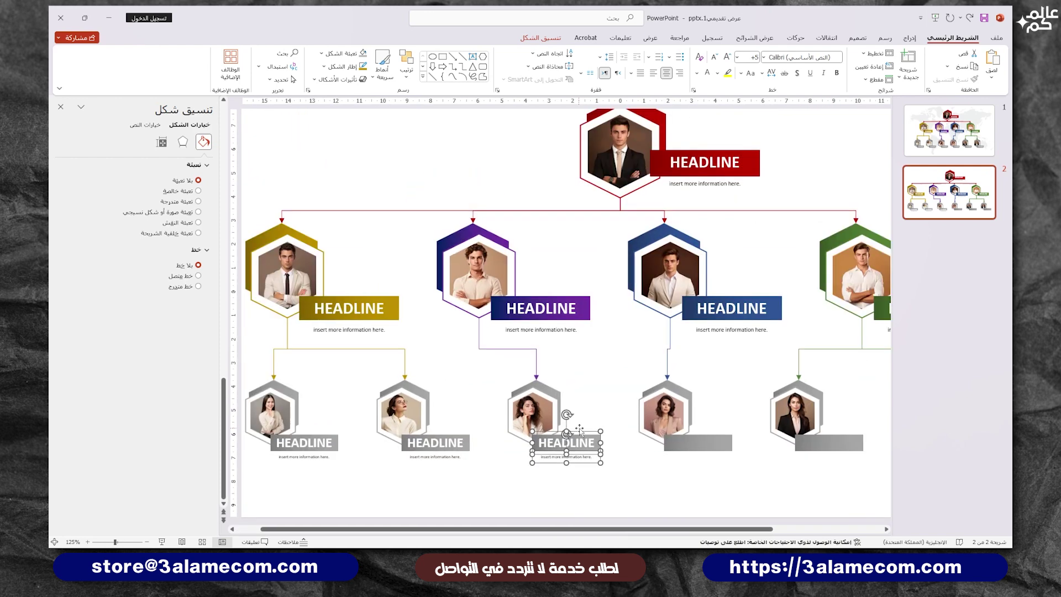
{"action": "left_click_drag", "start_coordinate": [580, 435], "coordinate": [712, 435]}
{"action": "scroll", "coordinate": [713, 435], "scroll_direction": "down", "scroll_amount": 2}
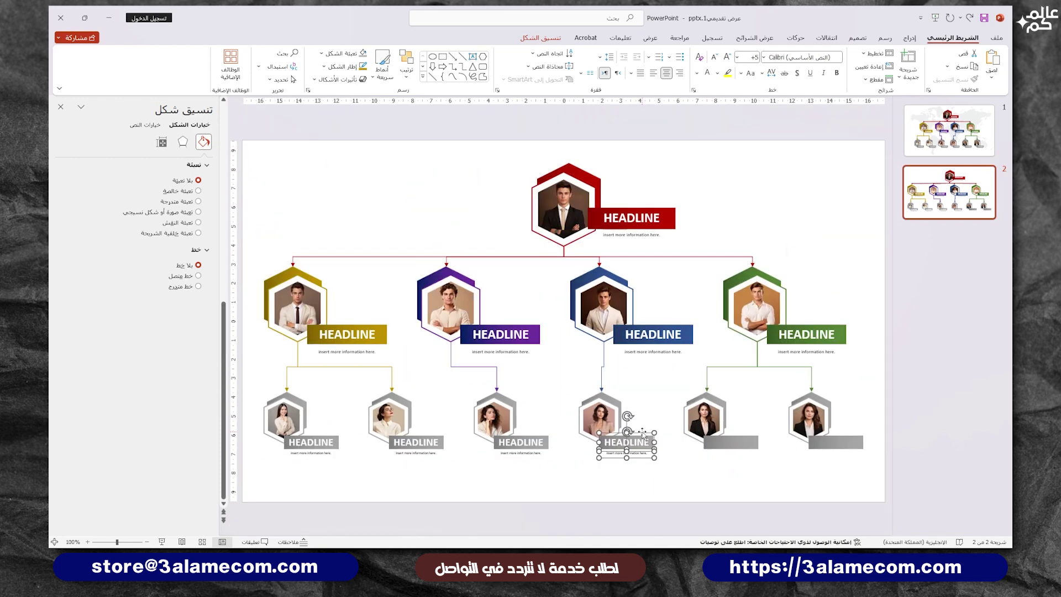
{"action": "left_click_drag", "start_coordinate": [635, 437], "coordinate": [850, 431]}
{"action": "left_click", "coordinate": [830, 474]}
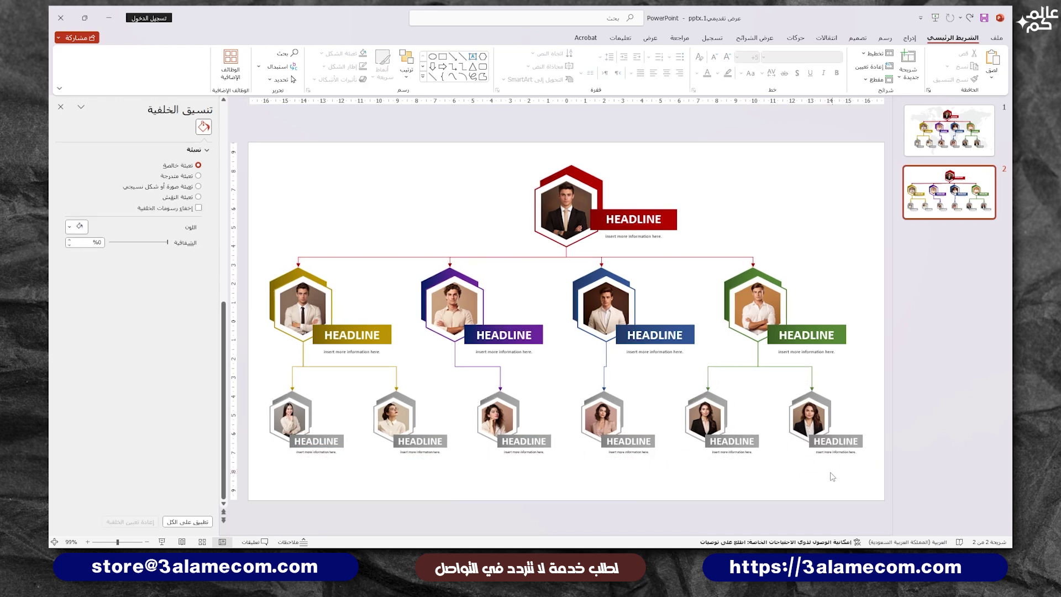
Insert the world map picture from the computer and send it behind the org chart
{"action": "left_click", "coordinate": [911, 38]}
{"action": "left_click", "coordinate": [934, 77]}
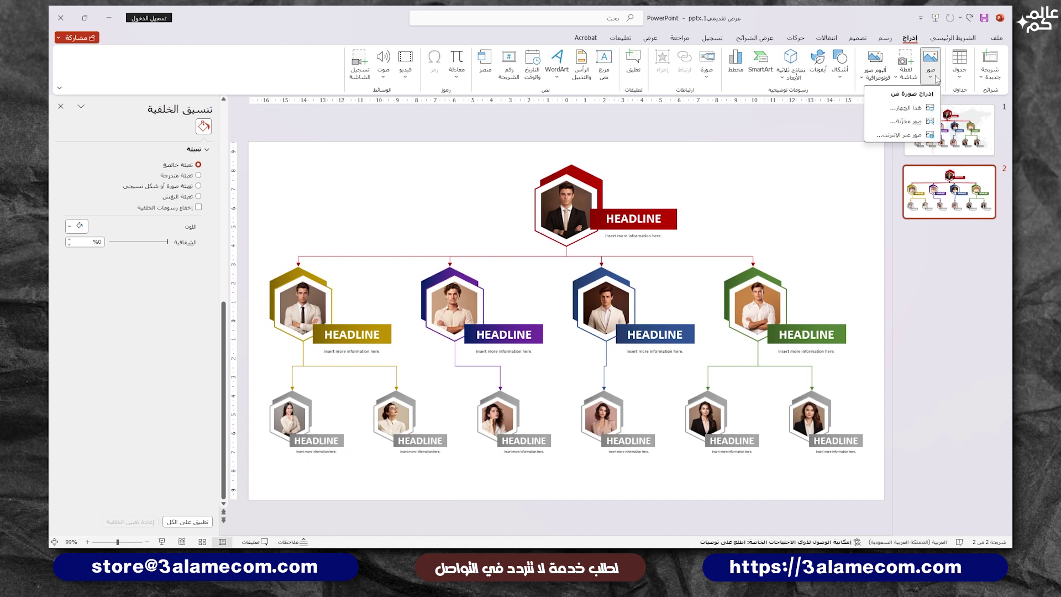
{"action": "left_click", "coordinate": [908, 107]}
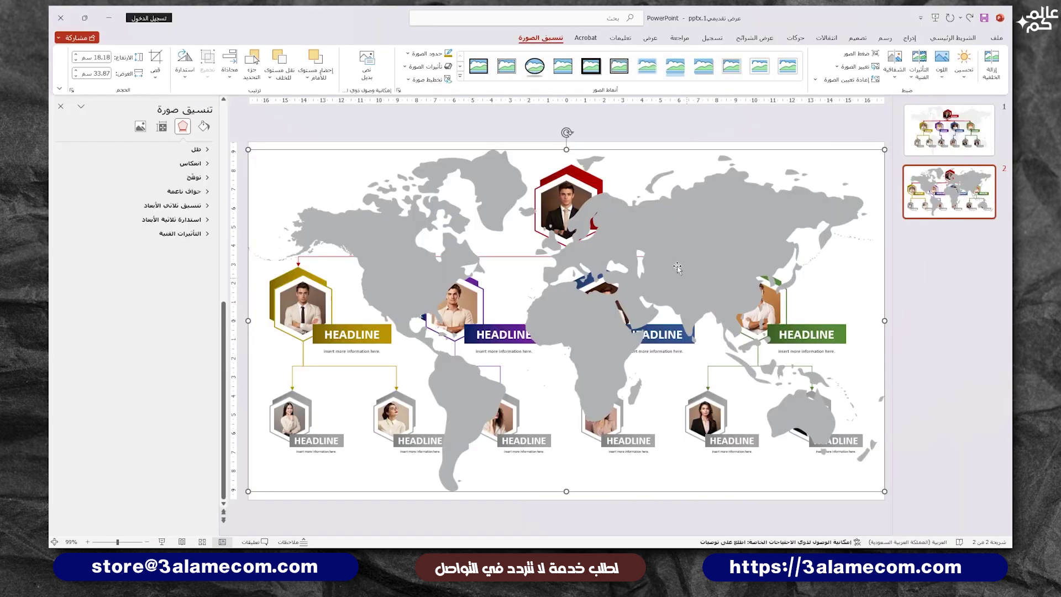
{"action": "right_click", "coordinate": [707, 219]}
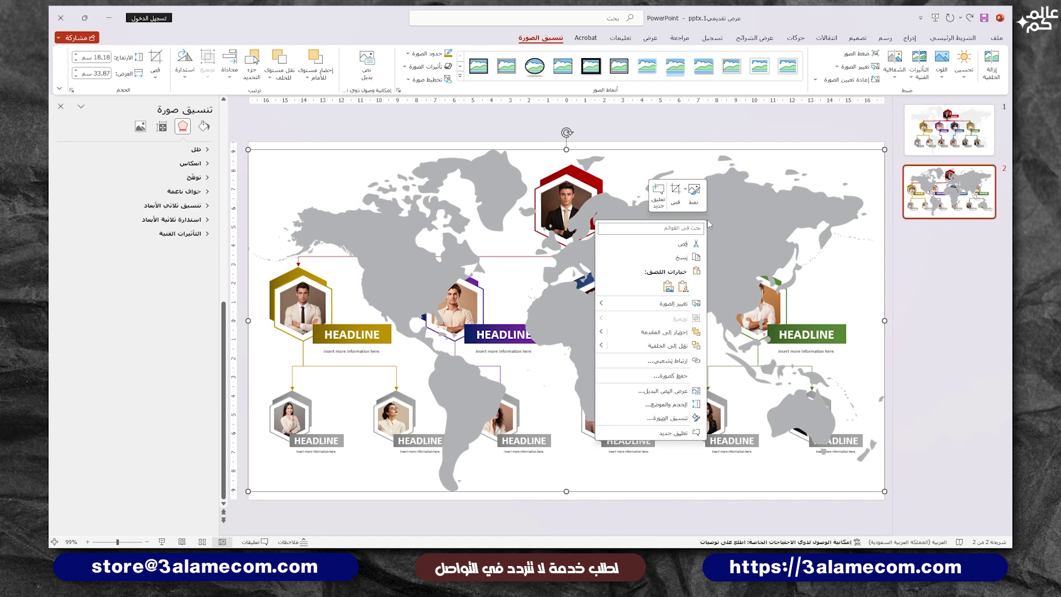
{"action": "left_click", "coordinate": [681, 348]}
Apply a Transparency preset so the world map becomes pale and semi-transparent
{"action": "left_click", "coordinate": [901, 80]}
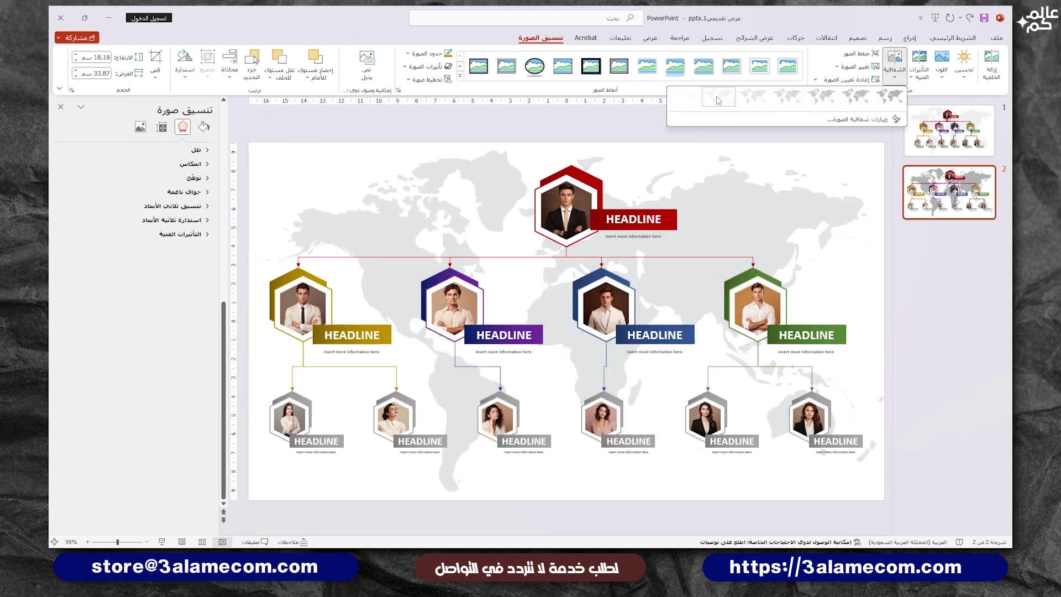
{"action": "left_click", "coordinate": [718, 100]}
{"action": "left_click", "coordinate": [688, 142]}
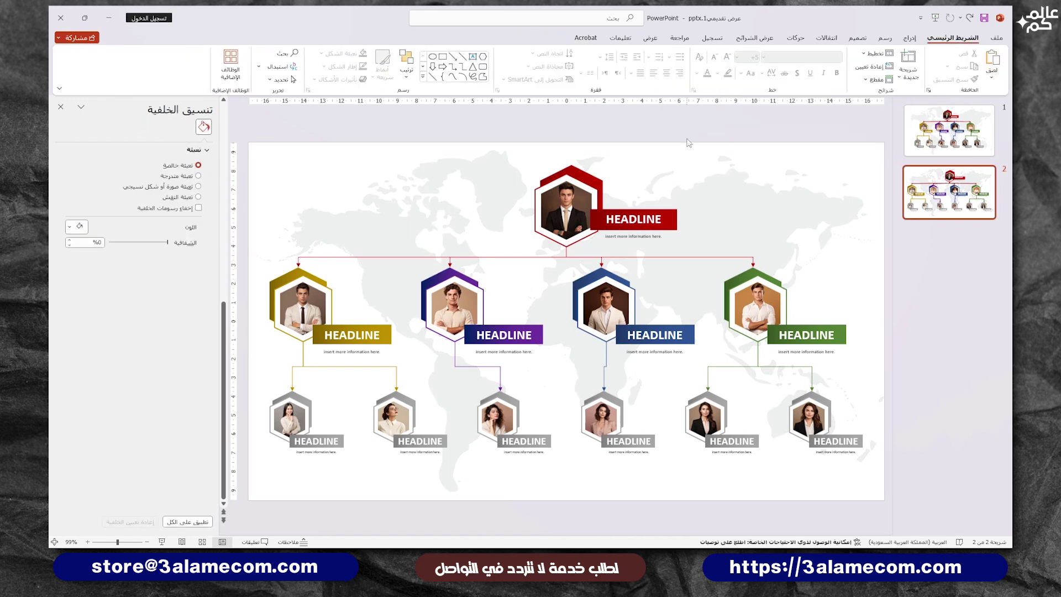
{"action": "left_click", "coordinate": [61, 107]}
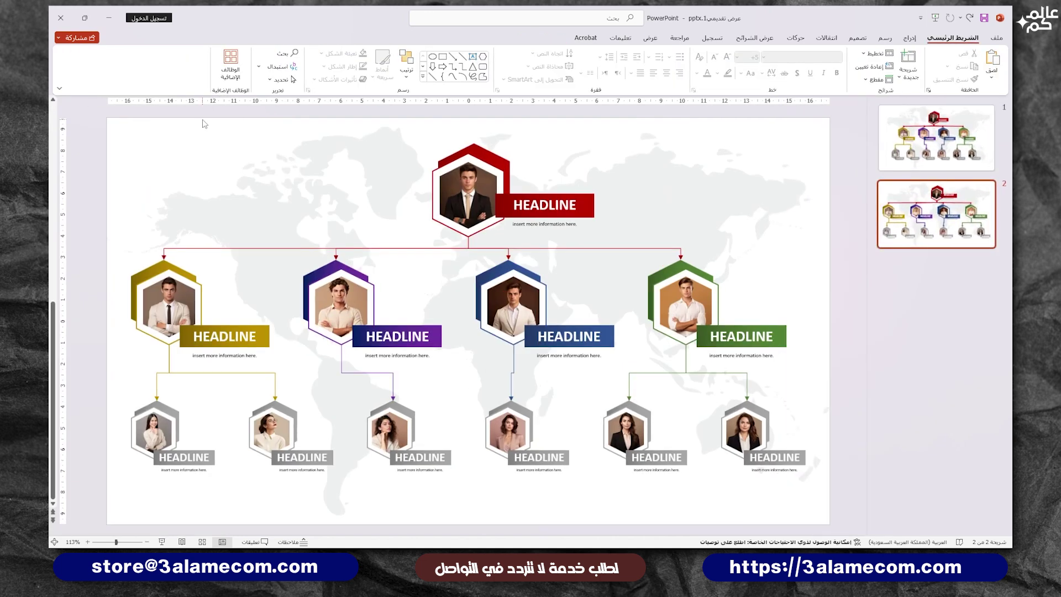